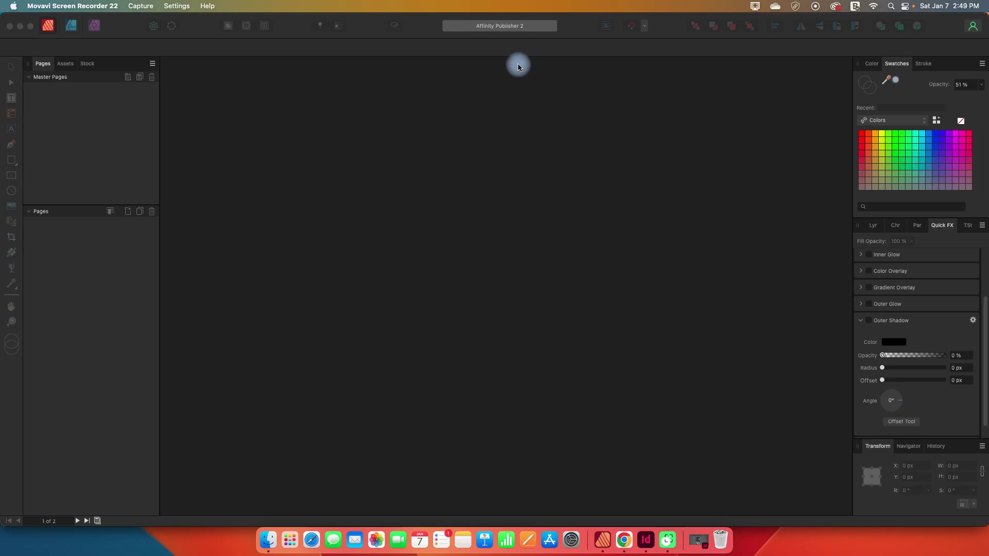
- Bring the Affinity Publisher 2 window to the front
{"action": "left_click", "coordinate": [249, 94]}
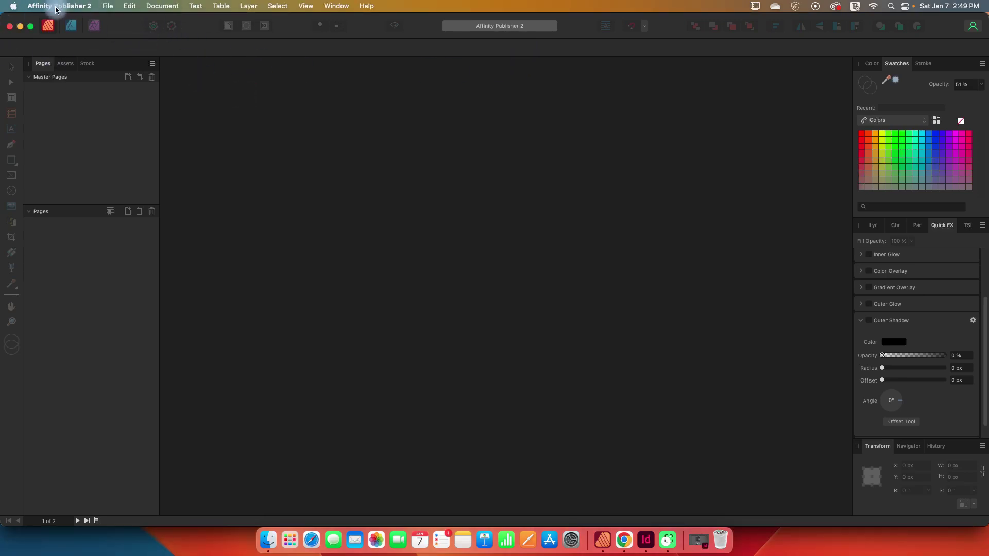
- Start a new document with a 1000 px wide by 1500 px high page
{"action": "left_click", "coordinate": [109, 7]}
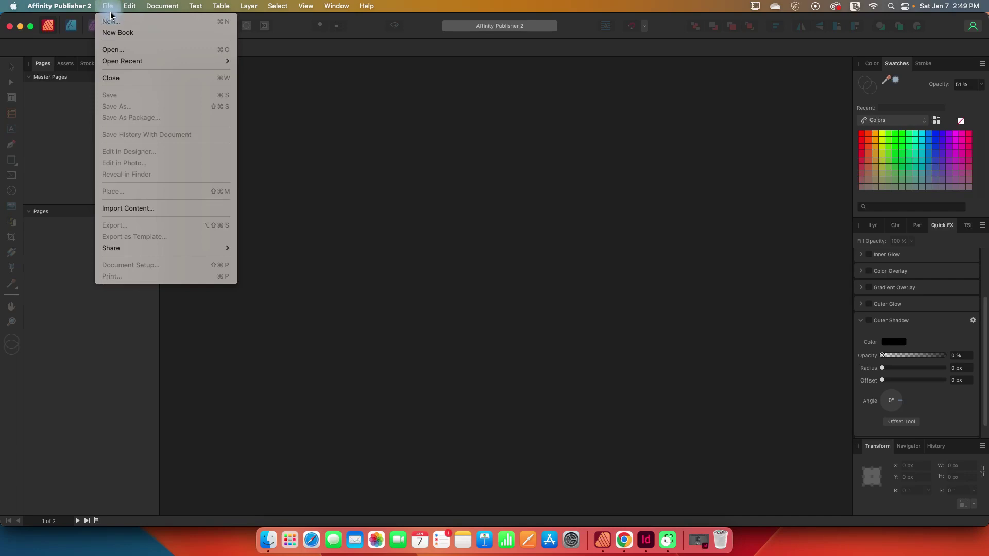
{"action": "left_click", "coordinate": [112, 20]}
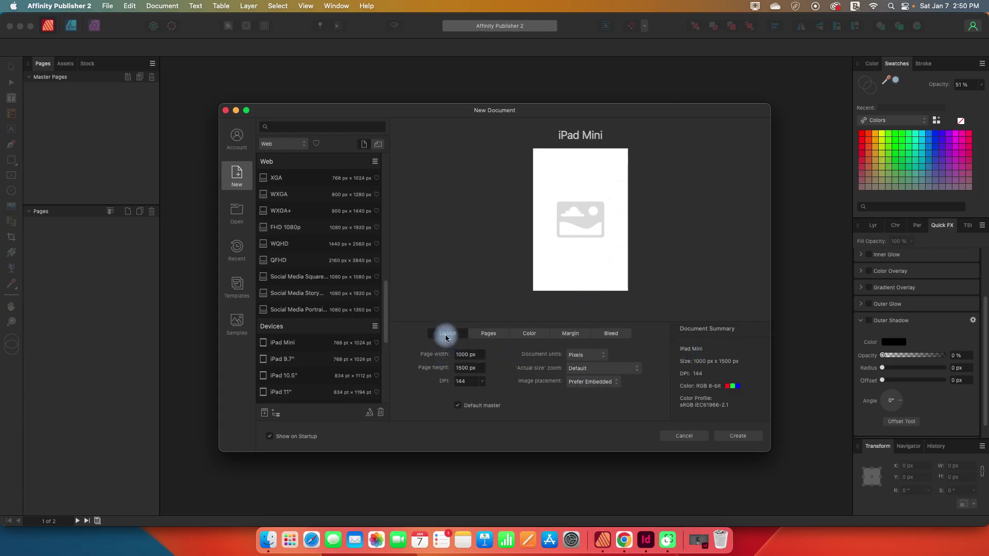
{"action": "left_click", "coordinate": [479, 361]}
{"action": "type", "text": "1000"}
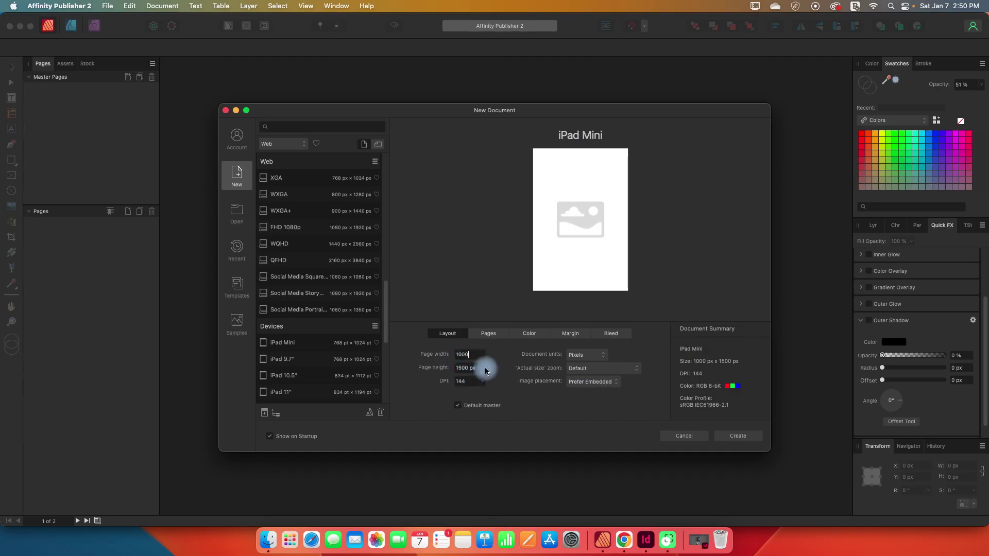
{"action": "left_click", "coordinate": [468, 372]}
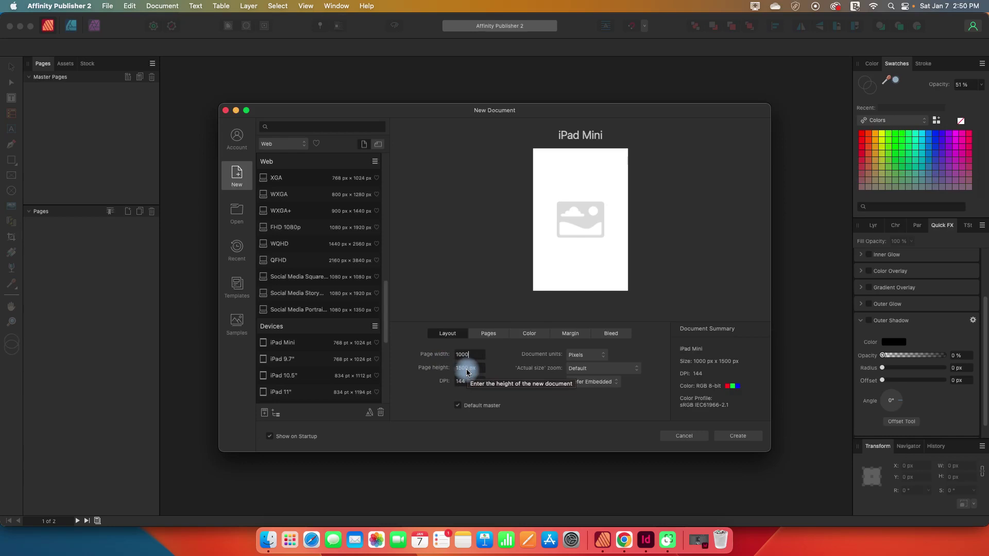
{"action": "type", "text": "1500"}
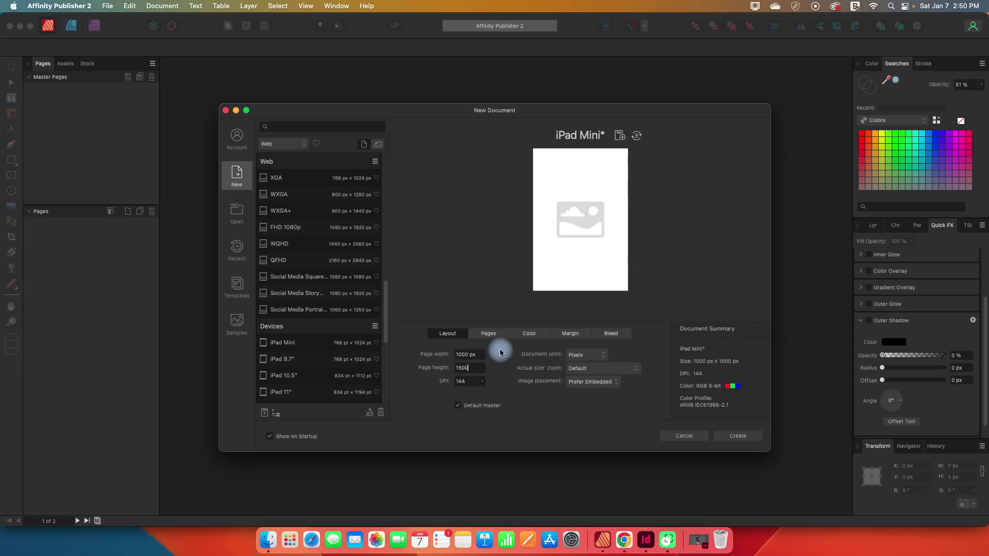
- Review the Pages, Color, Margin and Bleed settings, then return to Layout
{"action": "left_click", "coordinate": [488, 334]}
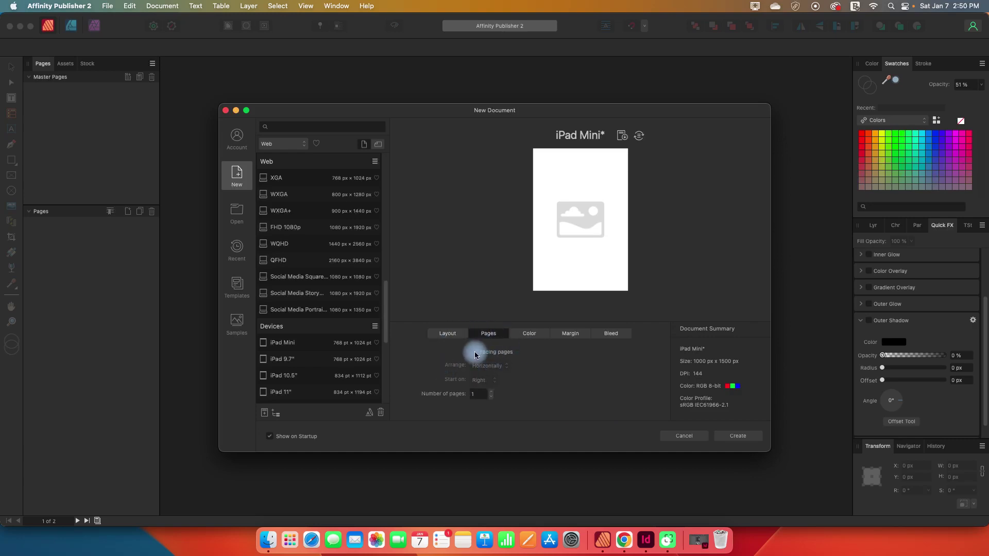
{"action": "left_click", "coordinate": [529, 336]}
{"action": "left_click", "coordinate": [571, 336]}
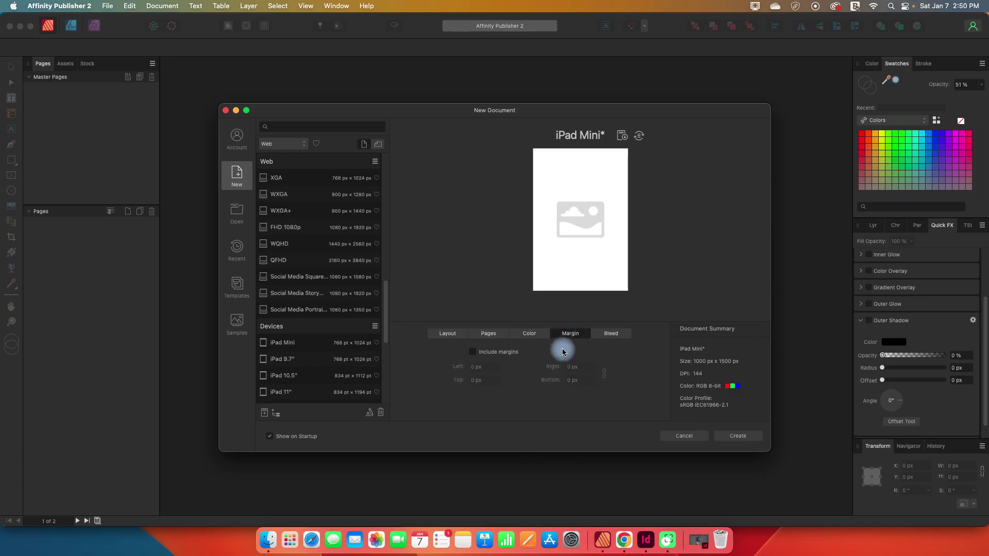
{"action": "left_click", "coordinate": [610, 333]}
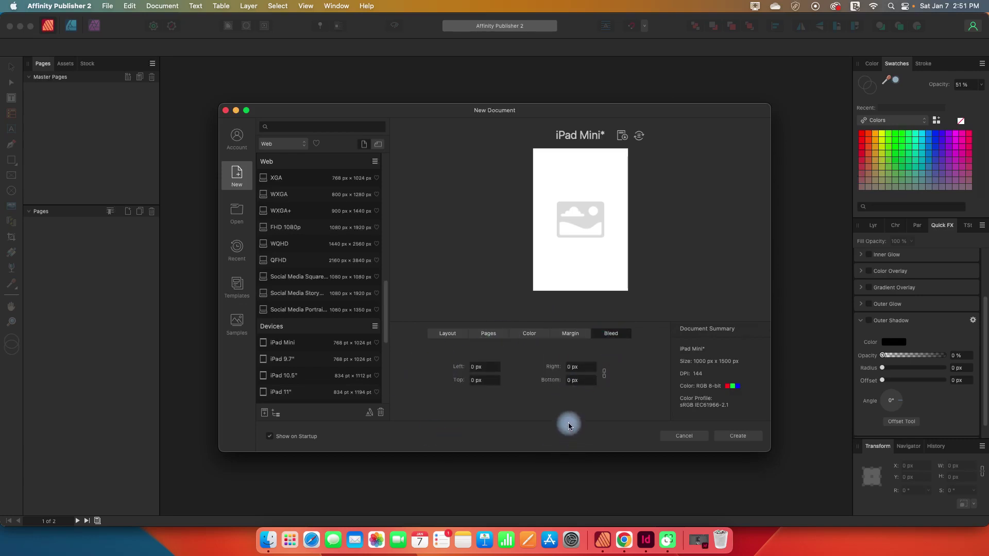
{"action": "left_click", "coordinate": [443, 335]}
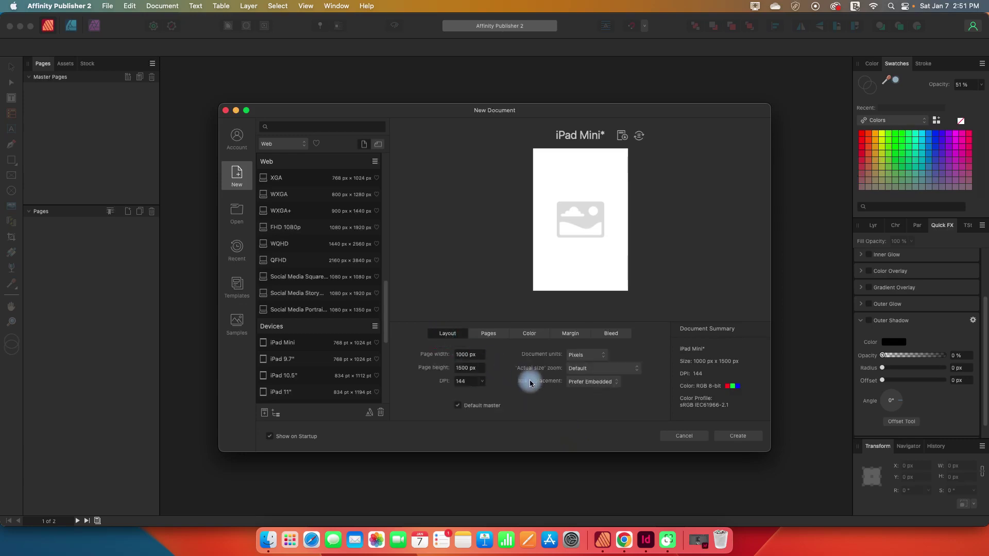
- Save the page setup as a Web preset named 'Pinterest Pin' with the second page icon
{"action": "left_click", "coordinate": [266, 416]}
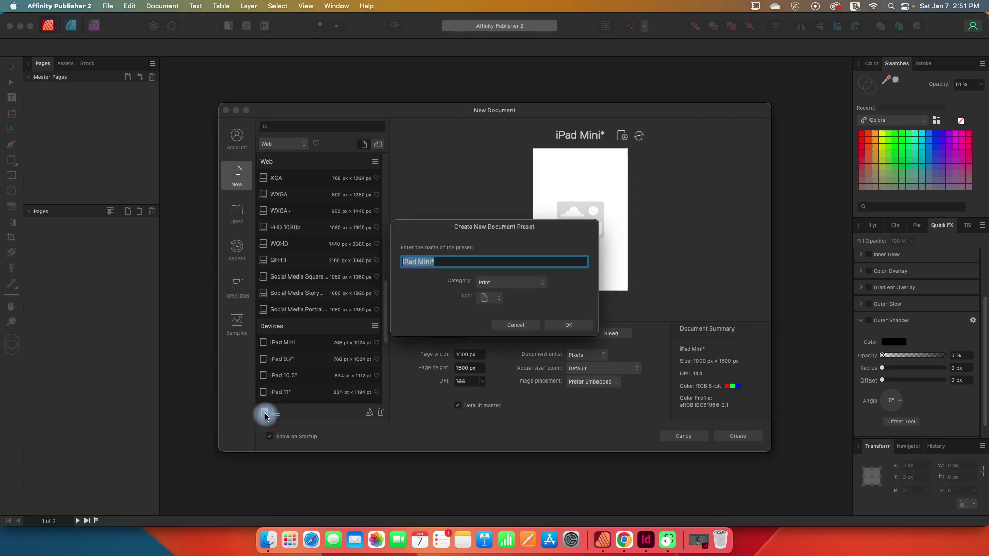
{"action": "type", "text": "Pinterest TP"}
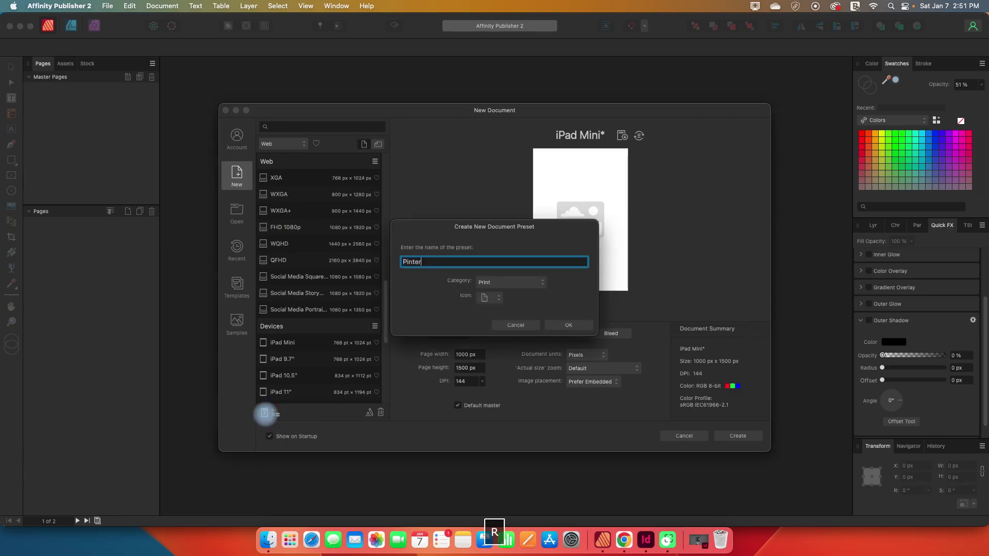
{"action": "key", "text": "BackSpace"}
{"action": "key", "text": "BackSpace"}
{"action": "type", "text": "Pin"}
{"action": "left_click", "coordinate": [502, 282]}
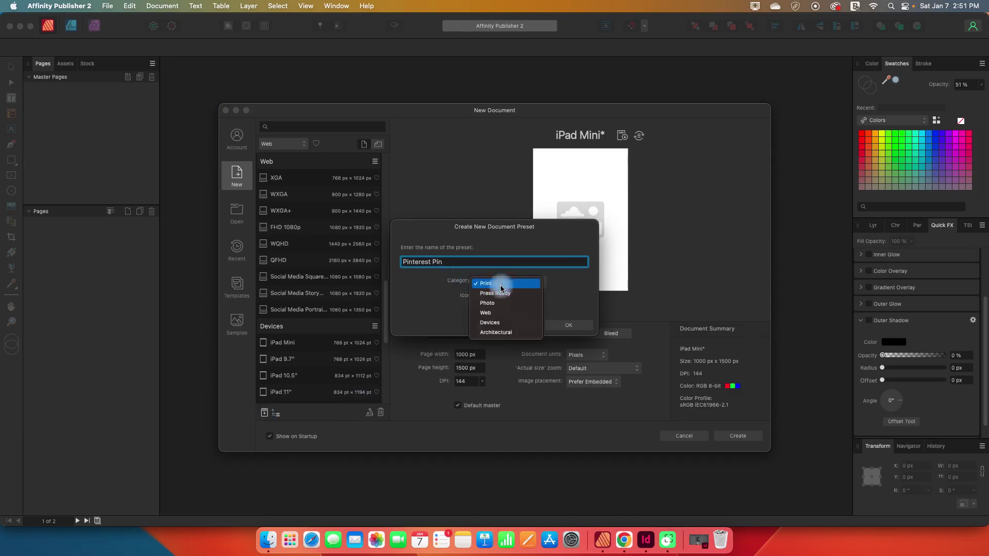
{"action": "left_click", "coordinate": [484, 313]}
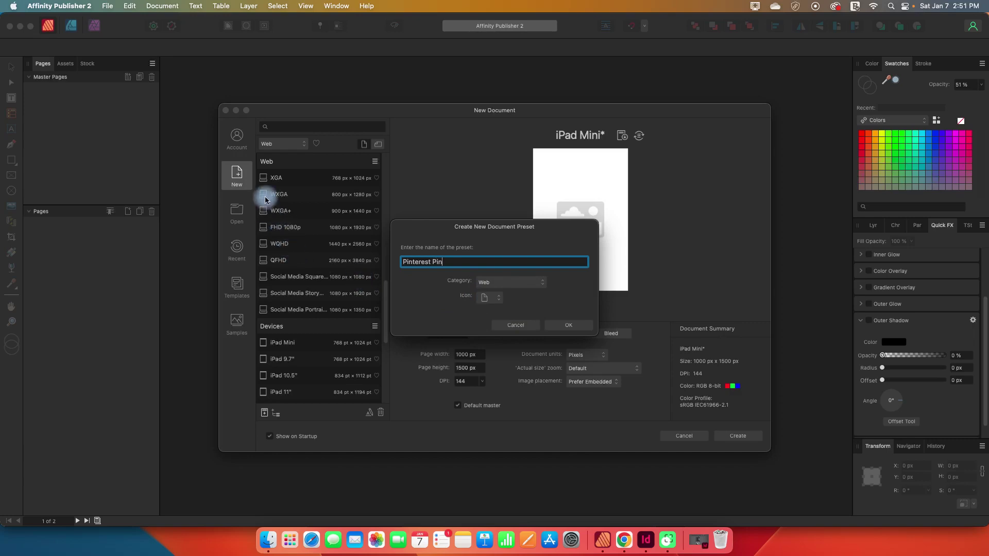
{"action": "left_click", "coordinate": [489, 298]}
{"action": "left_click", "coordinate": [489, 313]}
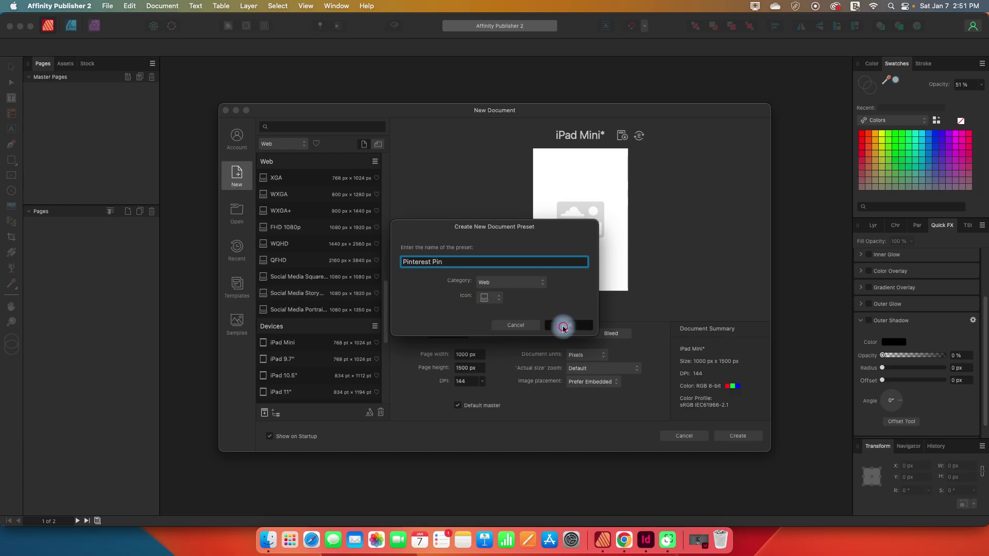
{"action": "left_click", "coordinate": [562, 326]}
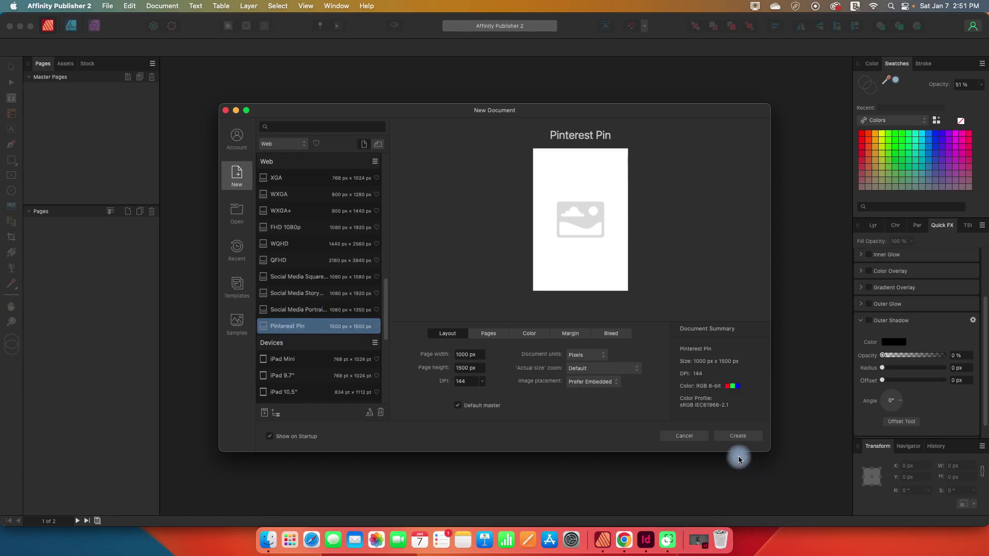
- Create the Pinterest Pin document, close the Stock and Assets panels, and redock Pages
{"action": "left_click", "coordinate": [742, 437]}
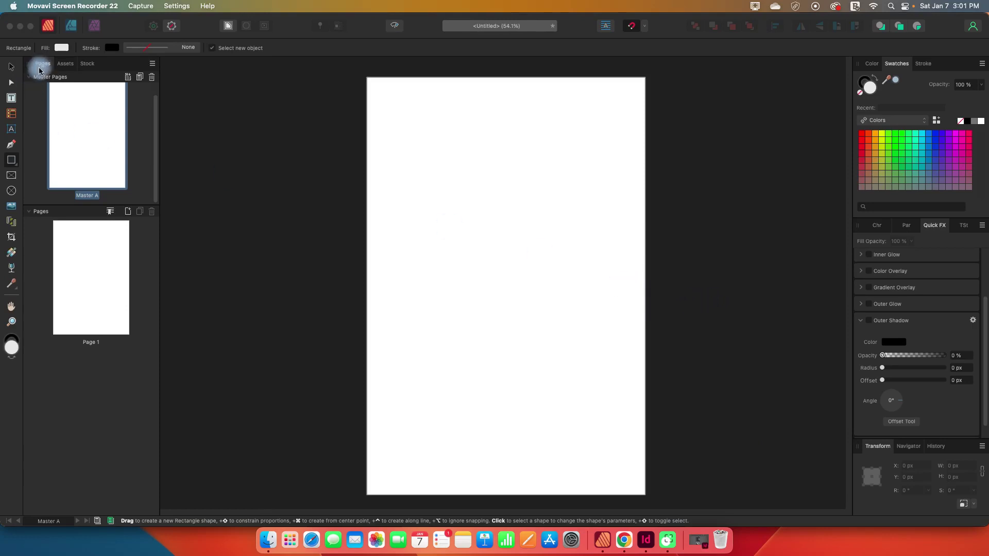
{"action": "left_click_drag", "start_coordinate": [41, 64], "coordinate": [235, 79]}
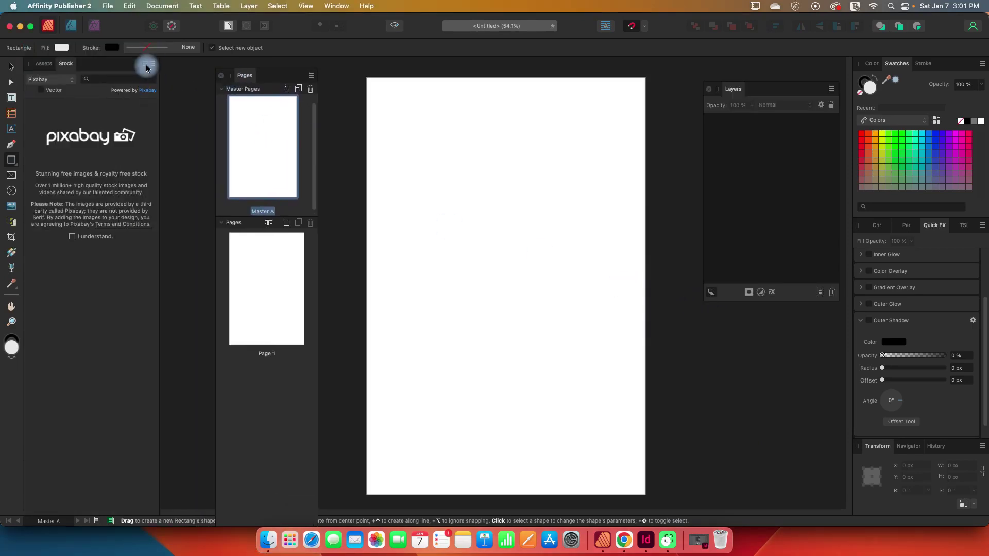
{"action": "left_click_drag", "start_coordinate": [66, 64], "coordinate": [97, 88]}
{"action": "left_click_drag", "start_coordinate": [43, 66], "coordinate": [59, 75]}
{"action": "left_click", "coordinate": [42, 64]}
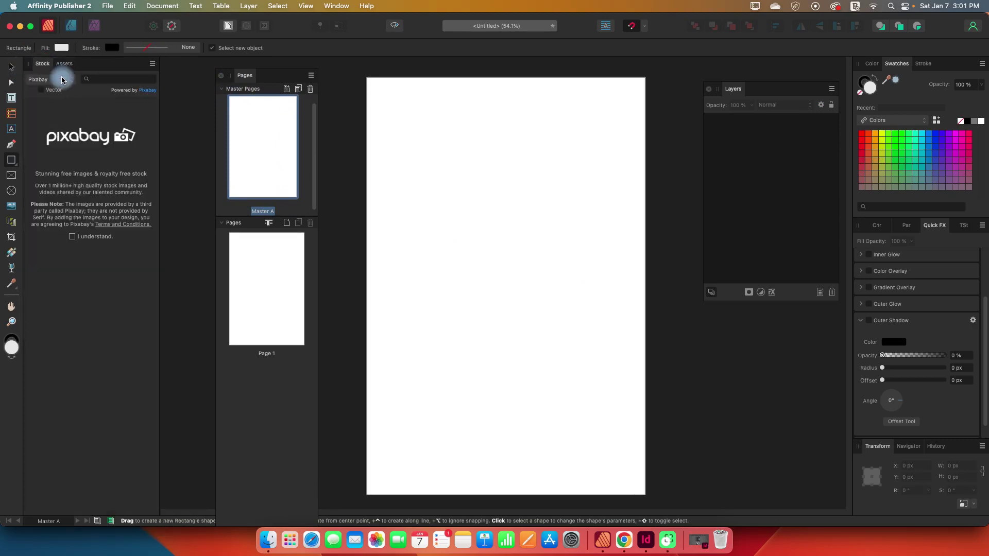
{"action": "left_click", "coordinate": [153, 63]}
{"action": "left_click", "coordinate": [165, 77]}
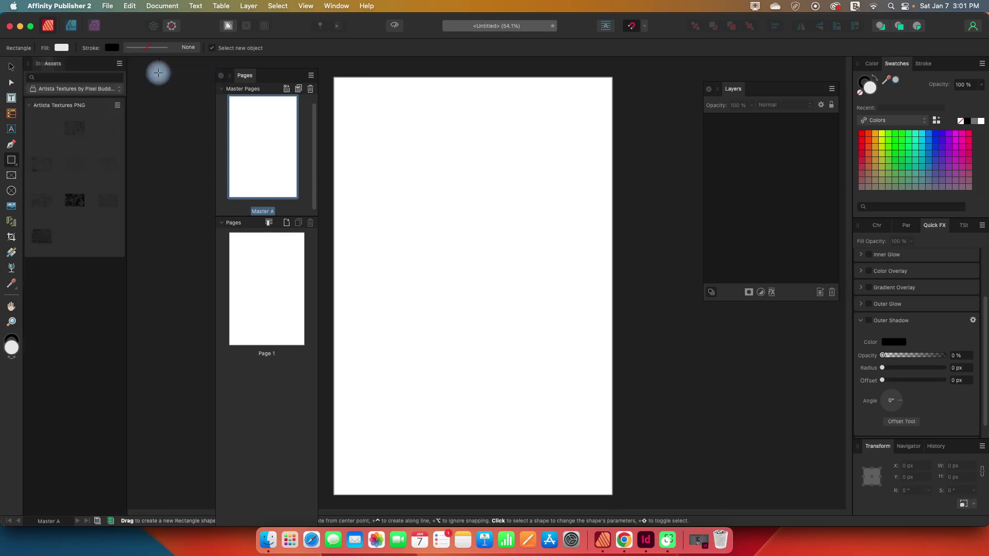
{"action": "left_click", "coordinate": [119, 64]}
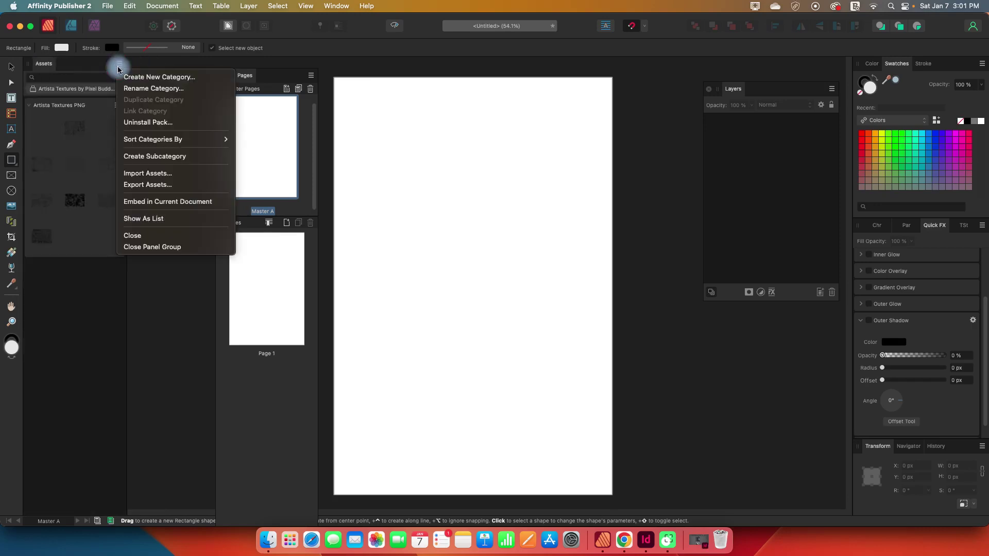
{"action": "left_click", "coordinate": [132, 247]}
{"action": "left_click_drag", "start_coordinate": [264, 77], "coordinate": [139, 64]}
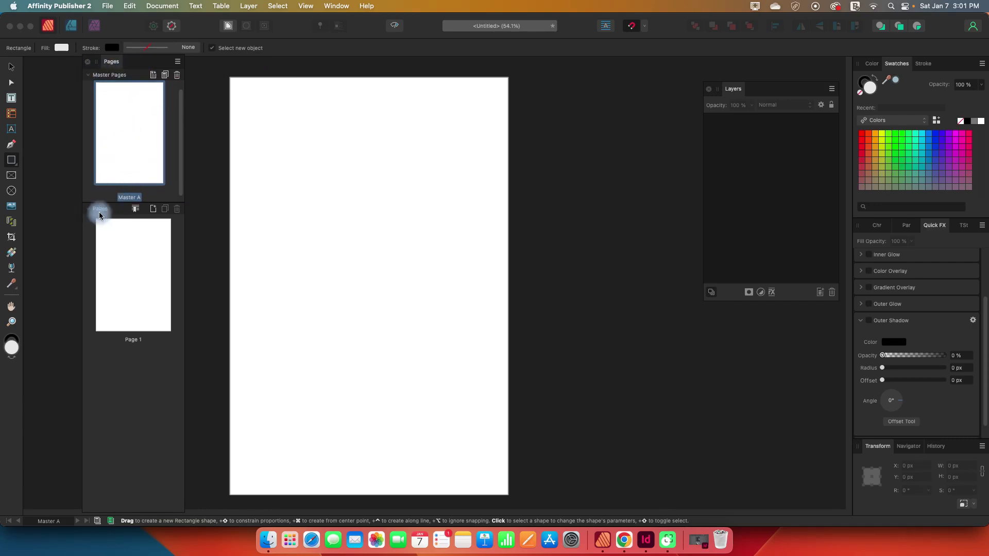
- Apply Master A to Page 1 in the Pages panel
{"action": "left_click", "coordinate": [118, 116]}
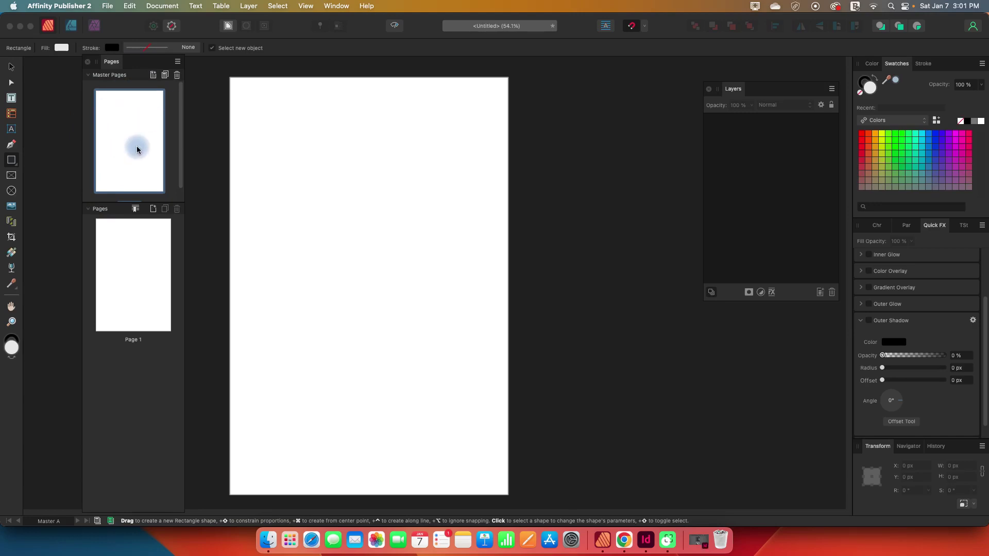
{"action": "left_click_drag", "start_coordinate": [137, 149], "coordinate": [121, 380]}
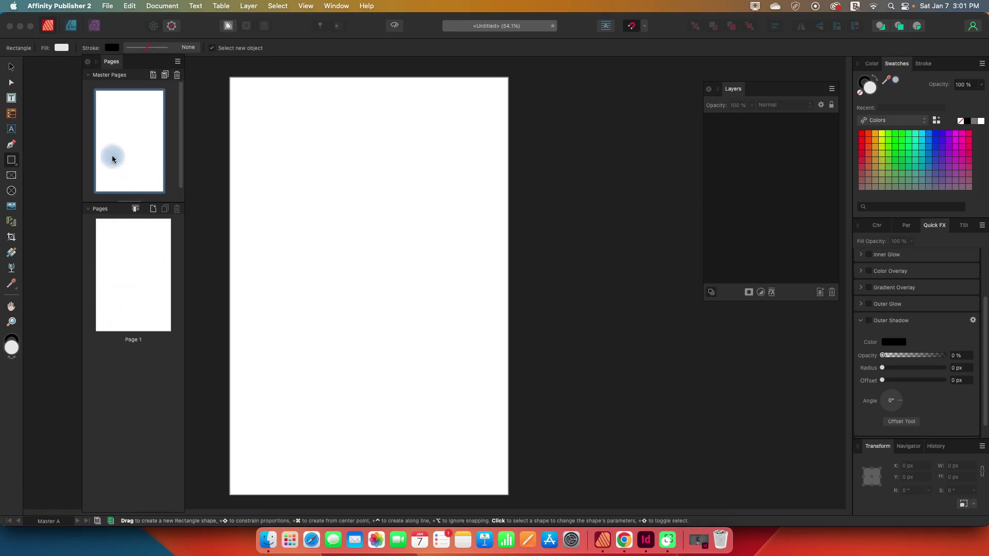
{"action": "left_click", "coordinate": [138, 147]}
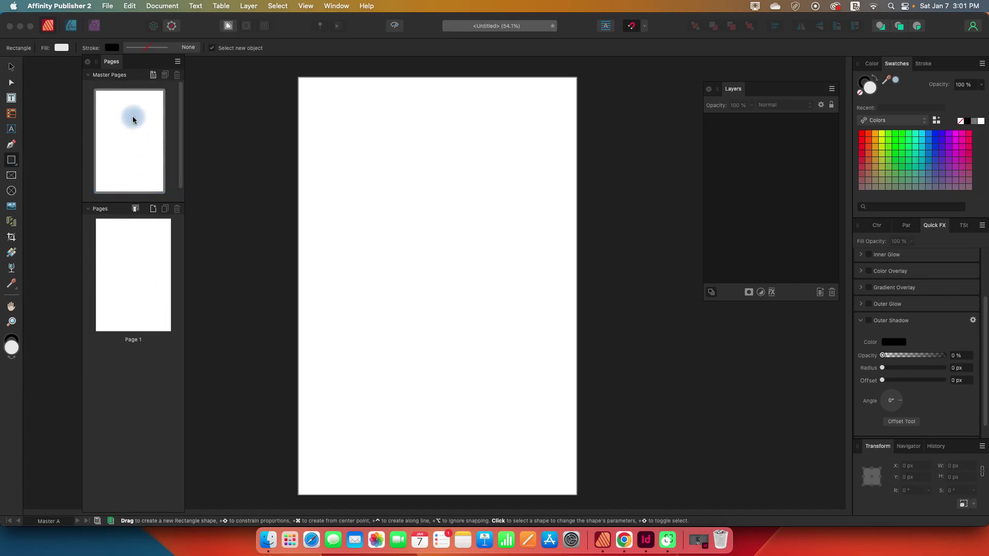
{"action": "left_click", "coordinate": [131, 145]}
{"action": "scroll", "coordinate": [118, 152], "scroll_direction": "up", "scroll_amount": 1}
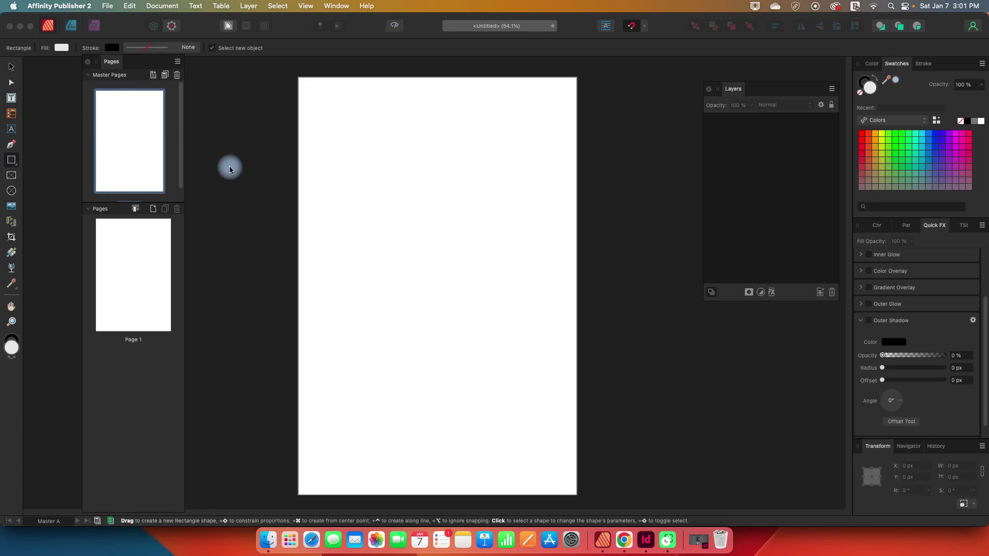
{"action": "scroll", "coordinate": [224, 167], "scroll_direction": "down", "scroll_amount": 1}
{"action": "scroll", "coordinate": [215, 165], "scroll_direction": "up", "scroll_amount": 1}
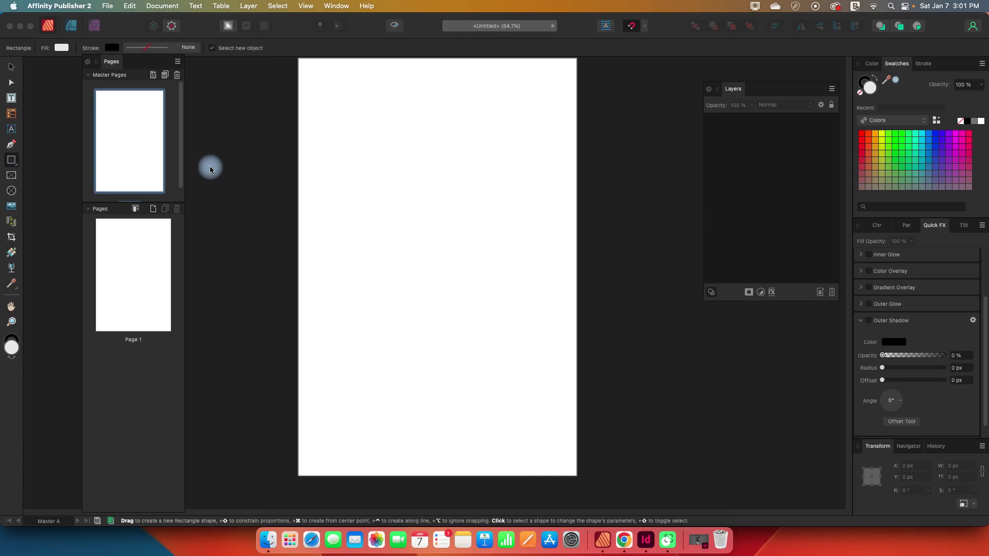
- Draw a full-width footer rectangle along the bottom of the master page
{"action": "left_click", "coordinate": [15, 162]}
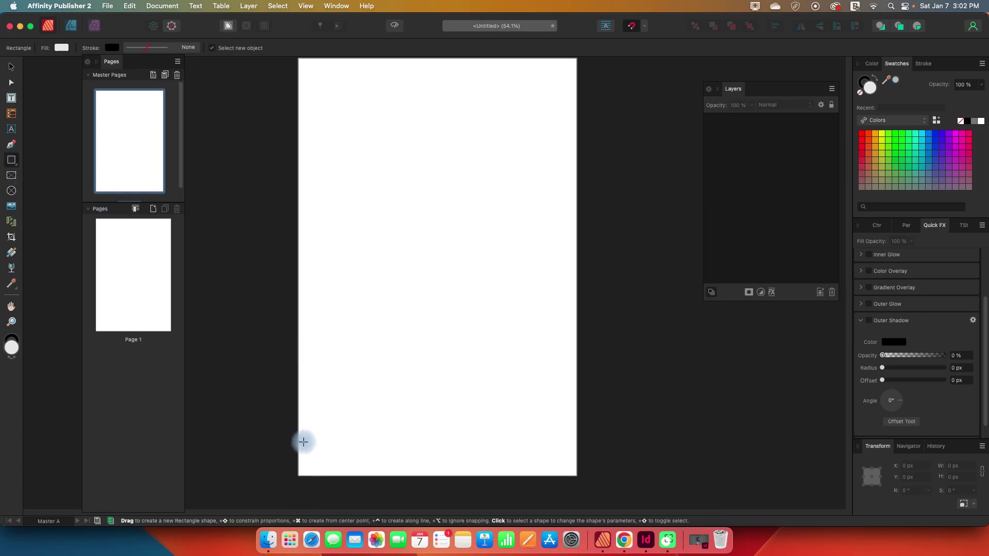
{"action": "left_click_drag", "start_coordinate": [298, 452], "coordinate": [580, 476]}
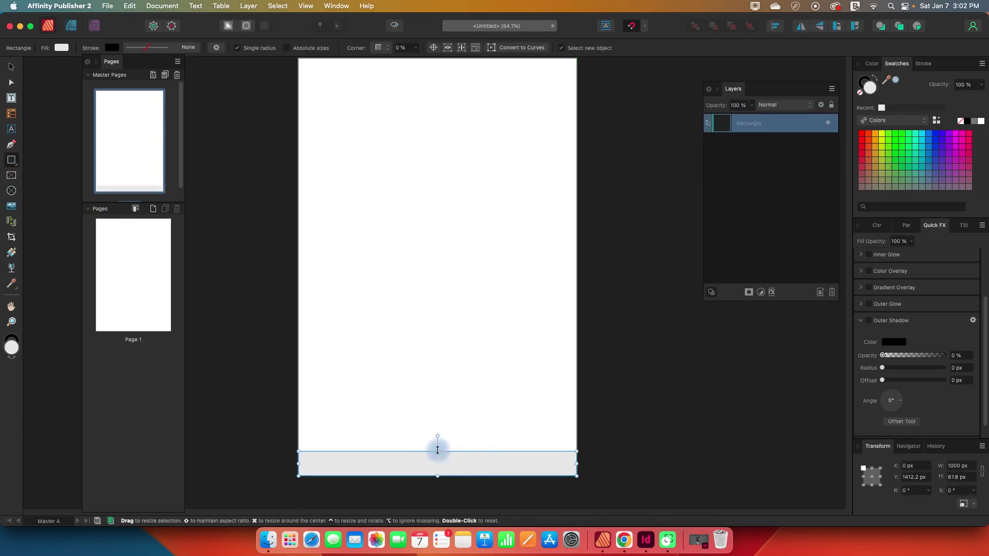
{"action": "left_click_drag", "start_coordinate": [437, 451], "coordinate": [438, 450]}
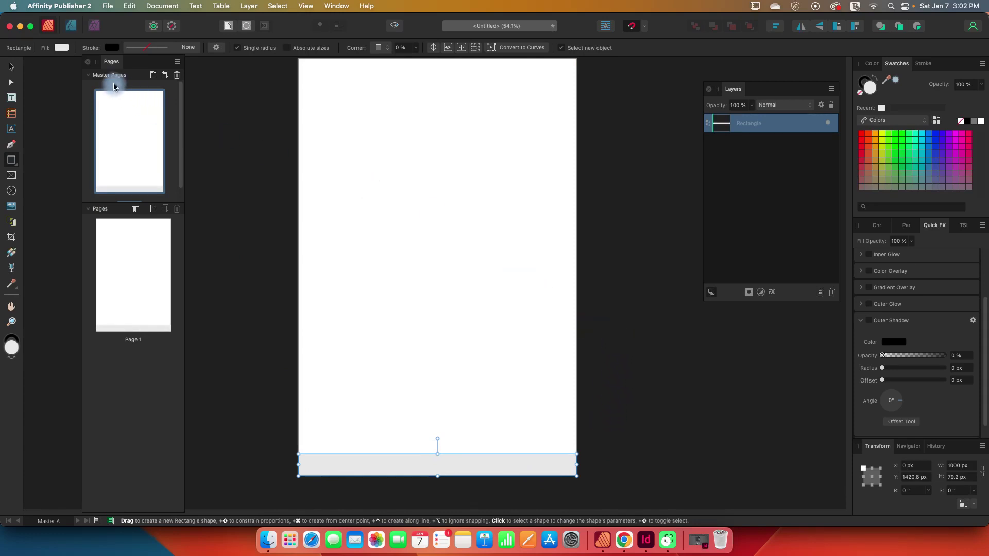
{"action": "left_click", "coordinate": [11, 66]}
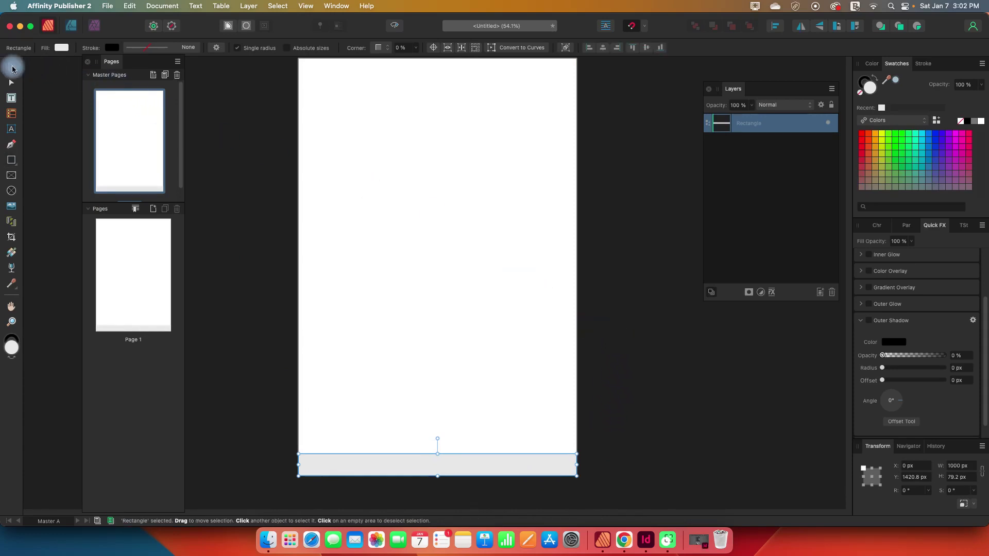
{"action": "left_click", "coordinate": [11, 130]}
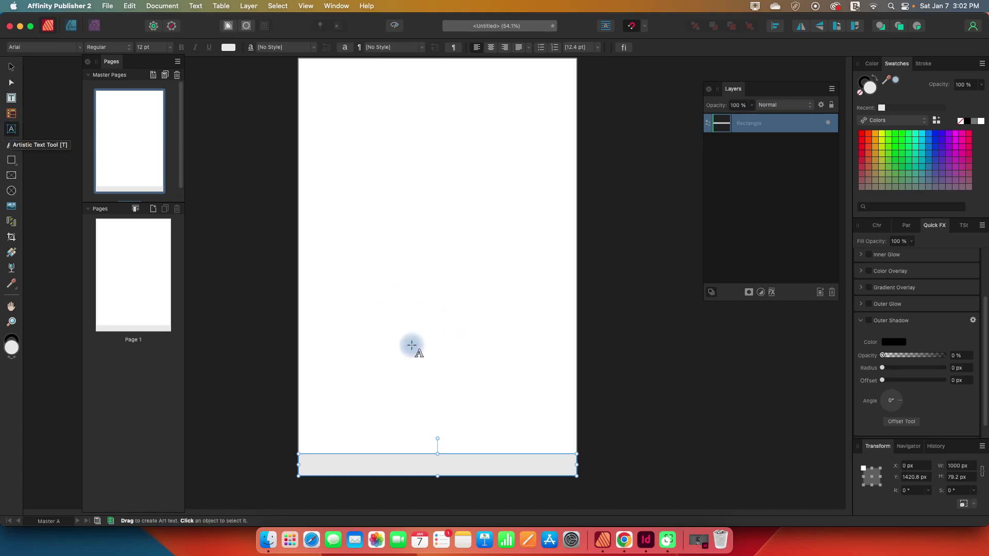
{"action": "left_click_drag", "start_coordinate": [345, 335], "coordinate": [358, 353]}
{"action": "type", "text": "www.my"}
{"action": "type", "text": "sties"}
{"action": "key", "text": "BackSpace"}
{"action": "key", "text": "BackSpace"}
{"action": "key", "text": "BackSpace"}
{"action": "key", "text": "BackSpace"}
{"action": "type", "text": "ites"}
{"action": "key", "text": "BackSpace"}
{"action": "type", "text": ".com"}
{"action": "key", "text": "Escape"}
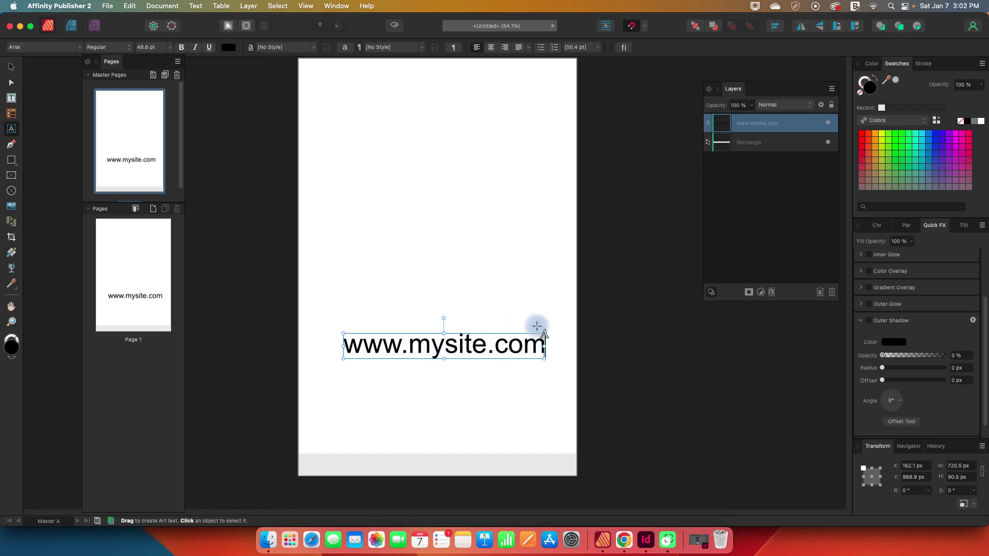
- Shrink the address to about 35 pt and snap it onto the grey footer bar
{"action": "left_click_drag", "start_coordinate": [546, 333], "coordinate": [469, 352]}
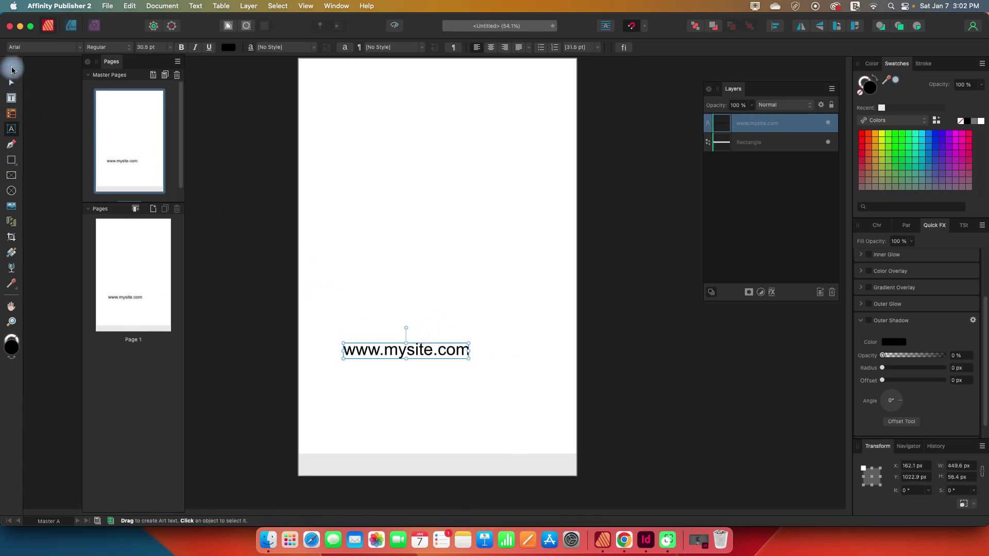
{"action": "left_click", "coordinate": [12, 67]}
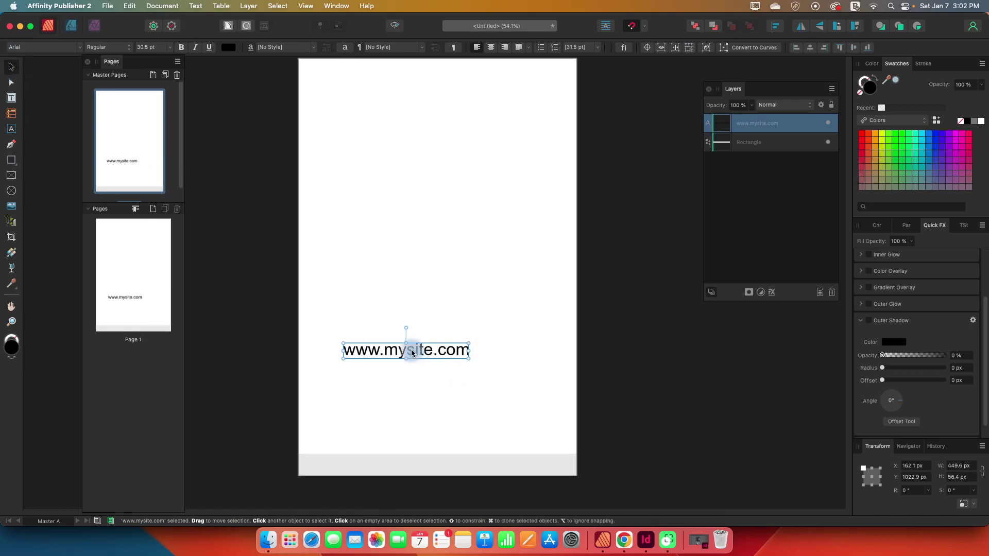
{"action": "left_click", "coordinate": [631, 27]}
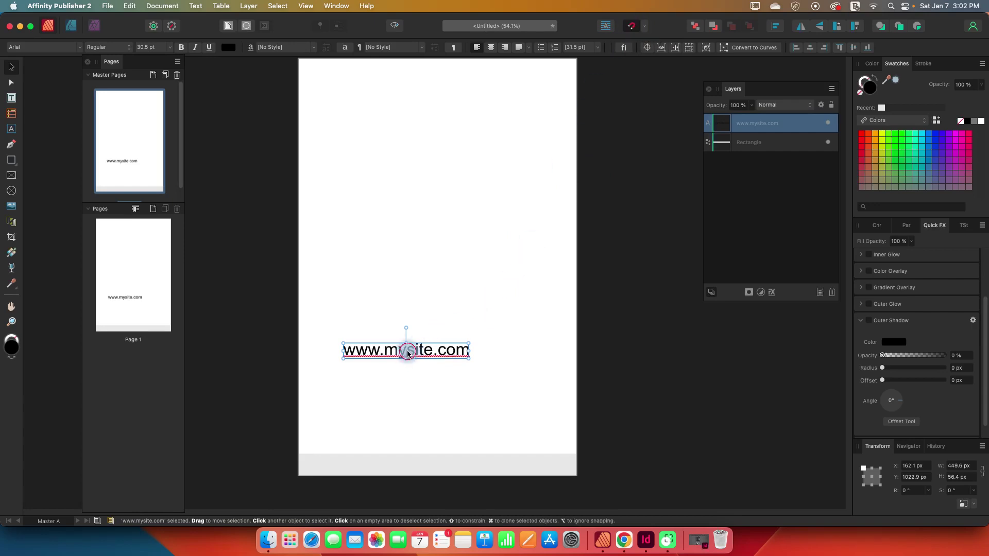
{"action": "left_click_drag", "start_coordinate": [409, 355], "coordinate": [437, 468]}
{"action": "left_click", "coordinate": [662, 441]}
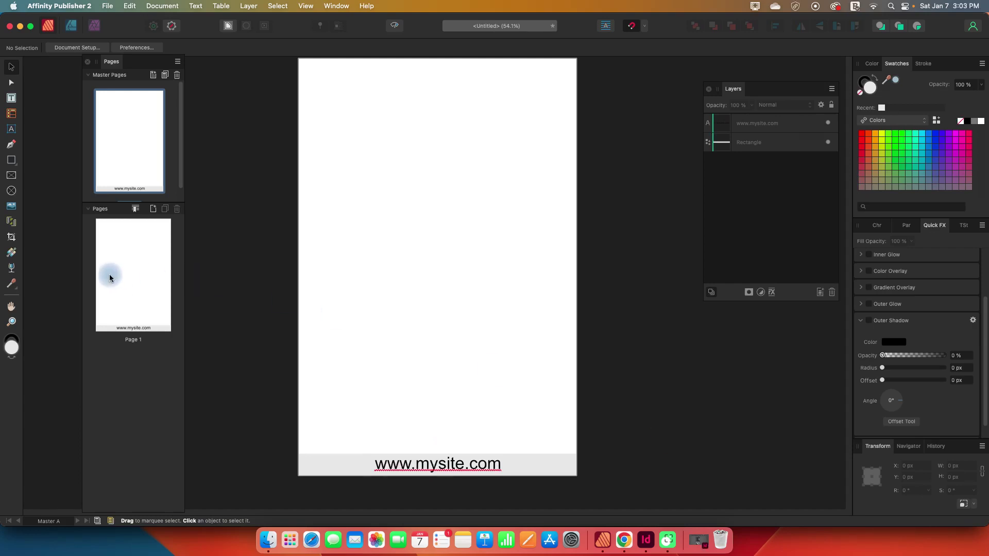
- Clear Page 1's master, then apply Master A to all pages
{"action": "double_click", "coordinate": [123, 274]}
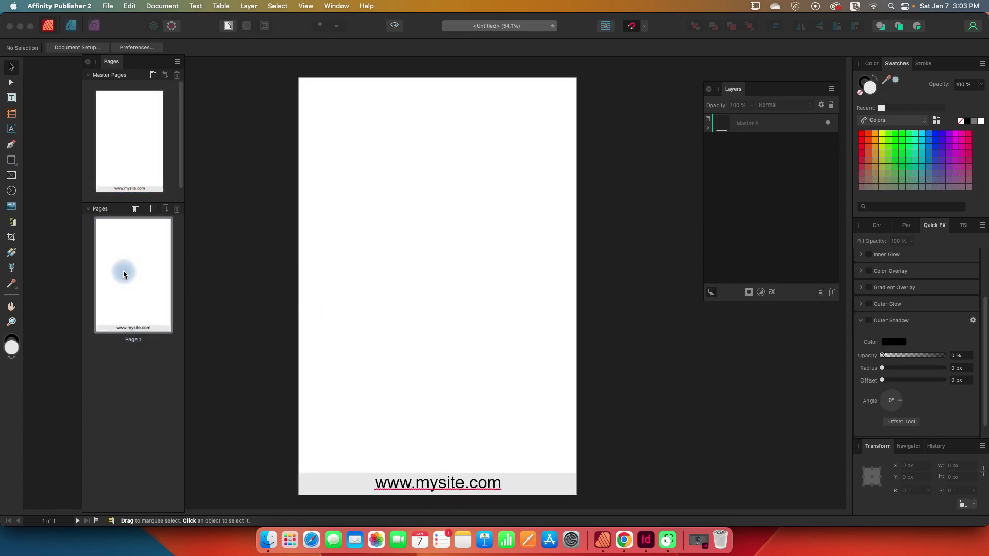
{"action": "right_click", "coordinate": [151, 272]}
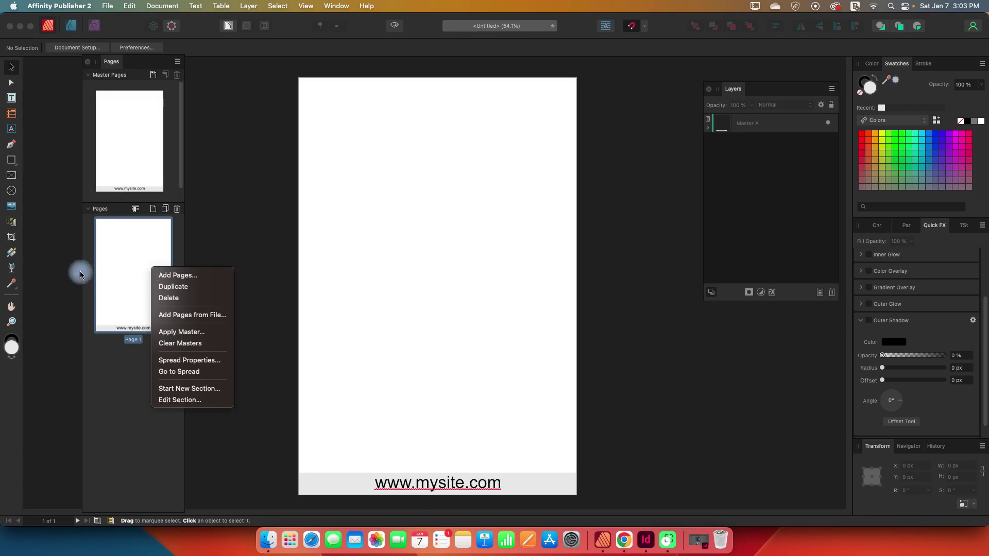
{"action": "left_click", "coordinate": [169, 344]}
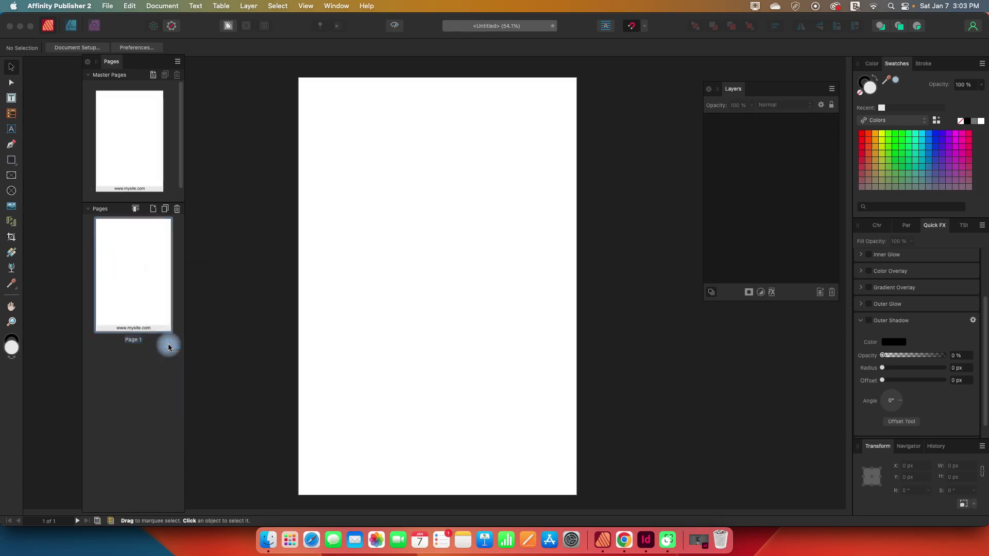
{"action": "right_click", "coordinate": [125, 262]}
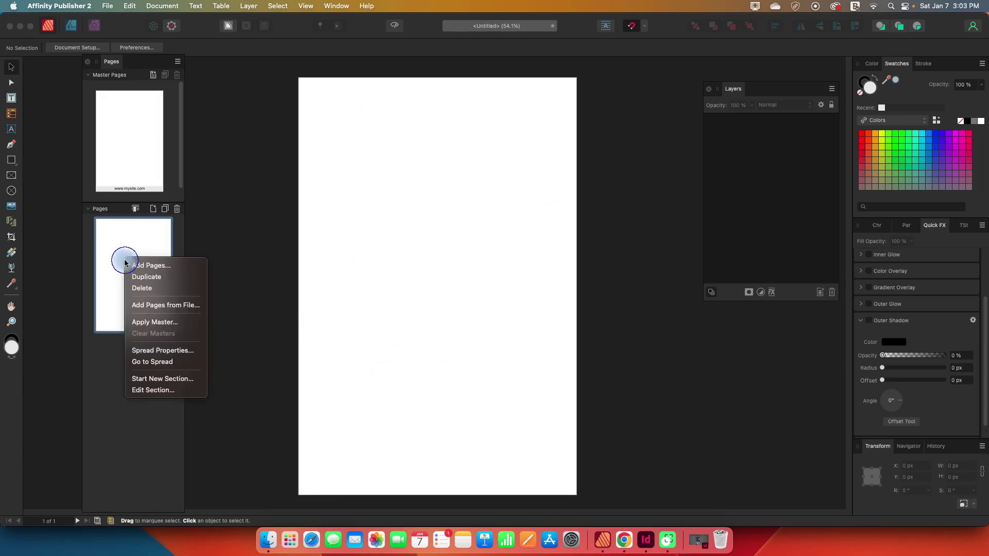
{"action": "left_click", "coordinate": [149, 326]}
{"action": "left_click", "coordinate": [486, 129]}
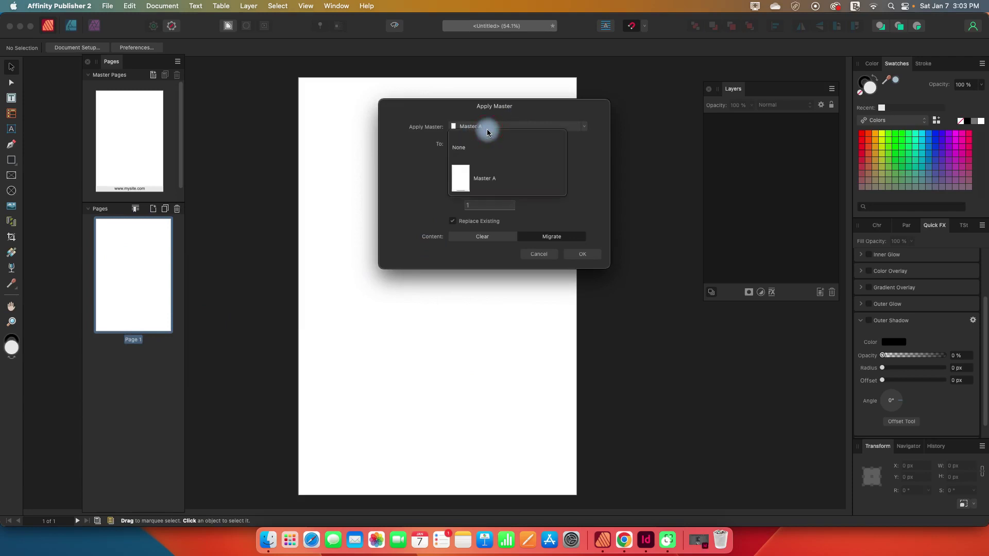
{"action": "left_click", "coordinate": [488, 180]}
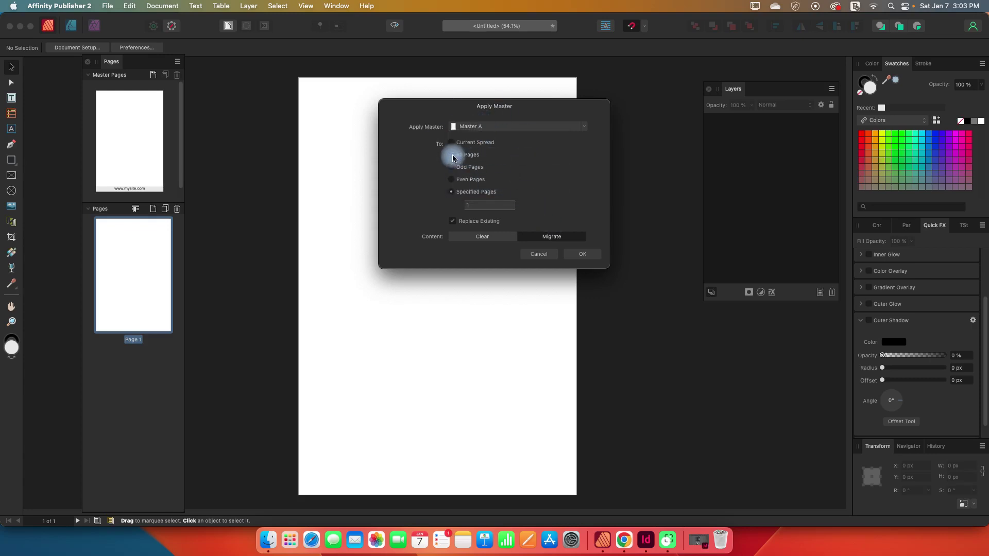
{"action": "left_click", "coordinate": [452, 155]}
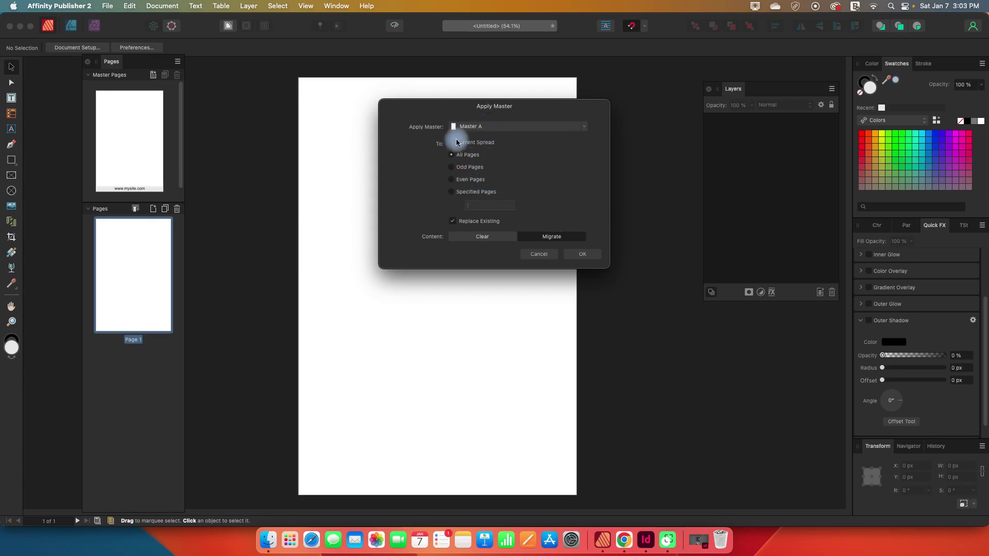
{"action": "left_click", "coordinate": [582, 254]}
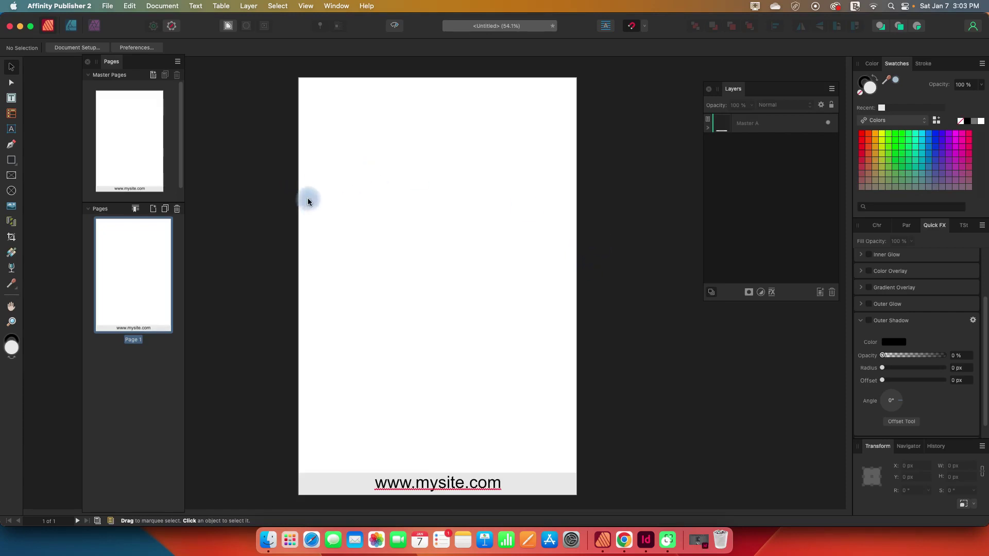
{"action": "left_click", "coordinate": [70, 49]}
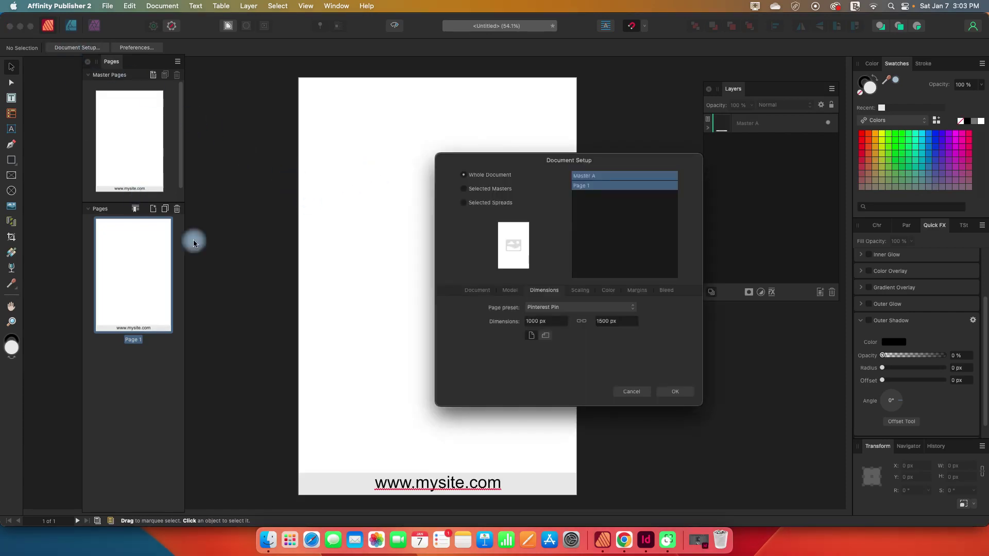
{"action": "left_click", "coordinate": [477, 292]}
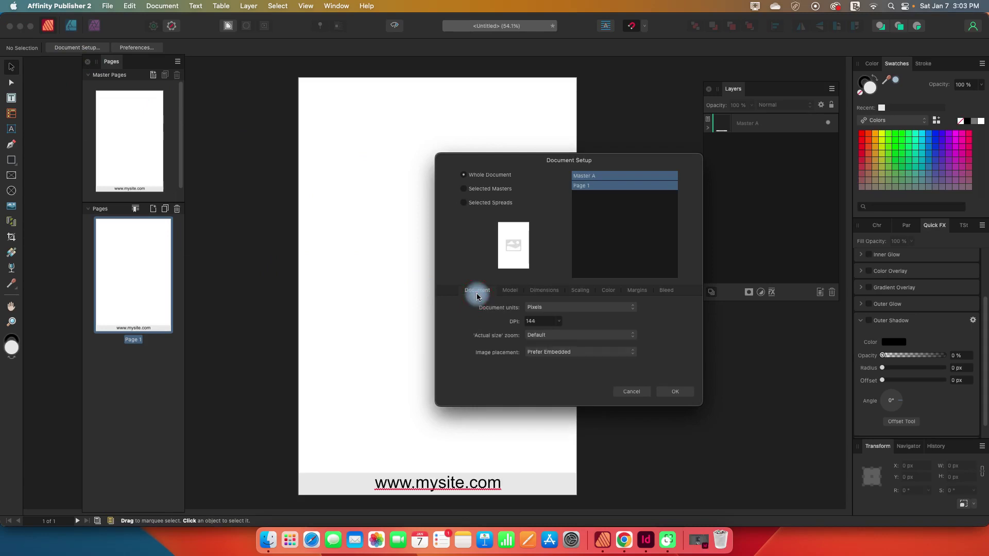
{"action": "left_click", "coordinate": [575, 357]}
{"action": "left_click", "coordinate": [573, 353]}
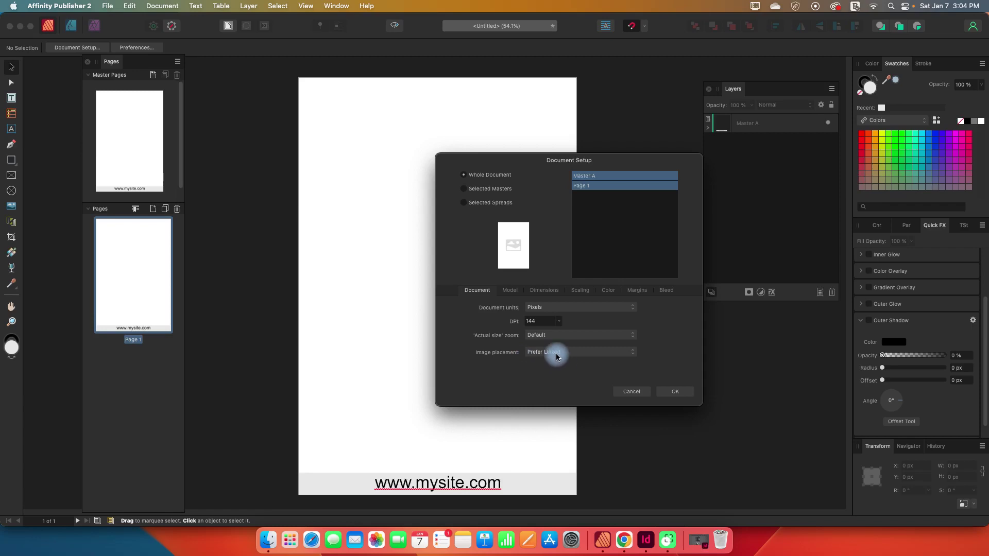
{"action": "left_click", "coordinate": [666, 390]}
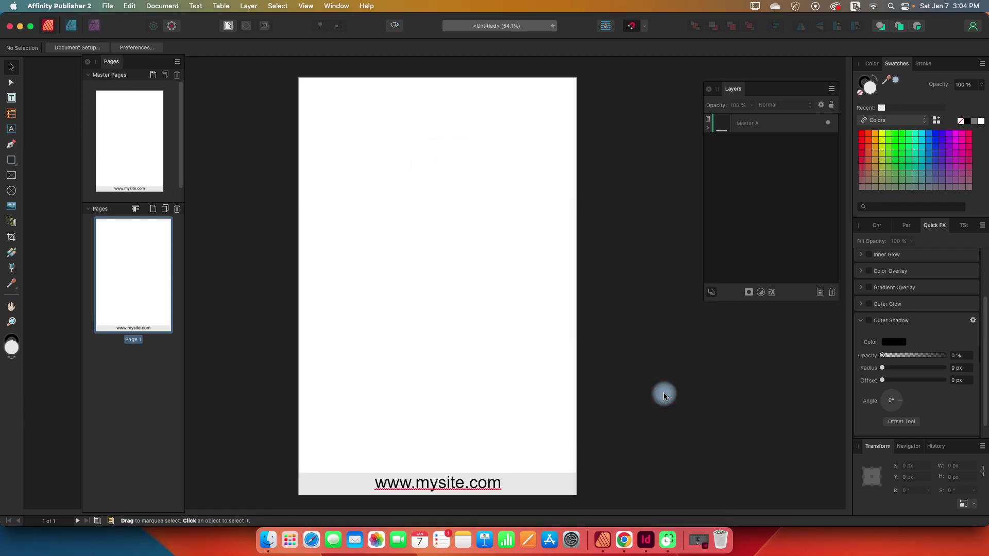
- Place the pancake photo pin1.jpg onto Page 1
{"action": "left_click", "coordinate": [107, 6]}
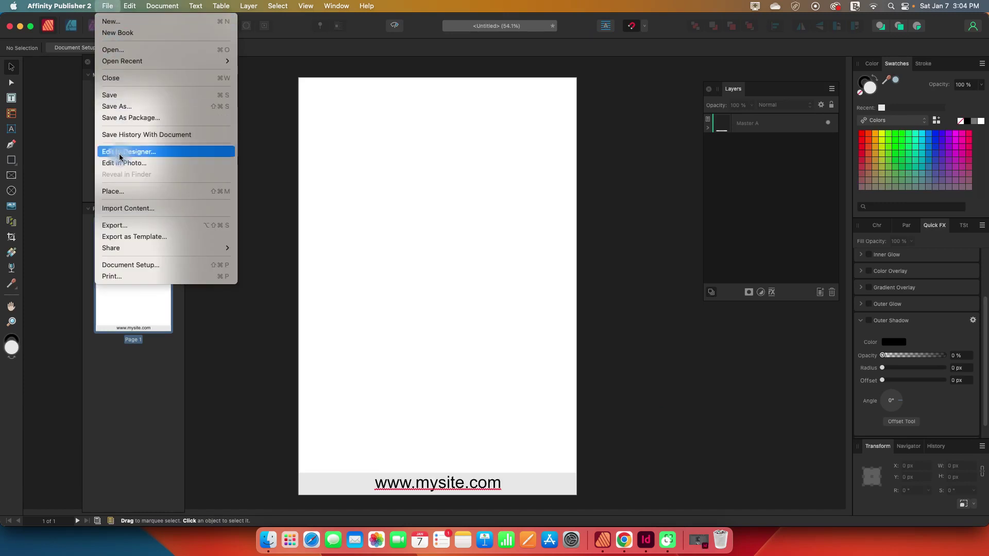
{"action": "left_click", "coordinate": [124, 192]}
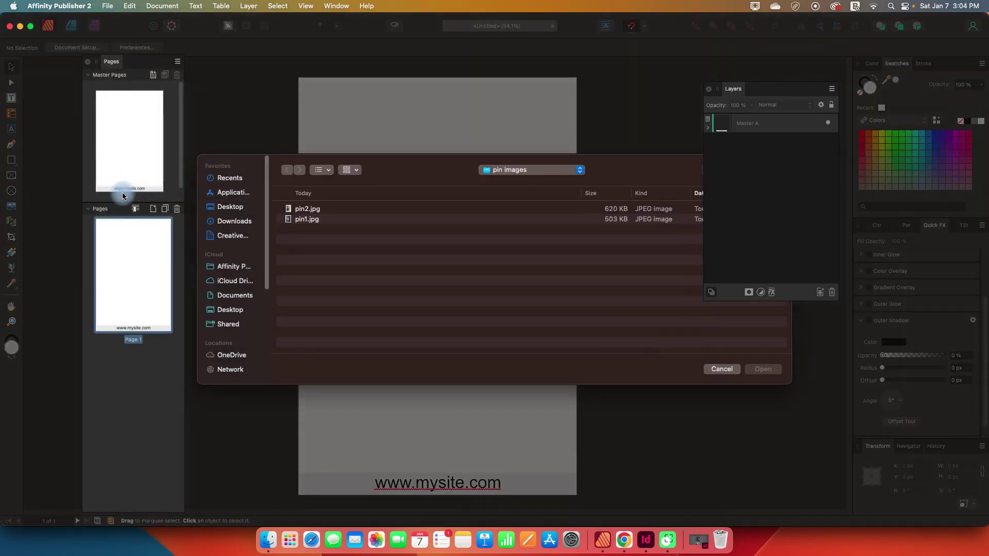
{"action": "left_click", "coordinate": [309, 225]}
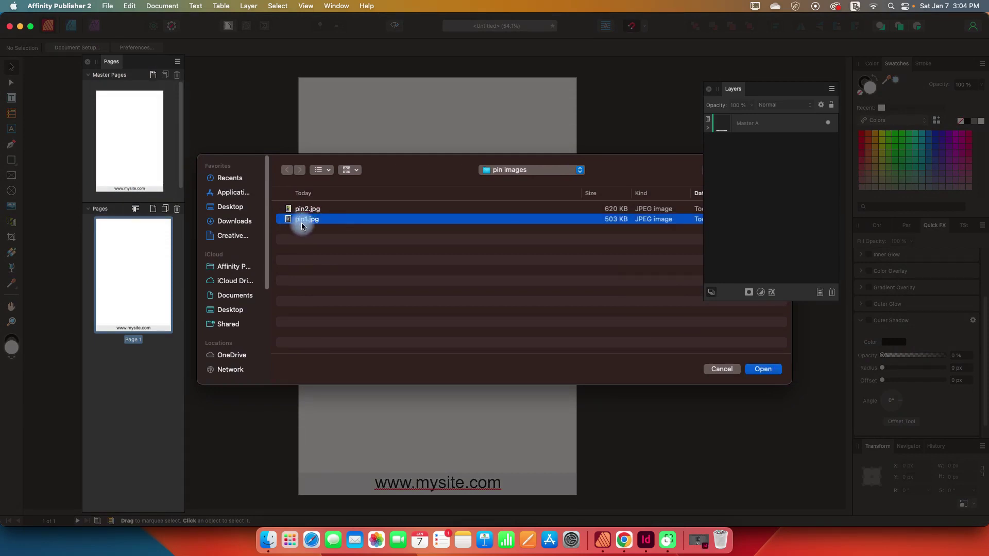
{"action": "left_click", "coordinate": [765, 370]}
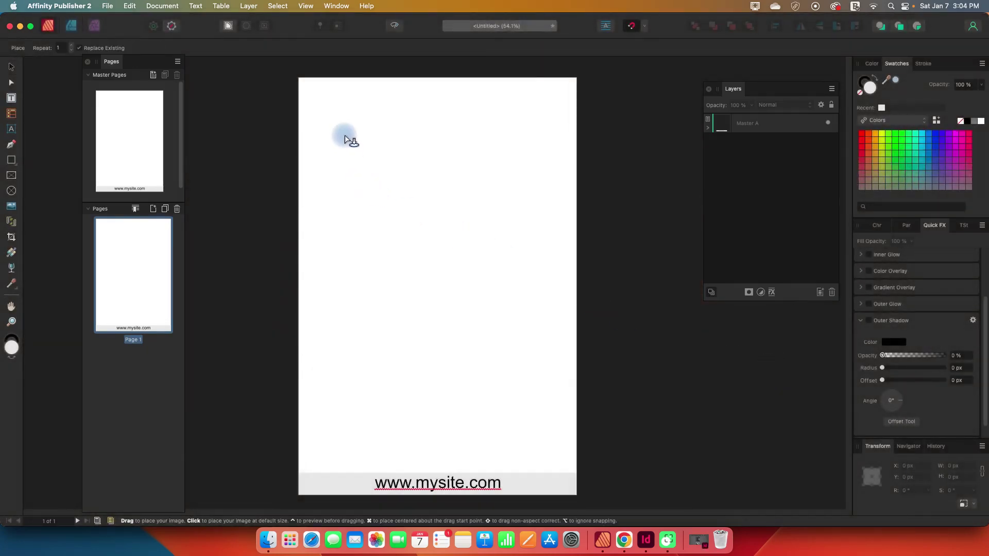
{"action": "left_click", "coordinate": [342, 135]}
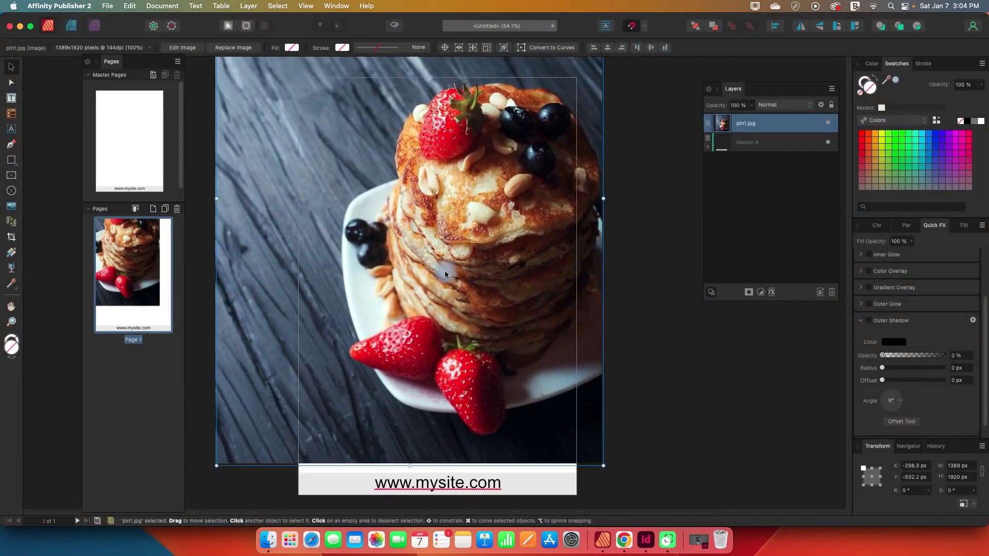
- Resize pin1.jpg to fit the page edges and layer it beneath Master A
{"action": "left_click_drag", "start_coordinate": [449, 299], "coordinate": [456, 344]}
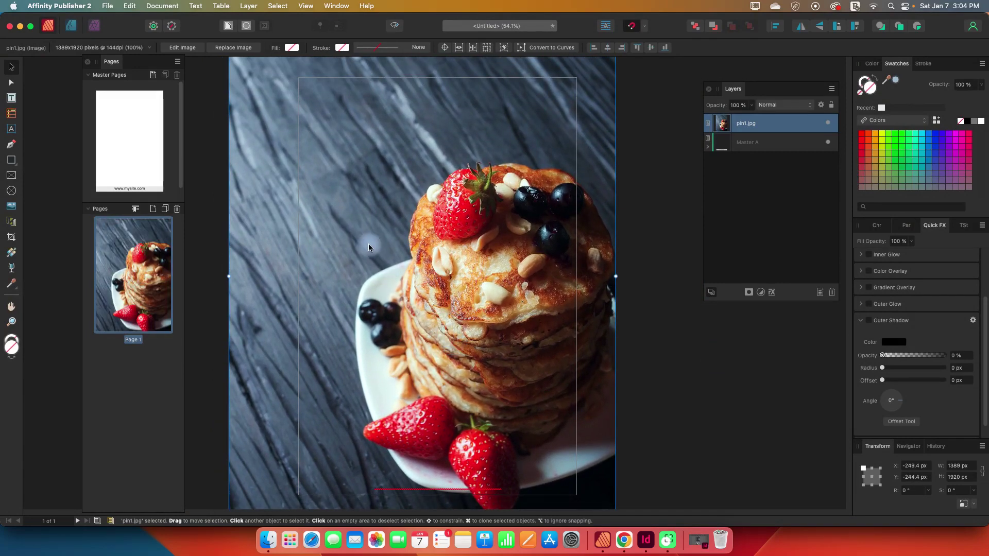
{"action": "key", "text": "super+minus"}
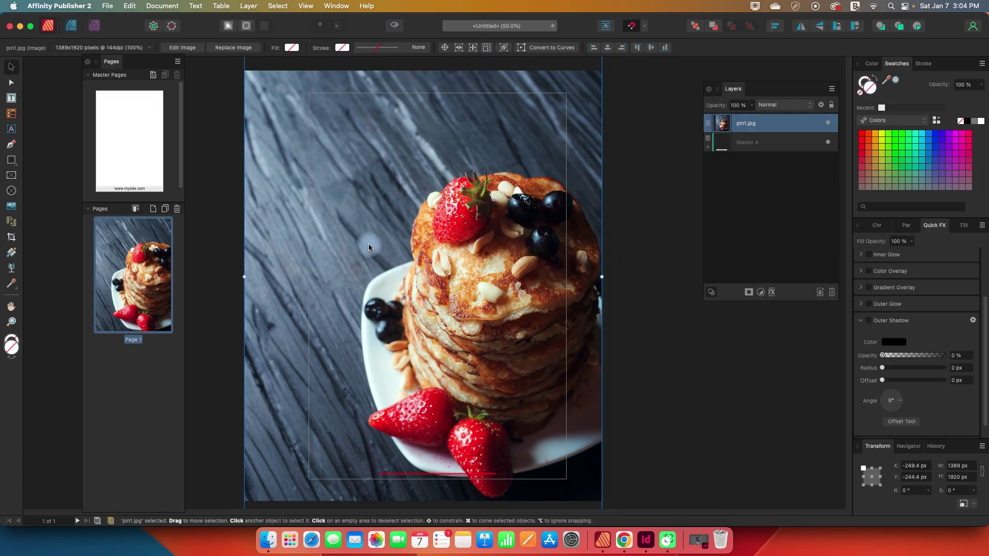
{"action": "key", "text": "super+minus"}
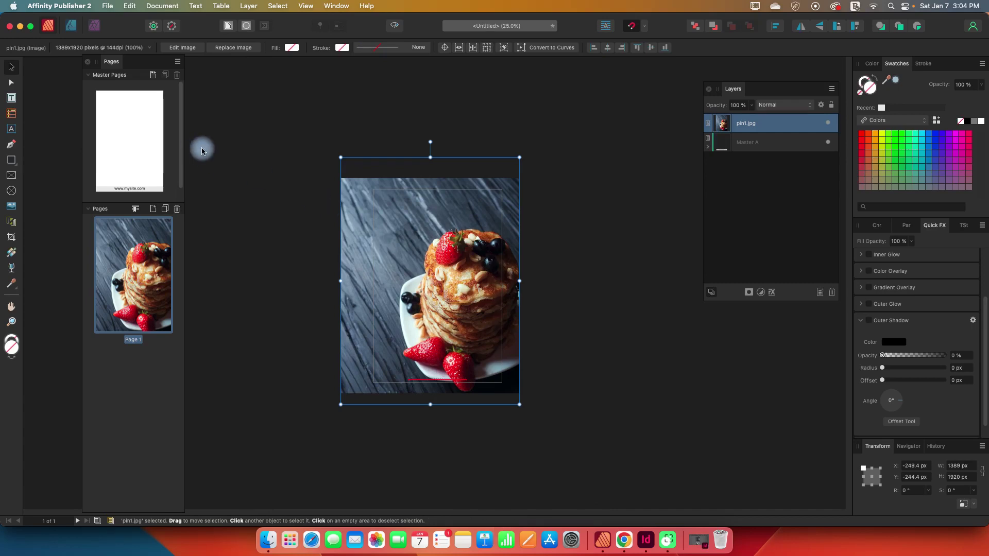
{"action": "left_click_drag", "start_coordinate": [341, 158], "coordinate": [365, 191]}
{"action": "left_click_drag", "start_coordinate": [446, 324], "coordinate": [448, 312]}
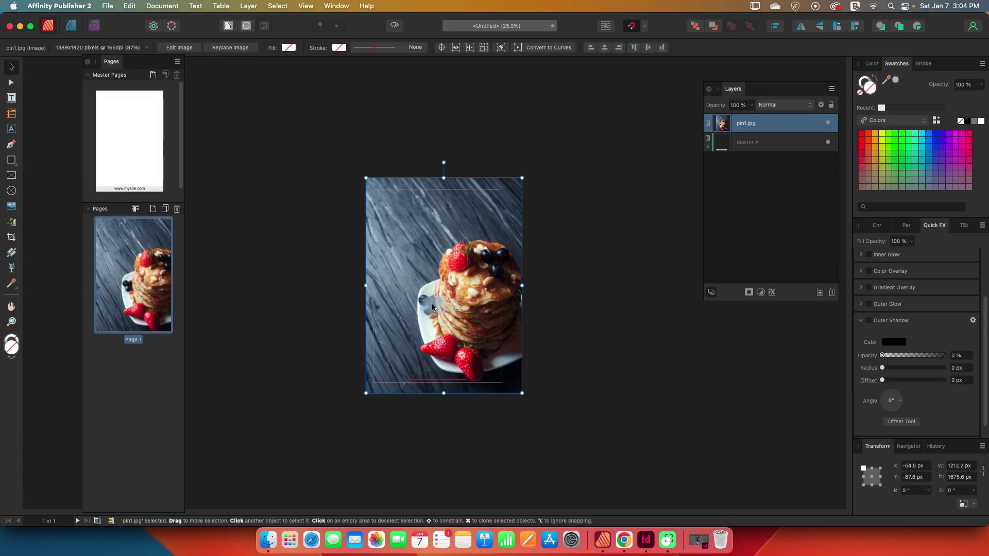
{"action": "left_click_drag", "start_coordinate": [750, 125], "coordinate": [702, 156]}
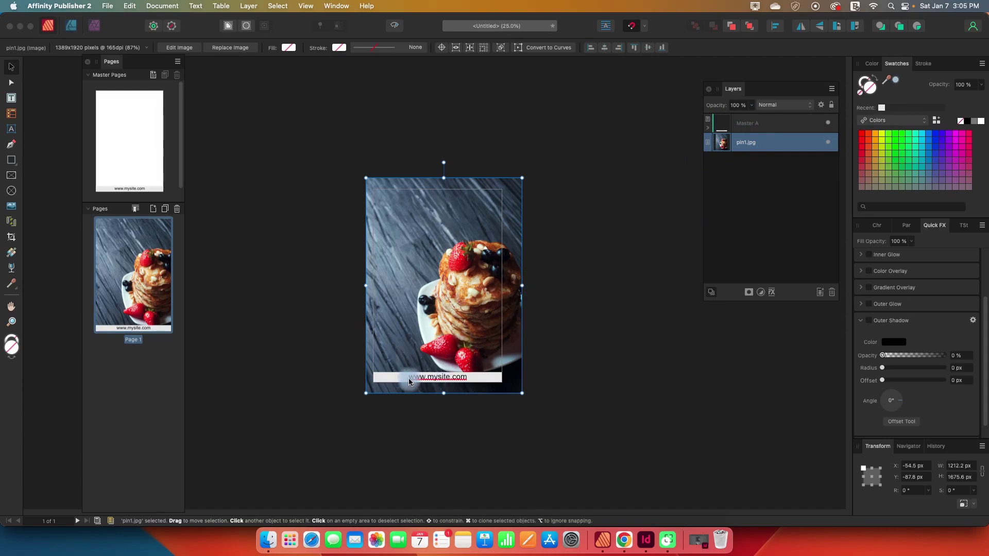
{"action": "key", "text": "super+equal"}
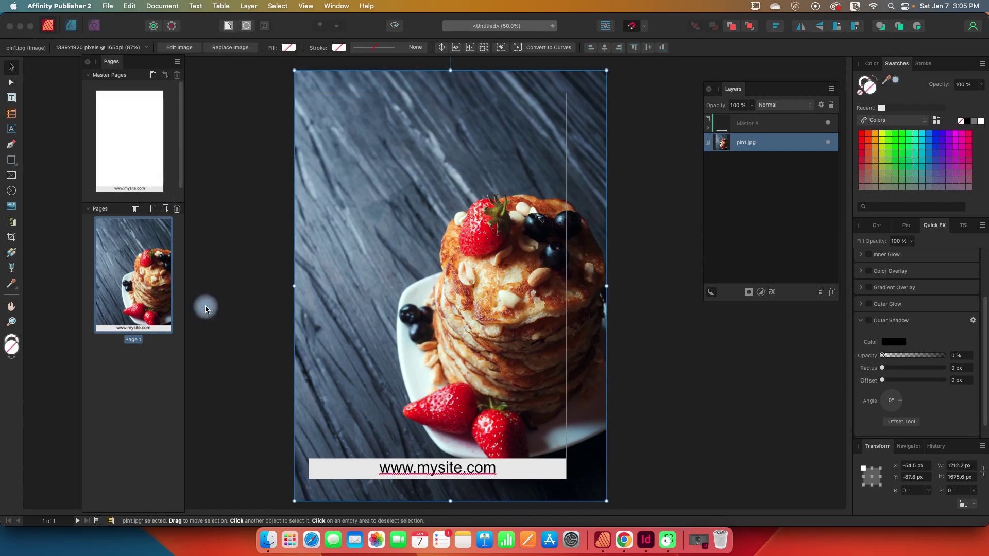
- Sample a light blue colour from the pancake photo, undoing the accidental tint
{"action": "left_click", "coordinate": [11, 284]}
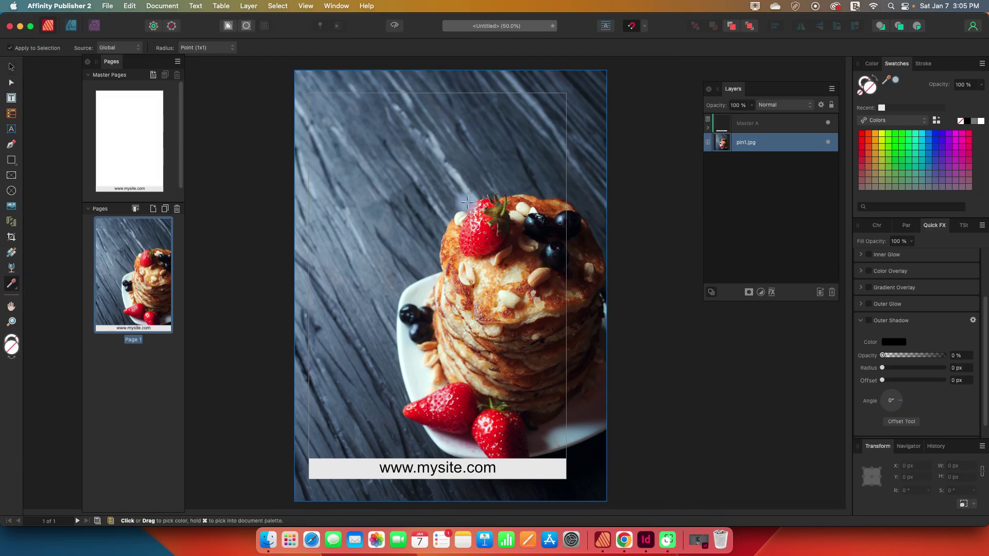
{"action": "left_click", "coordinate": [457, 177]}
{"action": "key", "text": "super+z"}
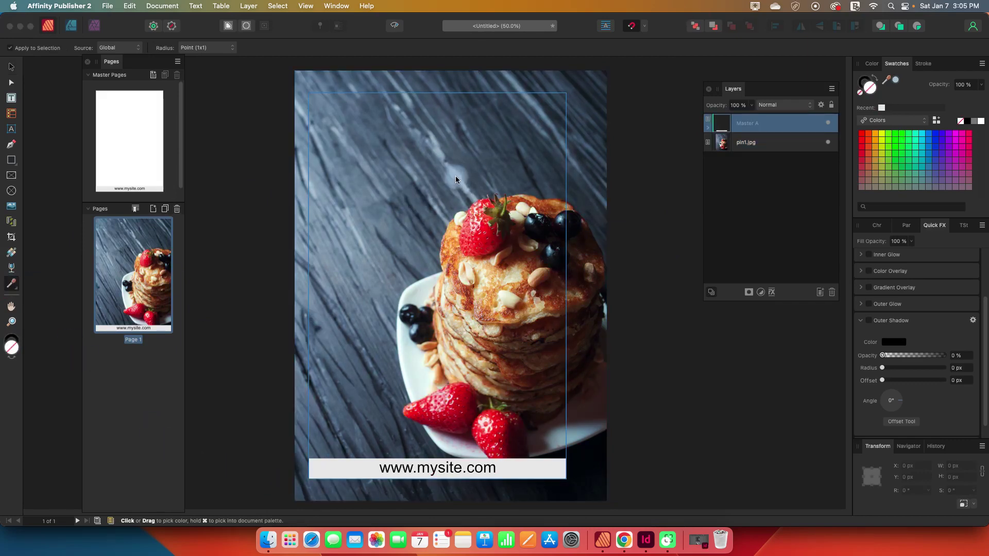
{"action": "left_click", "coordinate": [11, 283]}
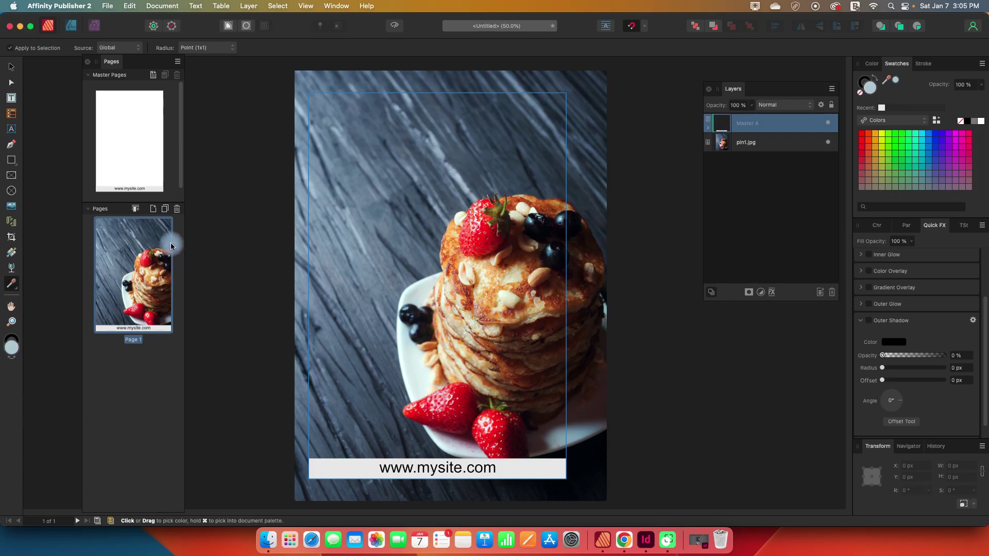
- Fill Master A's footer rectangle with the sampled light blue, then return to Page 1
{"action": "double_click", "coordinate": [127, 148]}
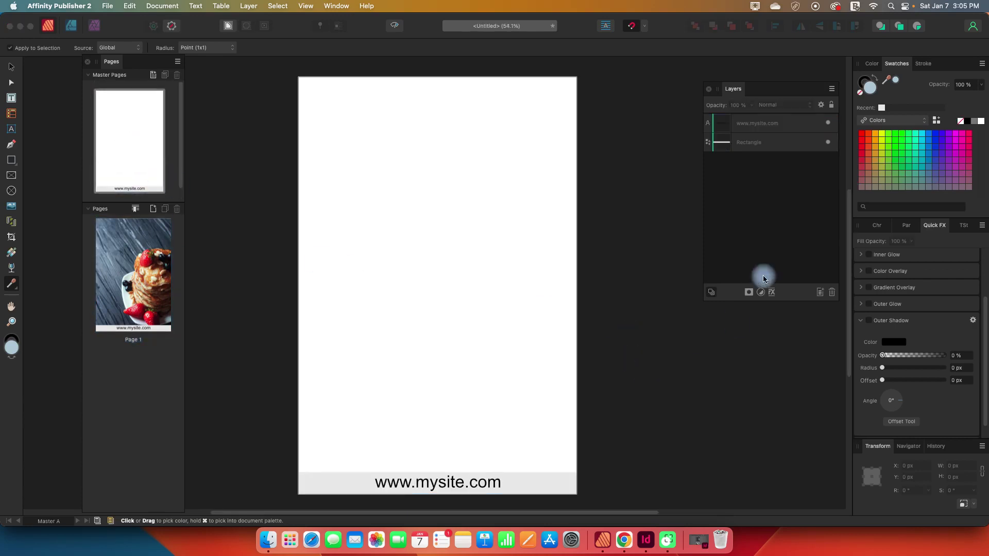
{"action": "left_click", "coordinate": [744, 147]}
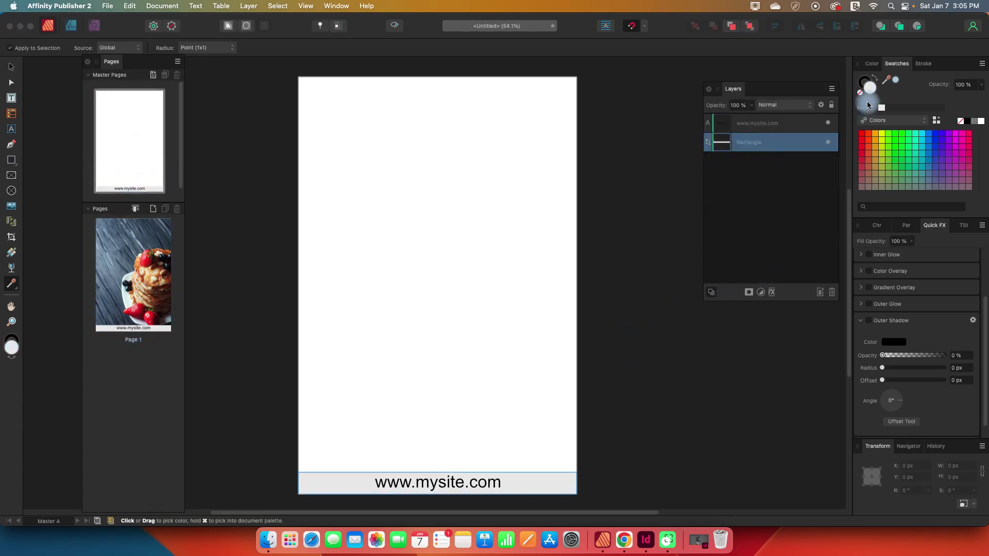
{"action": "left_click", "coordinate": [895, 82]}
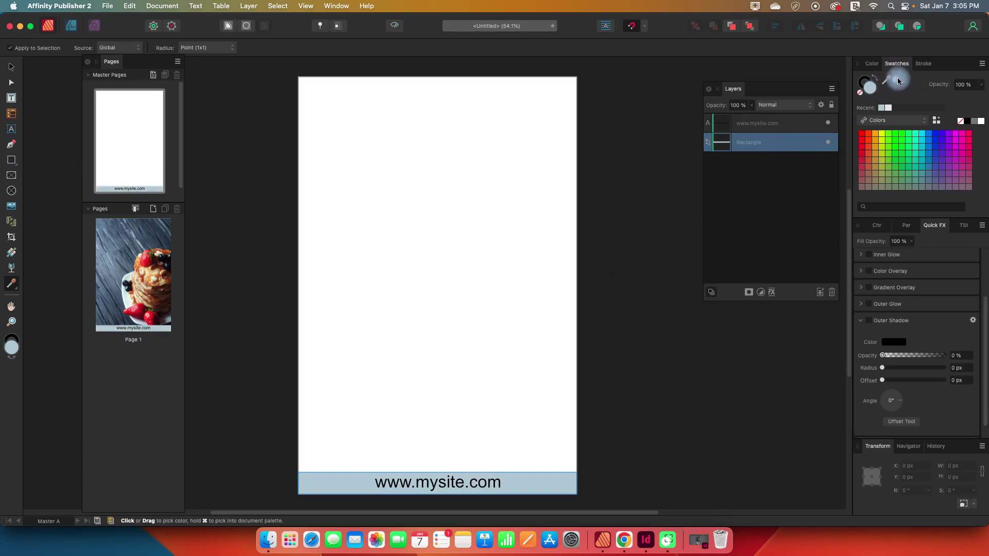
{"action": "left_click", "coordinate": [12, 67]}
{"action": "left_click", "coordinate": [118, 233]}
{"action": "left_click", "coordinate": [120, 260]}
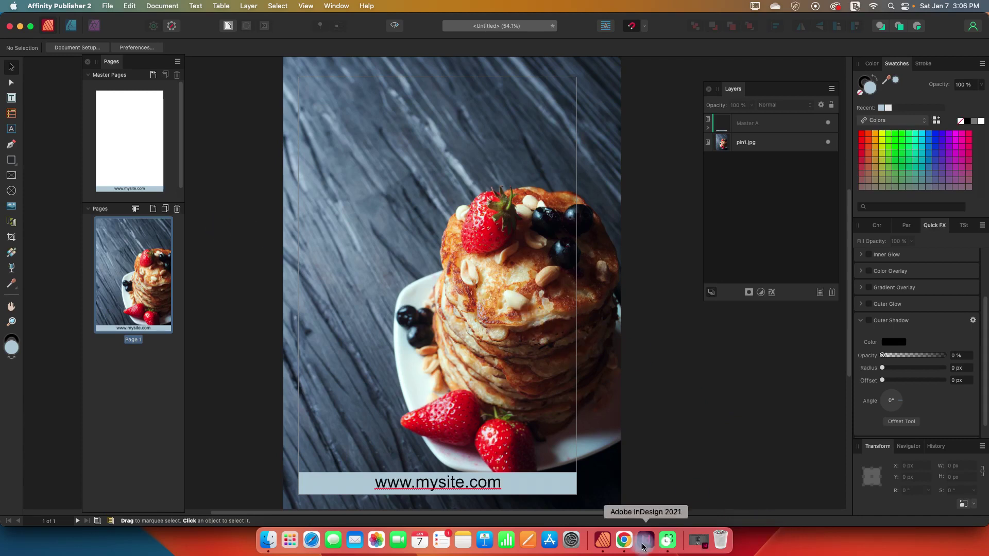
{"action": "left_click", "coordinate": [625, 542]}
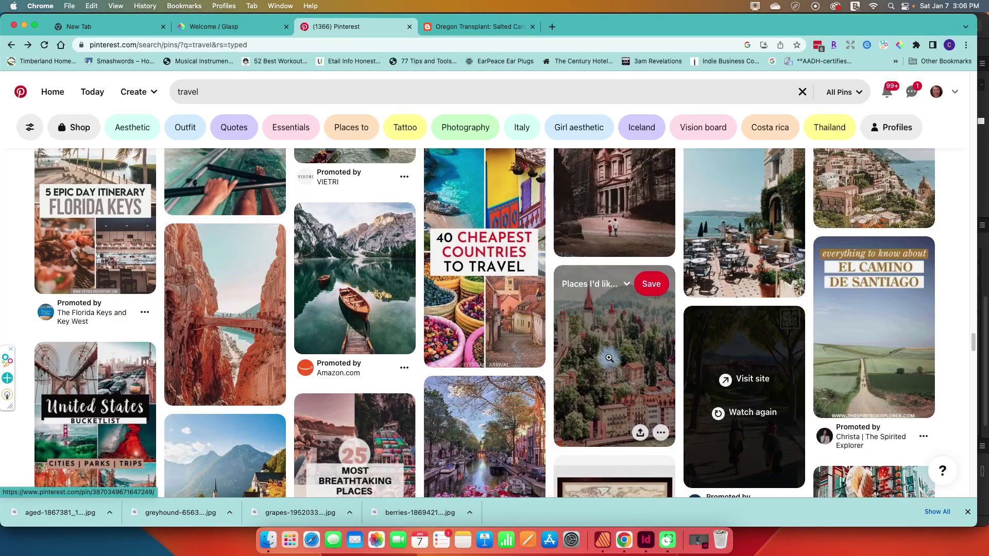
{"action": "scroll", "coordinate": [609, 360], "scroll_direction": "down", "scroll_amount": 8}
{"action": "scroll", "coordinate": [609, 361], "scroll_direction": "up", "scroll_amount": 2}
{"action": "scroll", "coordinate": [609, 361], "scroll_direction": "up", "scroll_amount": 4}
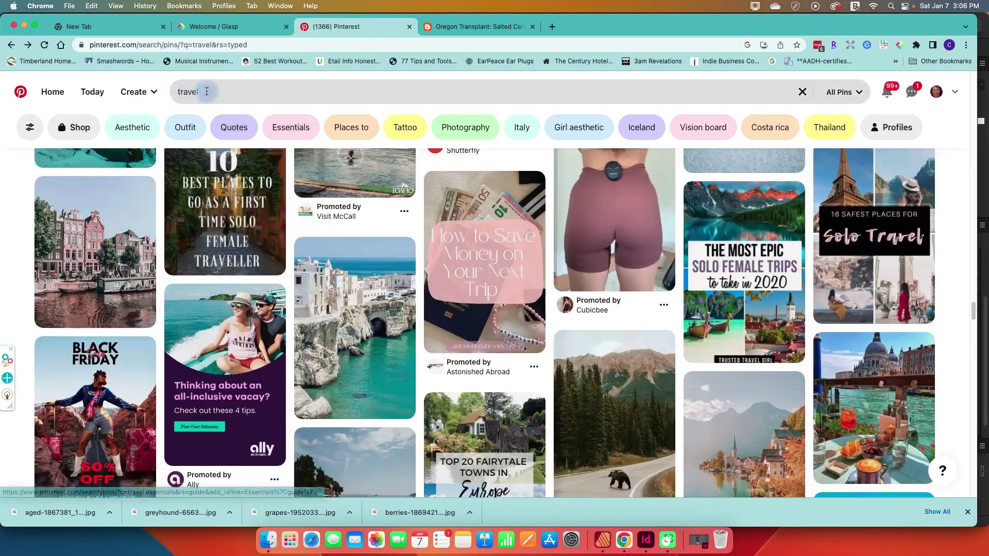
{"action": "scroll", "coordinate": [530, 259], "scroll_direction": "down", "scroll_amount": 3}
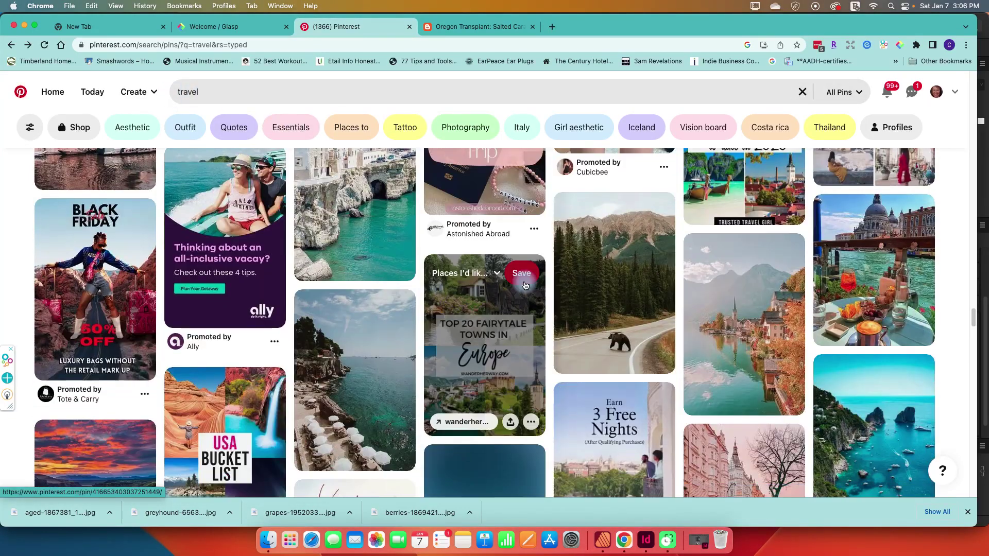
{"action": "scroll", "coordinate": [525, 283], "scroll_direction": "down", "scroll_amount": 1}
{"action": "scroll", "coordinate": [525, 283], "scroll_direction": "down", "scroll_amount": 10}
{"action": "scroll", "coordinate": [525, 283], "scroll_direction": "up", "scroll_amount": 5}
{"action": "scroll", "coordinate": [525, 283], "scroll_direction": "up", "scroll_amount": 15}
{"action": "scroll", "coordinate": [525, 285], "scroll_direction": "up", "scroll_amount": 6}
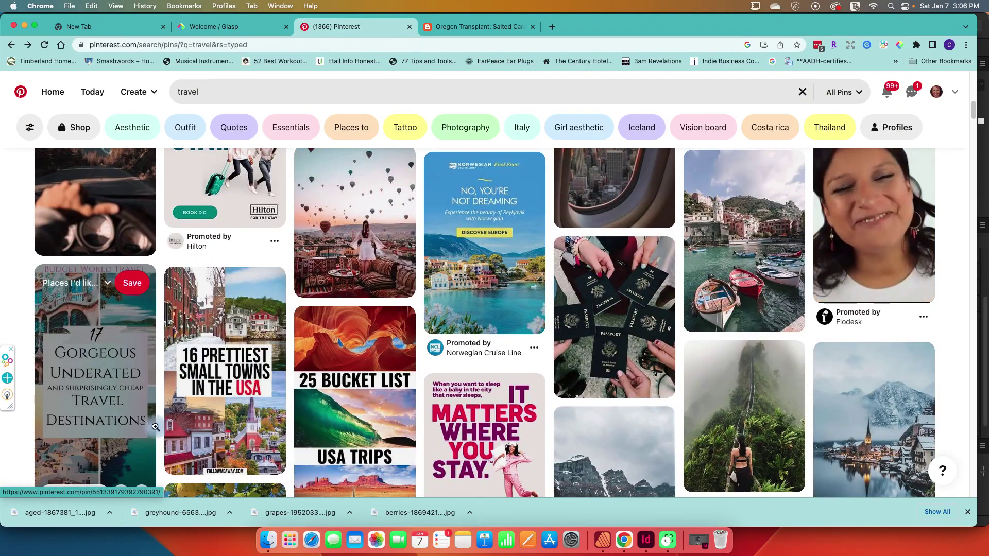
{"action": "scroll", "coordinate": [641, 348], "scroll_direction": "down", "scroll_amount": 10}
{"action": "scroll", "coordinate": [640, 351], "scroll_direction": "down", "scroll_amount": 7}
{"action": "scroll", "coordinate": [657, 348], "scroll_direction": "down", "scroll_amount": 8}
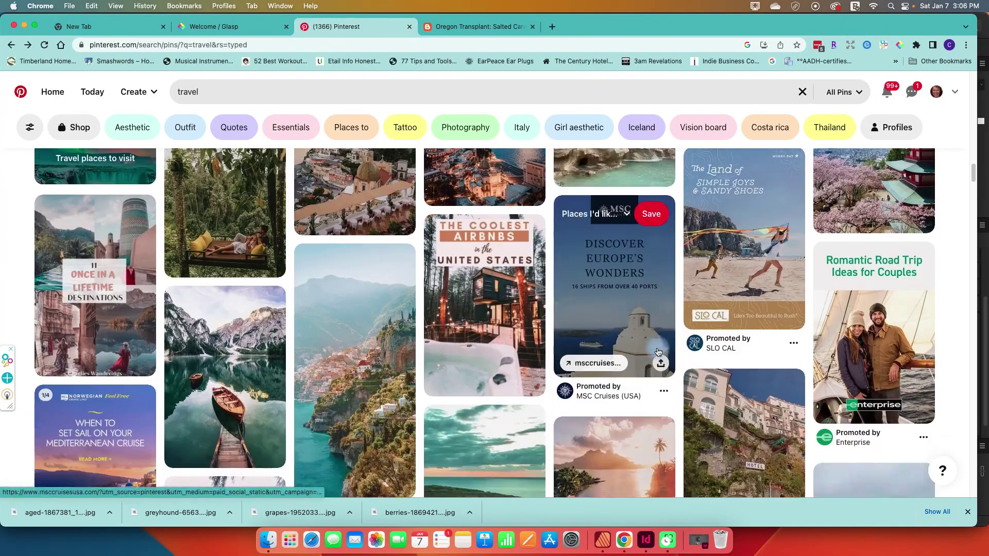
{"action": "scroll", "coordinate": [658, 350], "scroll_direction": "down", "scroll_amount": 4}
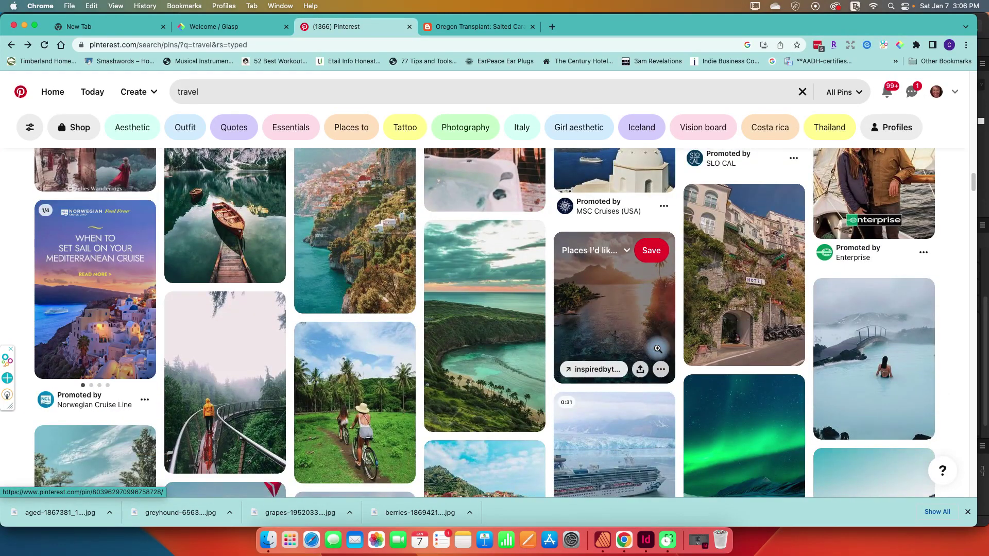
{"action": "scroll", "coordinate": [658, 349], "scroll_direction": "down", "scroll_amount": 1}
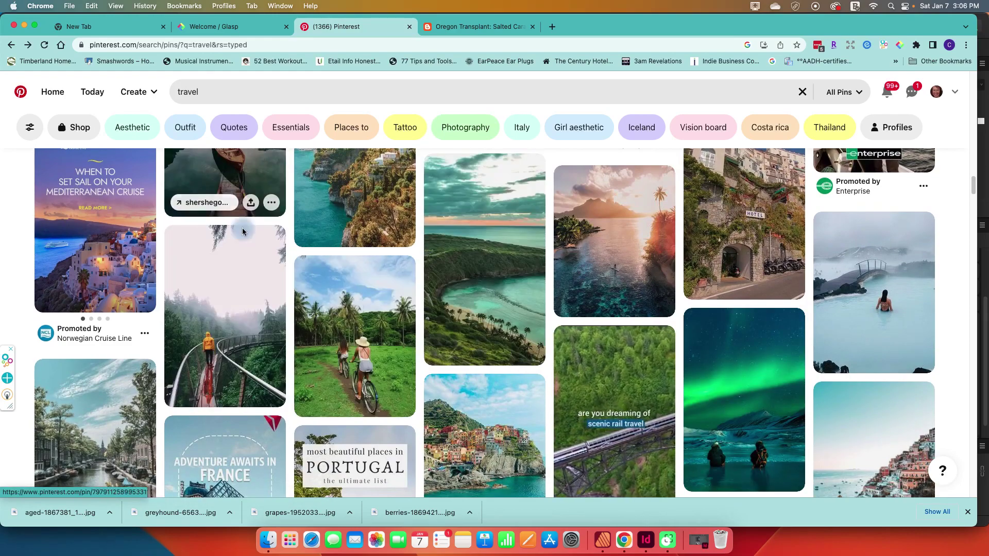
{"action": "scroll", "coordinate": [259, 259], "scroll_direction": "up", "scroll_amount": 3}
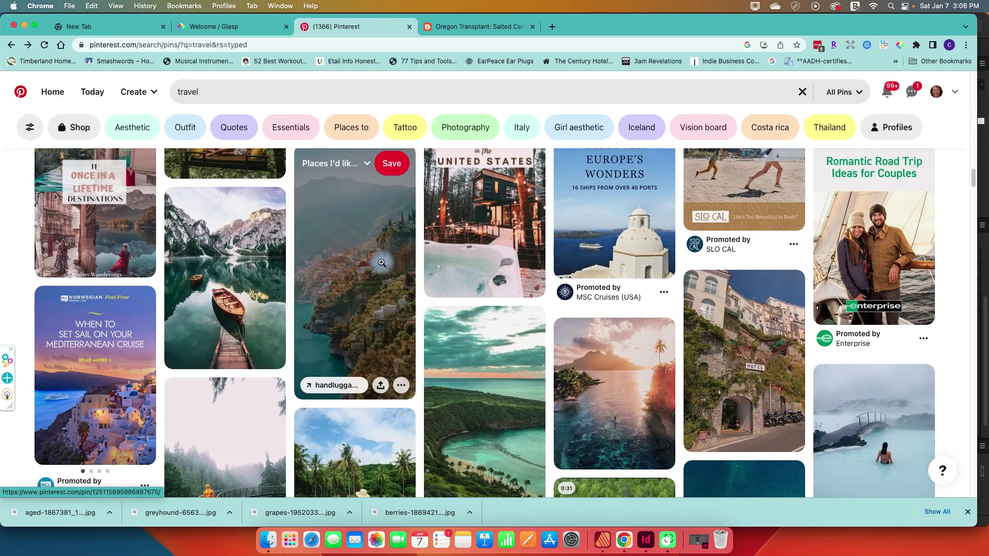
{"action": "left_click", "coordinate": [335, 271]}
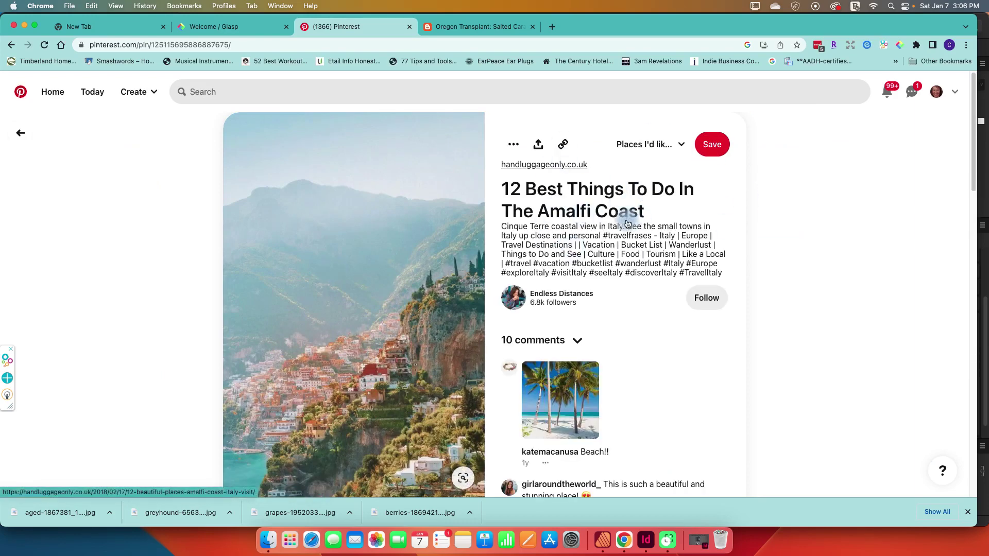
{"action": "left_click", "coordinate": [21, 133]}
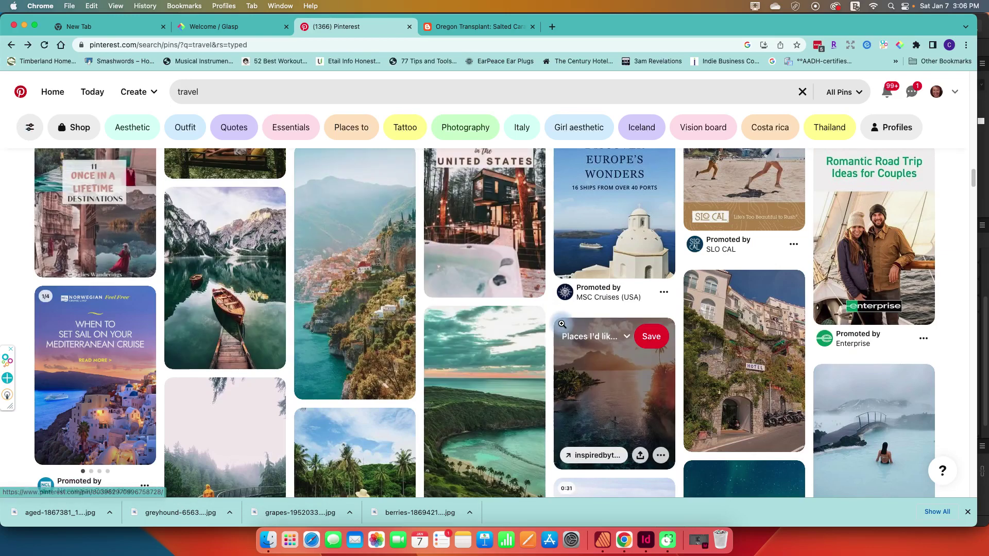
{"action": "scroll", "coordinate": [562, 324], "scroll_direction": "down", "scroll_amount": 3}
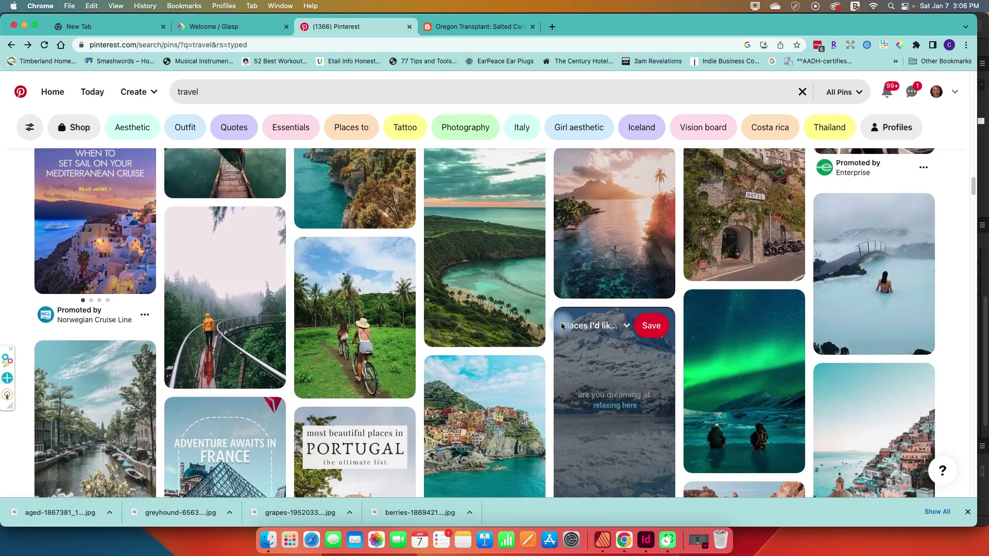
{"action": "left_click", "coordinate": [872, 278]}
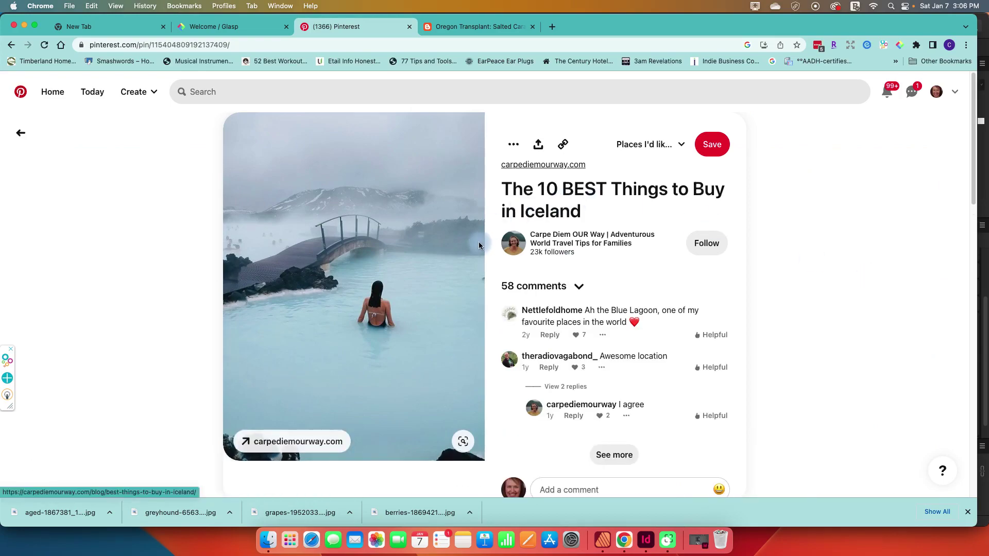
{"action": "left_click", "coordinate": [21, 133]}
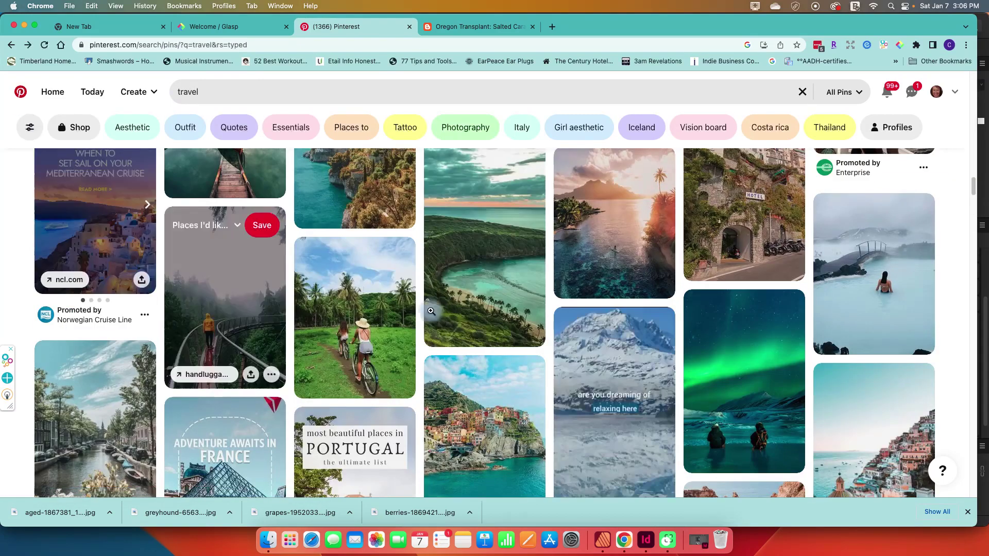
{"action": "scroll", "coordinate": [470, 323], "scroll_direction": "down", "scroll_amount": 2}
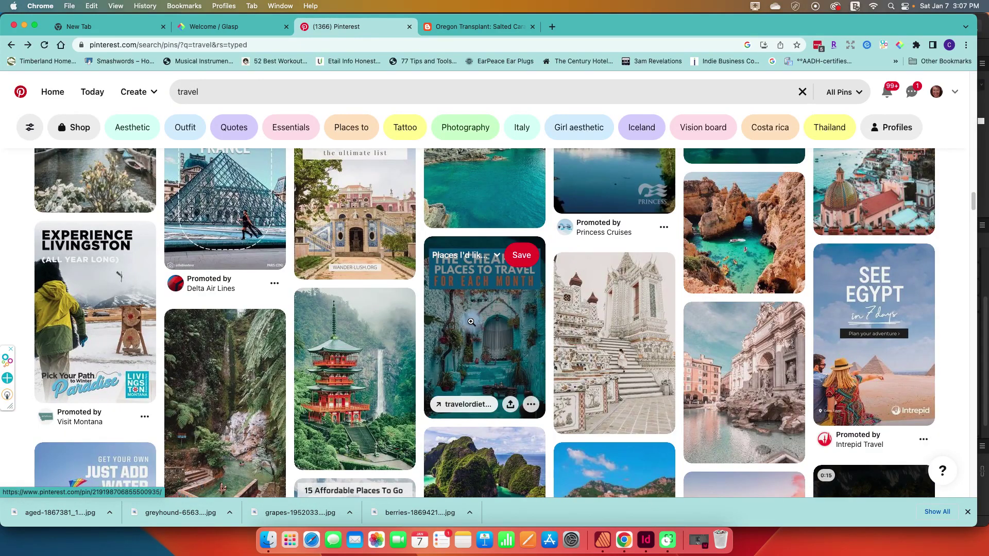
{"action": "scroll", "coordinate": [470, 322], "scroll_direction": "down", "scroll_amount": 20}
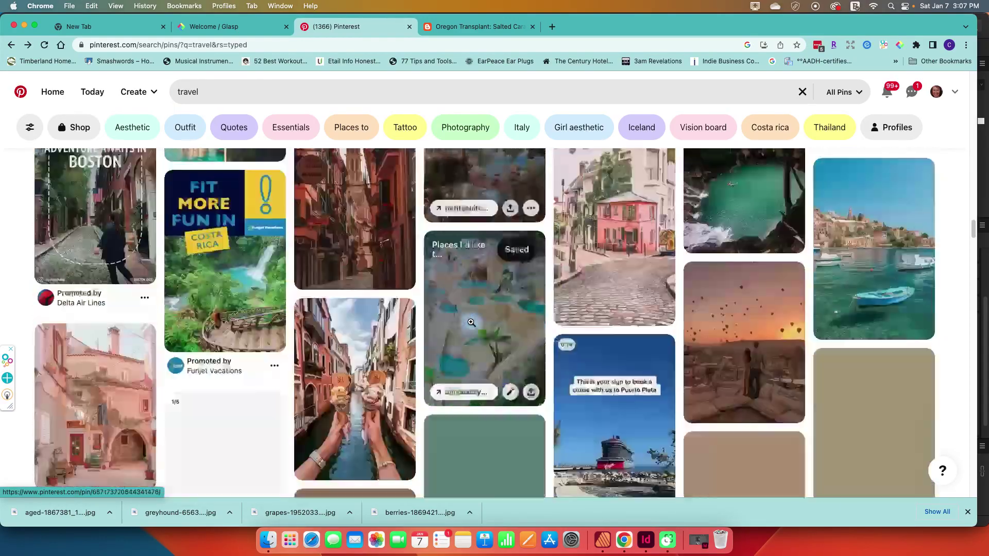
{"action": "scroll", "coordinate": [470, 322], "scroll_direction": "down", "scroll_amount": 10}
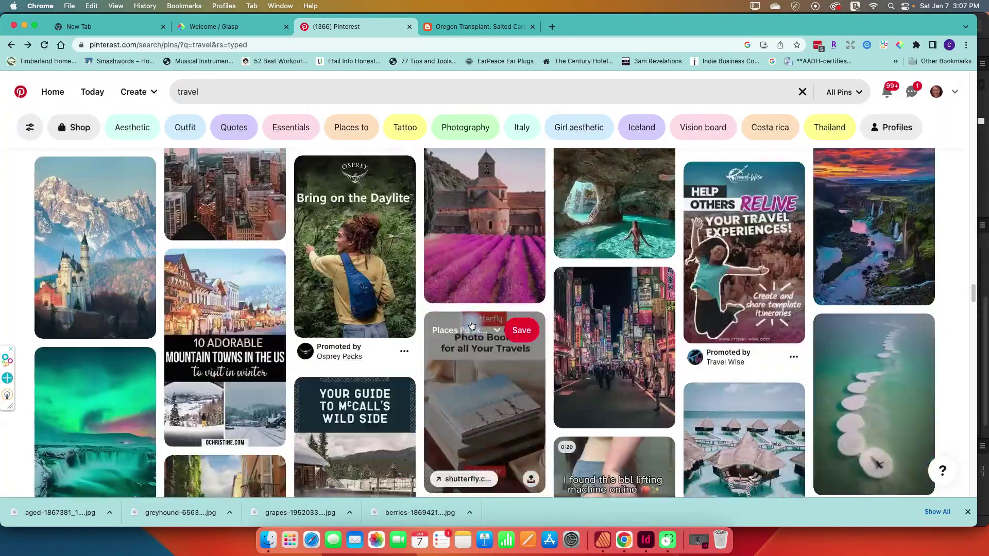
{"action": "scroll", "coordinate": [471, 326], "scroll_direction": "down", "scroll_amount": 5}
{"action": "key", "text": "super+Tab"}
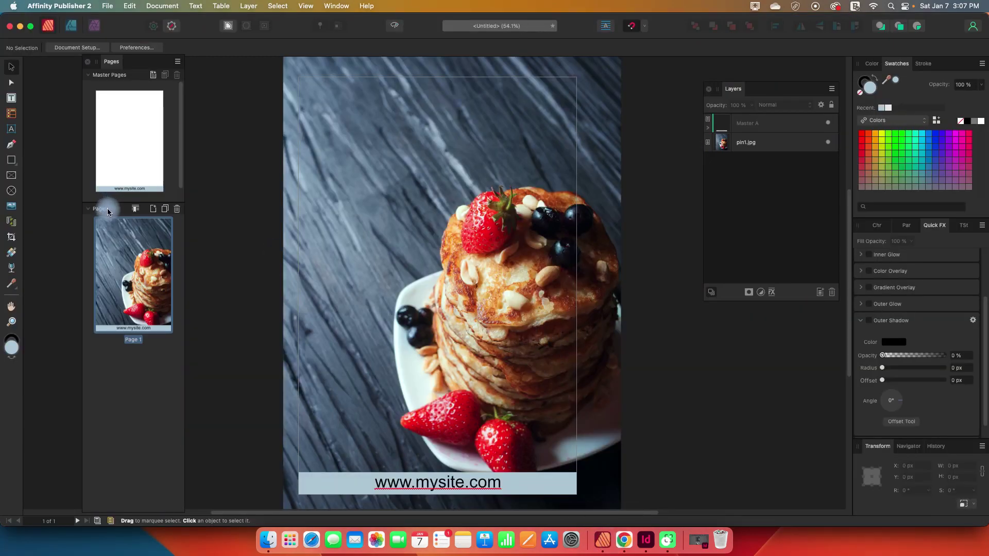
- Add a '9' and a two-line 'Breakfast Ideas' artistic text near the page's top left
{"action": "left_click", "coordinate": [12, 130]}
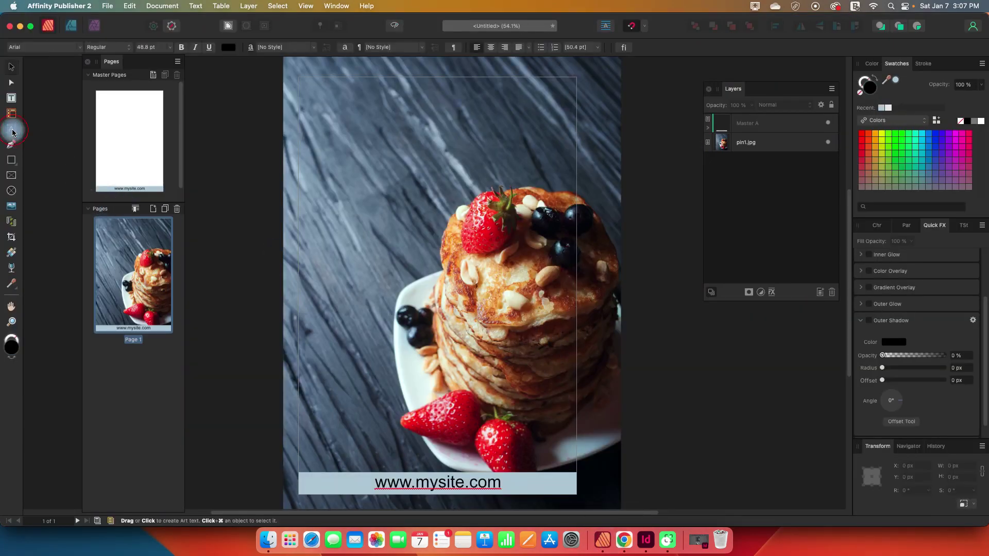
{"action": "left_click_drag", "start_coordinate": [315, 91], "coordinate": [385, 182]}
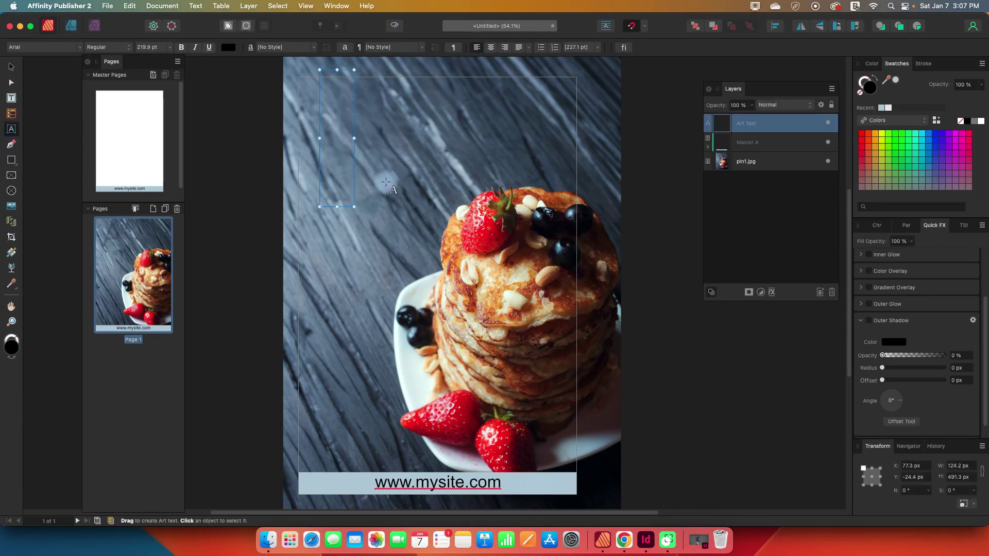
{"action": "type", "text": "9"}
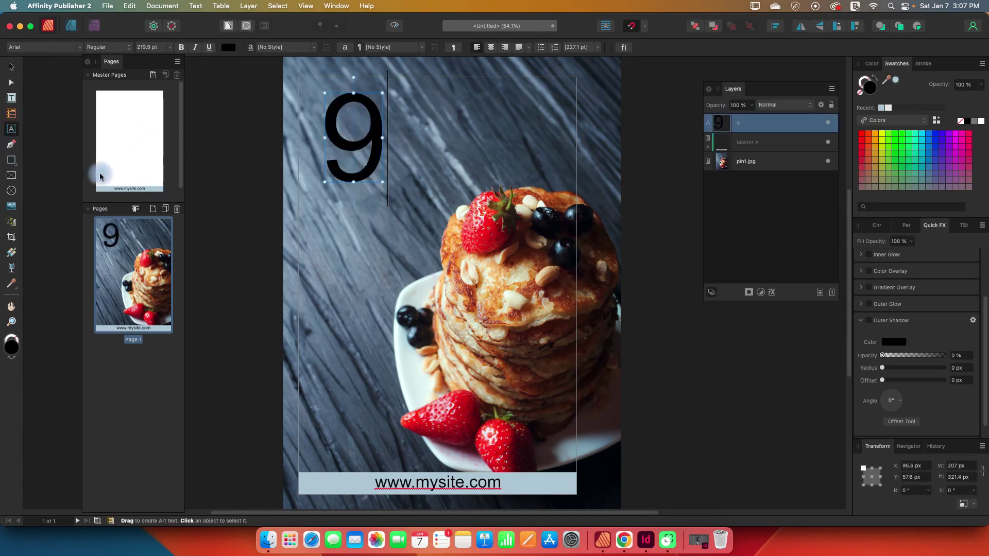
{"action": "left_click", "coordinate": [332, 218]}
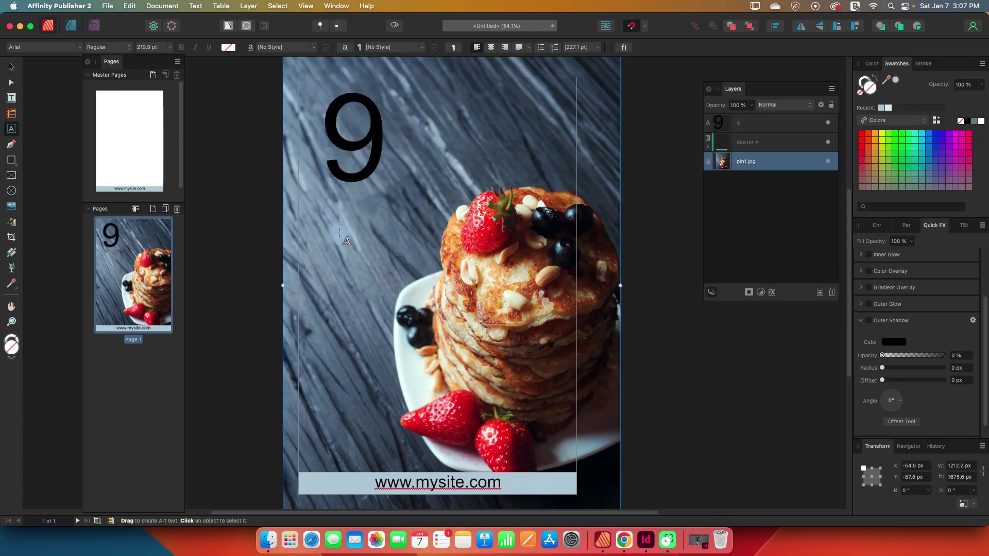
{"action": "left_click_drag", "start_coordinate": [332, 218], "coordinate": [359, 247]}
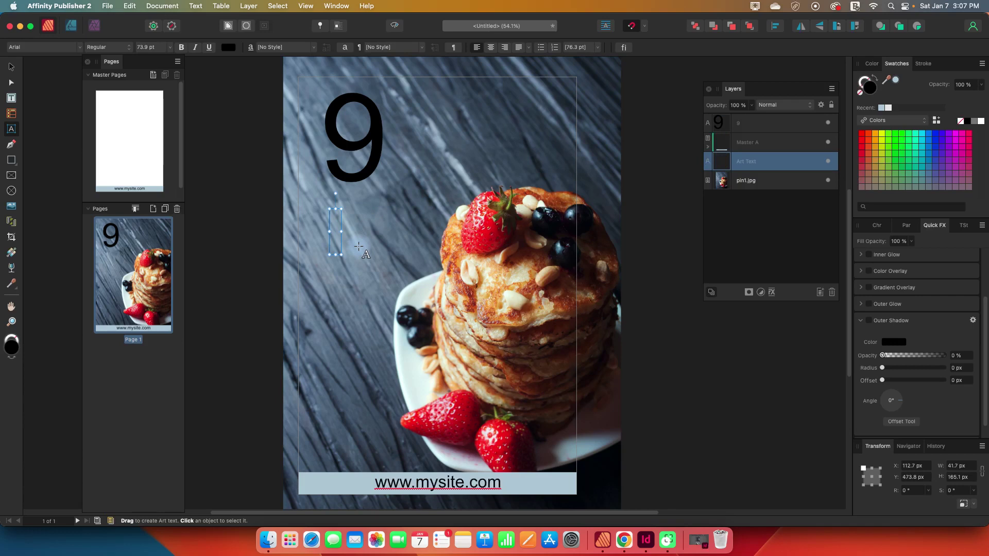
{"action": "type", "text": "Breakf"}
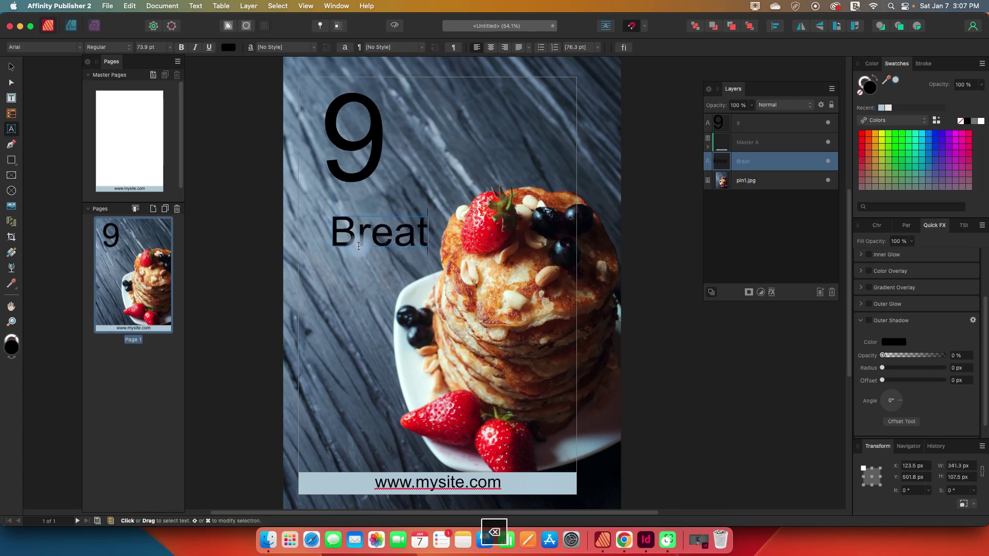
{"action": "type", "text": "ast"}
{"action": "key", "text": "Return"}
{"action": "type", "text": "IDeas"}
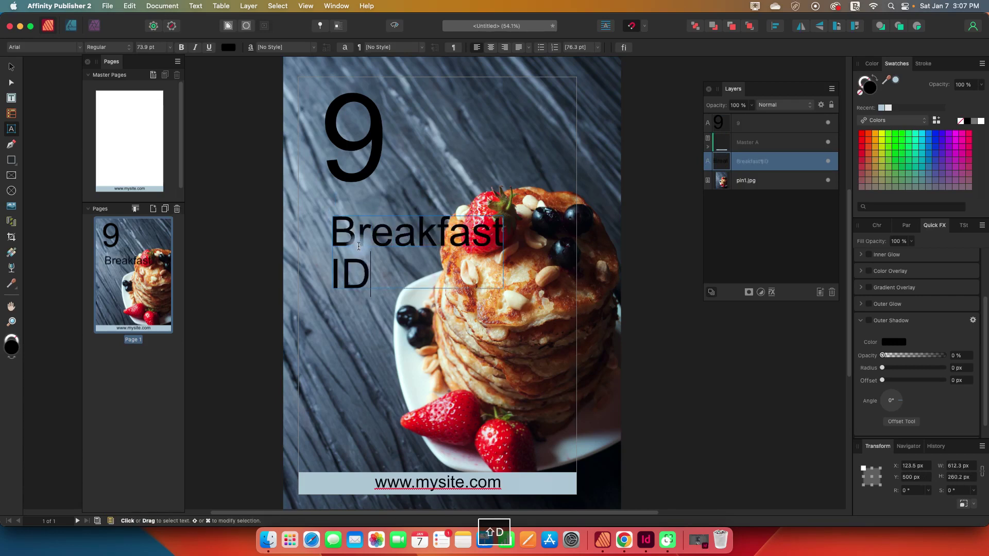
{"action": "key", "text": "BackSpace"}
{"action": "key", "text": "BackSpace"}
{"action": "key", "text": "BackSpace"}
{"action": "key", "text": "BackSpace"}
{"action": "type", "text": "deas"}
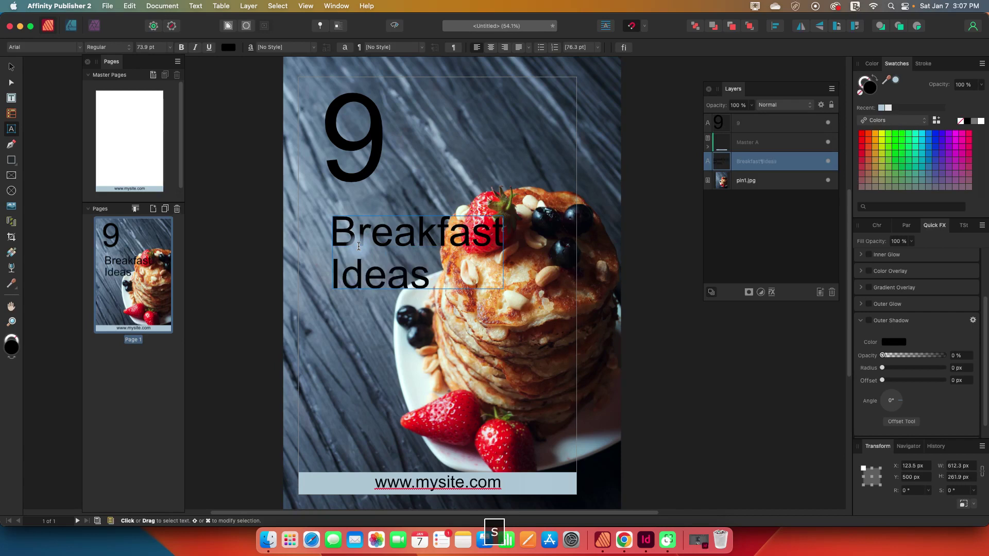
- Enlarge the 9 to about 280 pt in white; make Breakfast Ideas light blue
{"action": "left_click", "coordinate": [11, 66]}
{"action": "left_click", "coordinate": [371, 167]}
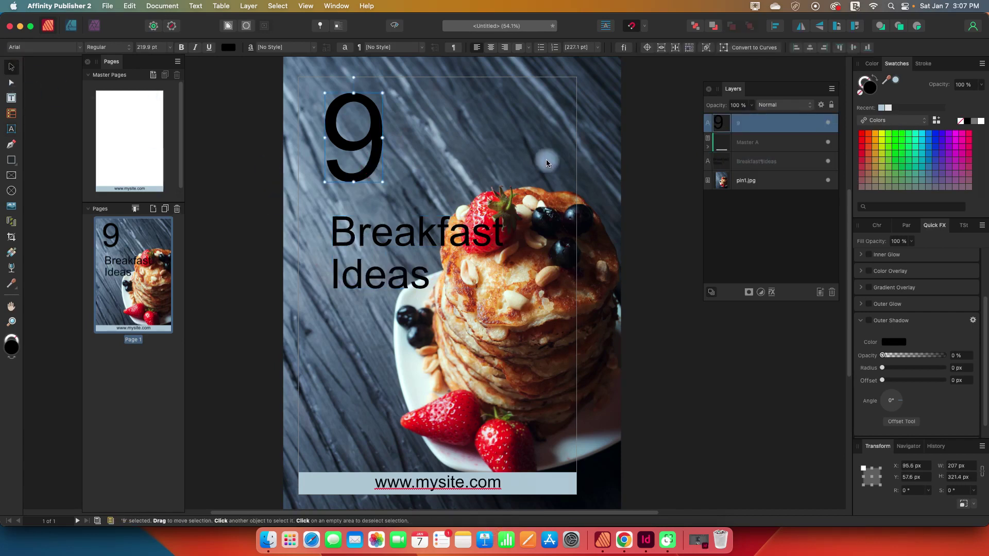
{"action": "left_click_drag", "start_coordinate": [382, 181], "coordinate": [398, 207]}
{"action": "mouse_move", "coordinate": [896, 63]}
{"action": "left_mouse_down"}
{"action": "mouse_move", "coordinate": [788, 215]}
{"action": "mouse_move", "coordinate": [654, 310]}
{"action": "mouse_move", "coordinate": [672, 318]}
{"action": "left_mouse_up"}
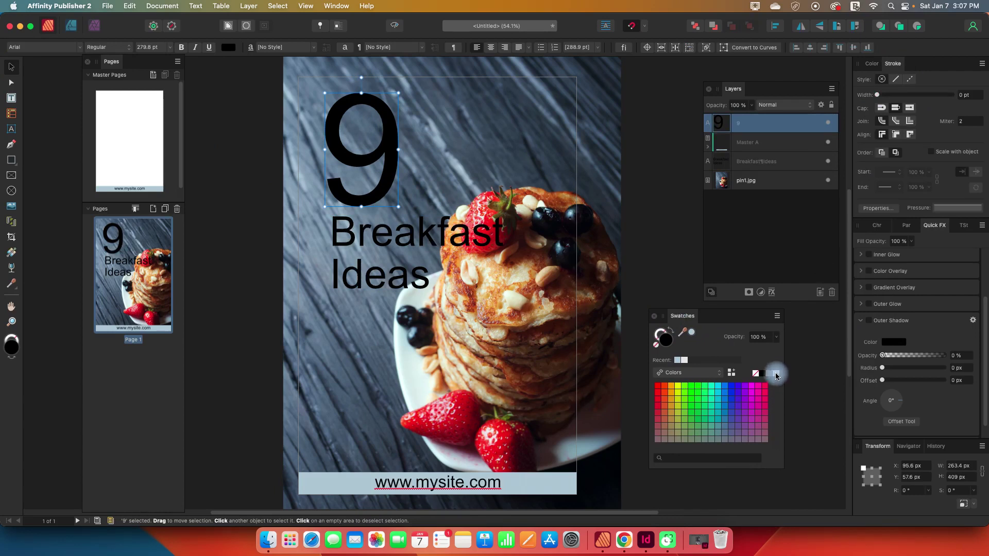
{"action": "left_click", "coordinate": [775, 373]}
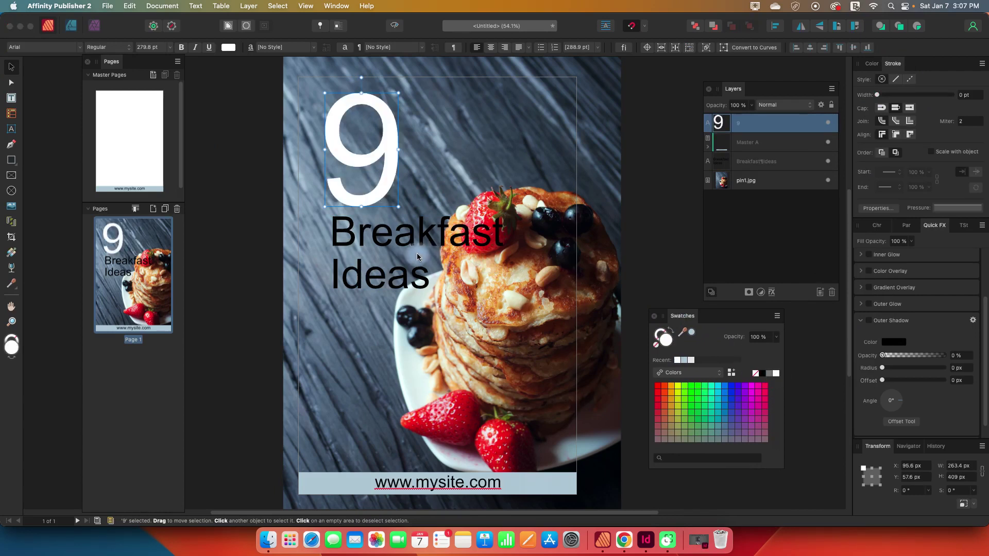
{"action": "left_click", "coordinate": [381, 248]}
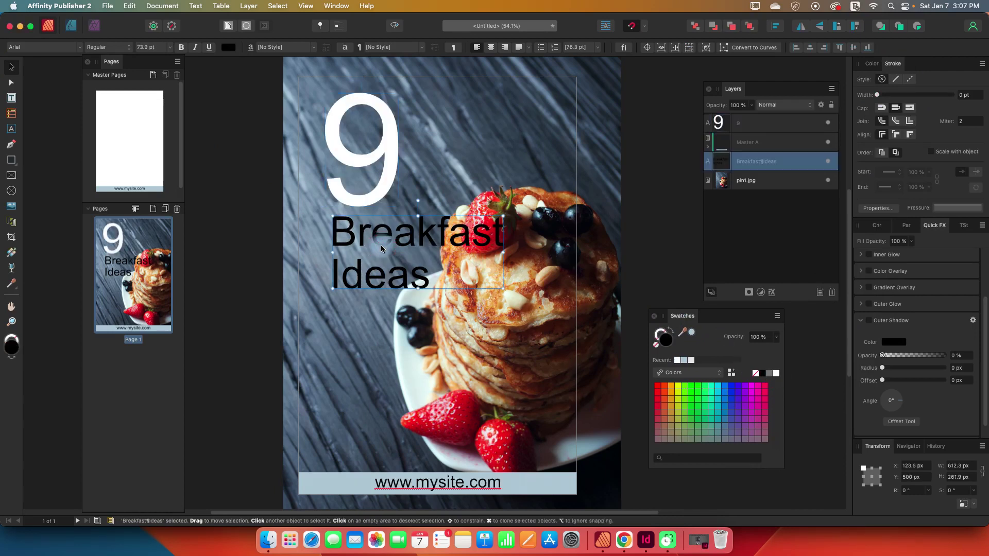
{"action": "left_click", "coordinate": [683, 362]}
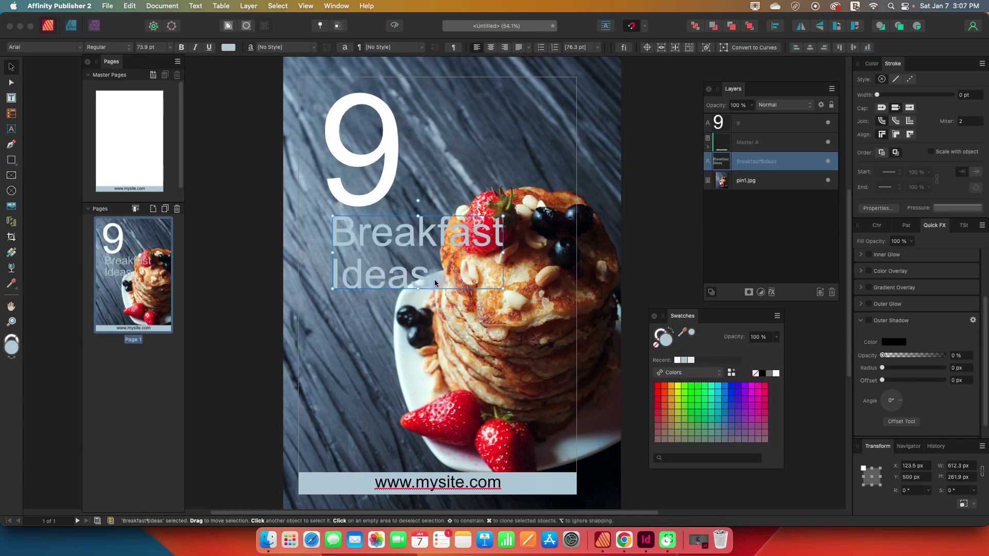
{"action": "left_click_drag", "start_coordinate": [416, 279], "coordinate": [414, 285]}
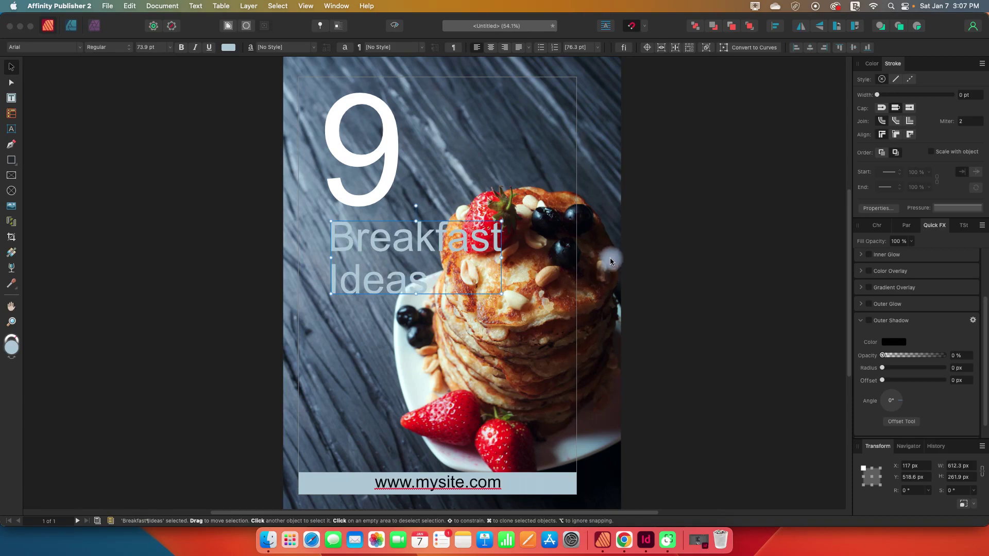
- Give the 9 a black stroke and adjust its width in the Stroke panel
{"action": "left_click", "coordinate": [381, 131]}
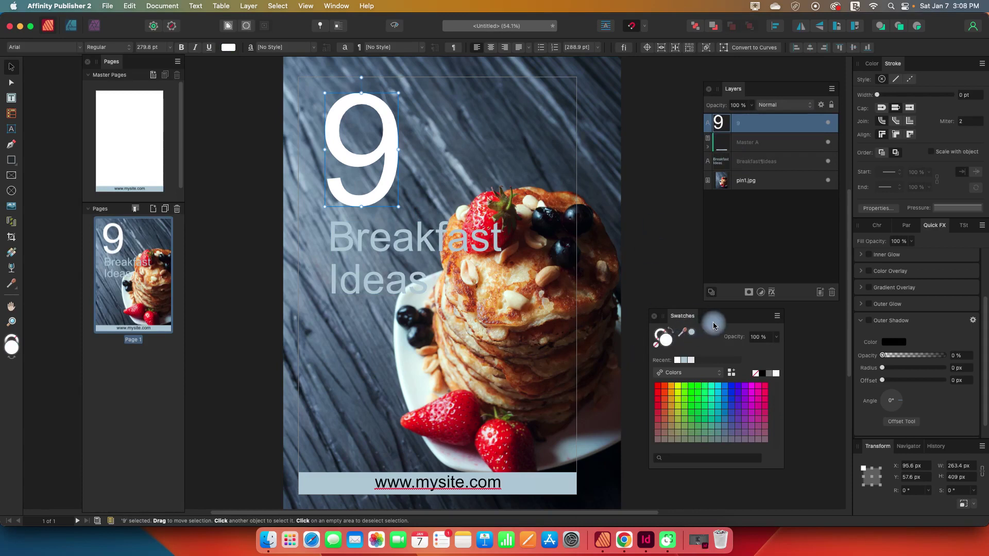
{"action": "left_click_drag", "start_coordinate": [677, 315], "coordinate": [651, 141]}
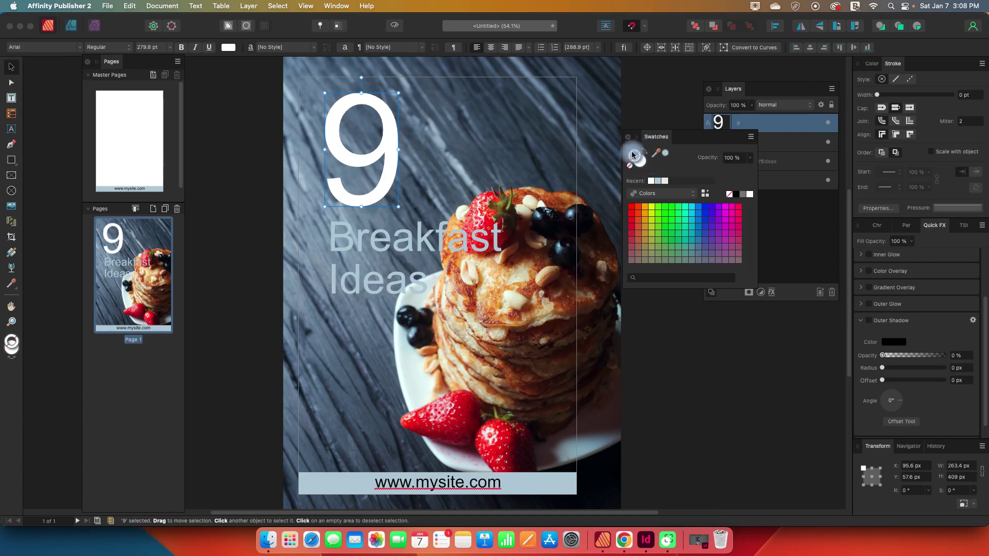
{"action": "left_click", "coordinate": [736, 195]}
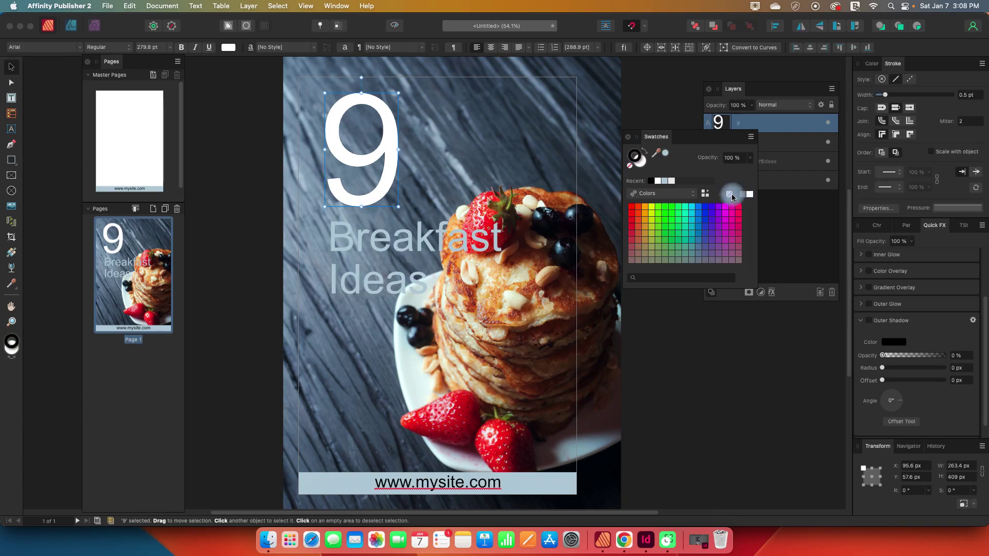
{"action": "mouse_move", "coordinate": [893, 63]}
{"action": "left_mouse_down"}
{"action": "mouse_move", "coordinate": [737, 272]}
{"action": "mouse_move", "coordinate": [653, 303]}
{"action": "left_mouse_up"}
{"action": "mouse_move", "coordinate": [665, 342]}
{"action": "left_mouse_down"}
{"action": "mouse_move", "coordinate": [682, 339]}
{"action": "mouse_move", "coordinate": [657, 343]}
{"action": "left_mouse_up"}
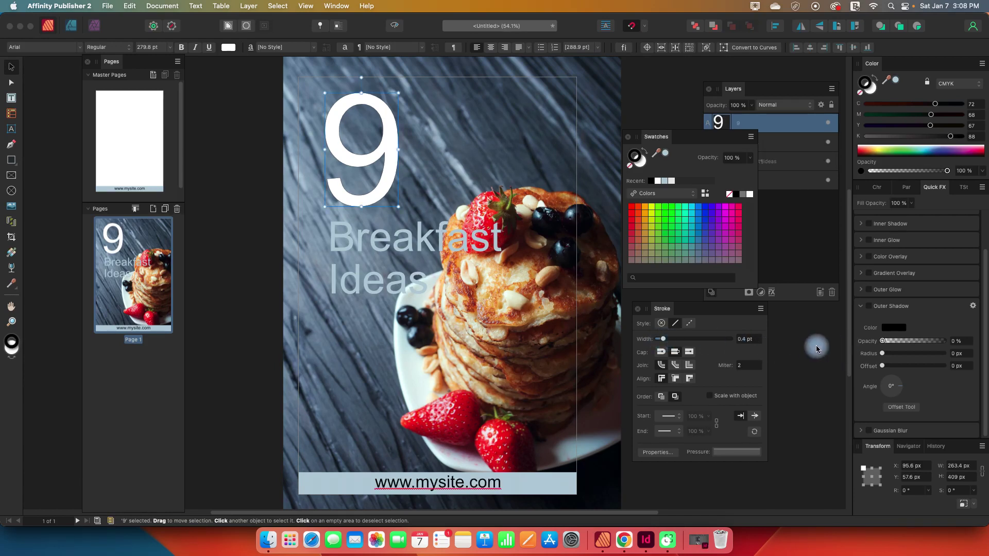
{"action": "left_click", "coordinate": [786, 348]}
- Re-dock the Stroke panel and reapply the 9's black outline
{"action": "mouse_move", "coordinate": [661, 309]}
{"action": "left_mouse_down"}
{"action": "mouse_move", "coordinate": [817, 199]}
{"action": "mouse_move", "coordinate": [889, 71]}
{"action": "left_mouse_up"}
{"action": "left_click", "coordinate": [772, 123]}
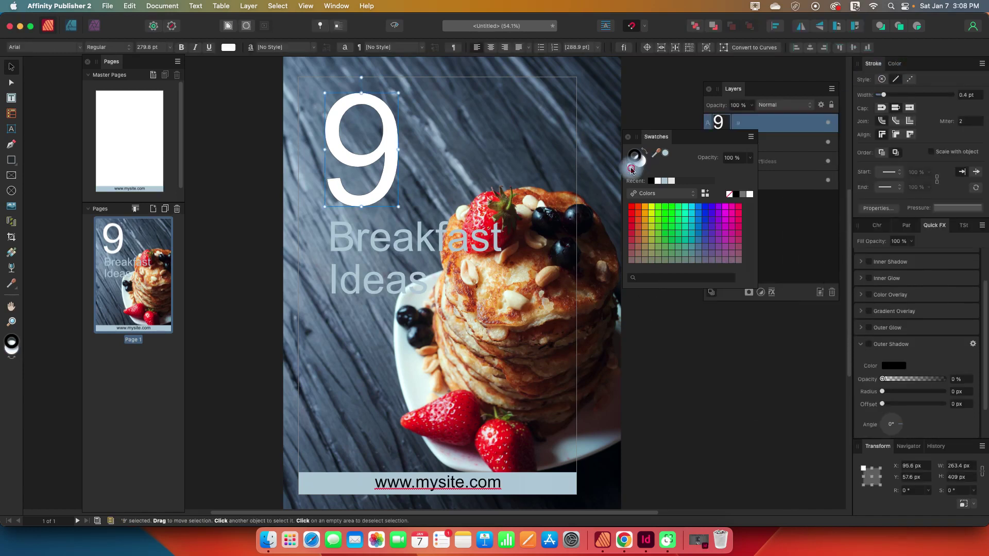
{"action": "left_click", "coordinate": [631, 169]}
{"action": "left_click", "coordinate": [651, 180]}
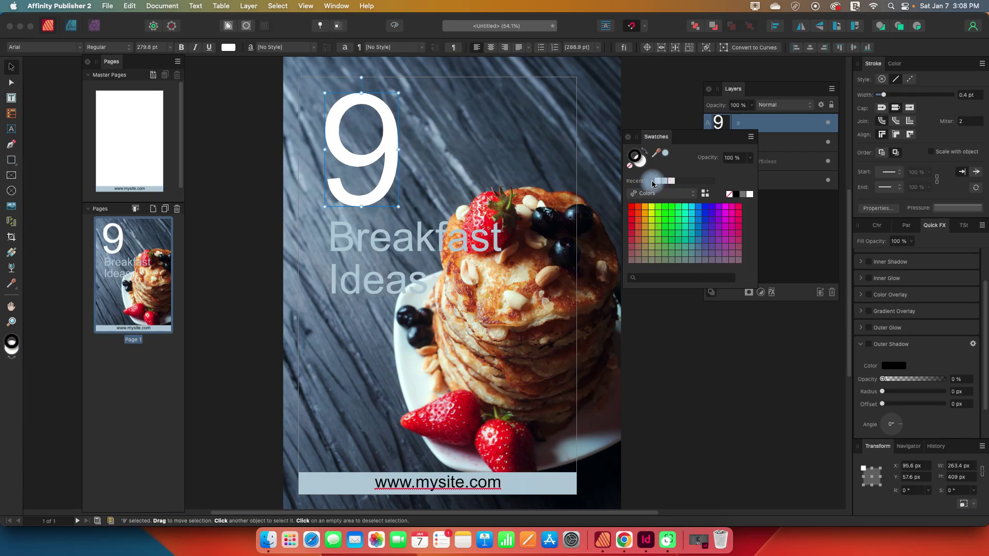
{"action": "left_click", "coordinate": [614, 338]}
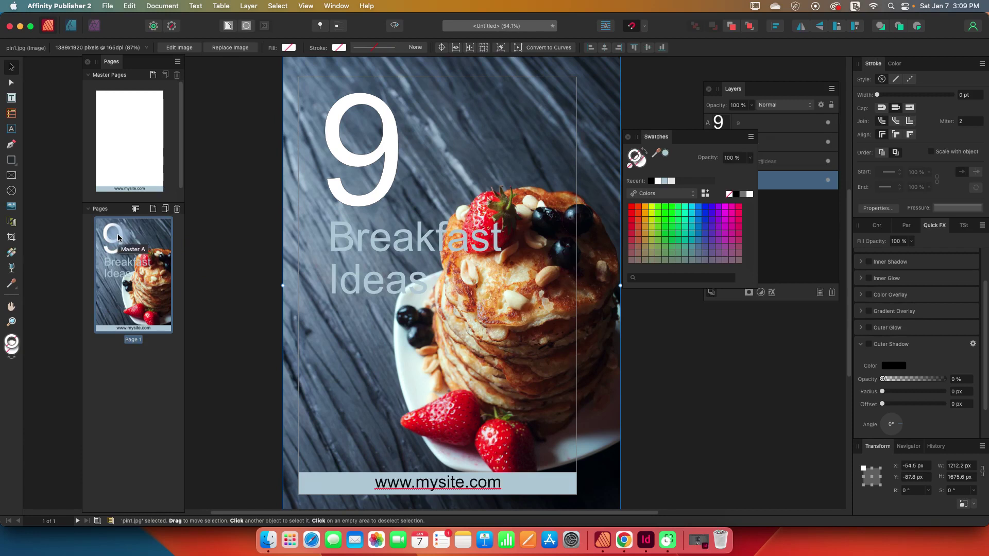
- Select the Breakfast Ideas text and enable Outer Shadow in a floating Quick FX panel
{"action": "left_click", "coordinate": [137, 239]}
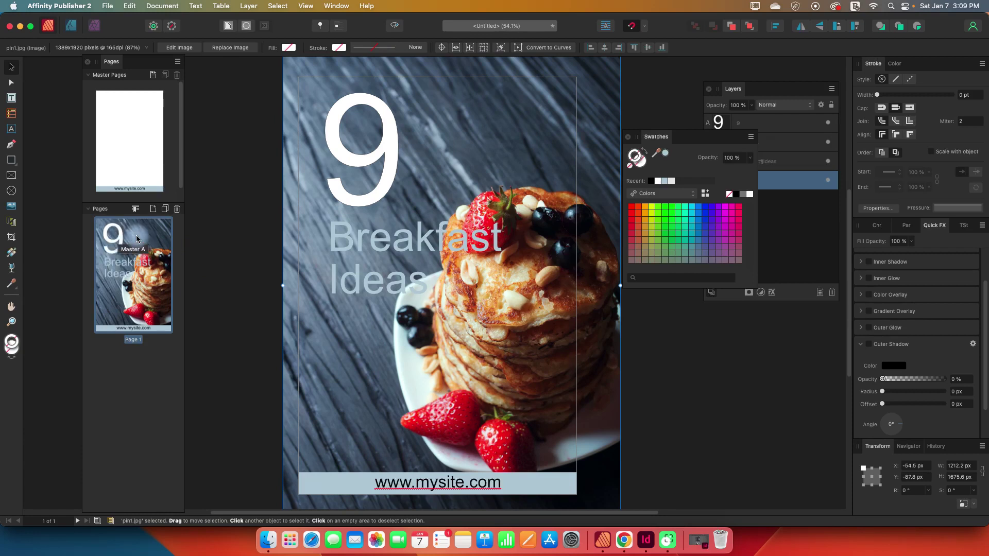
{"action": "left_click", "coordinate": [430, 250]}
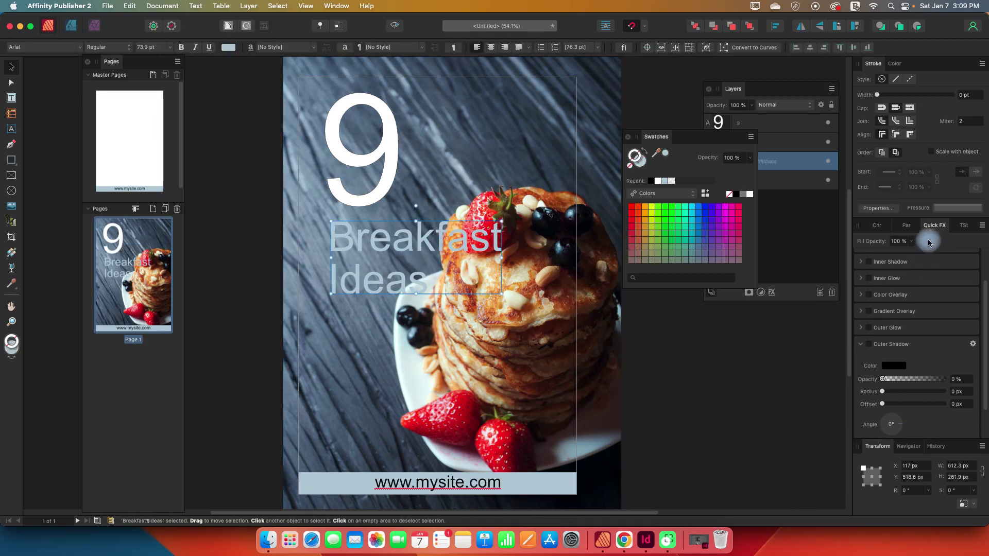
{"action": "left_click_drag", "start_coordinate": [934, 227], "coordinate": [652, 284]}
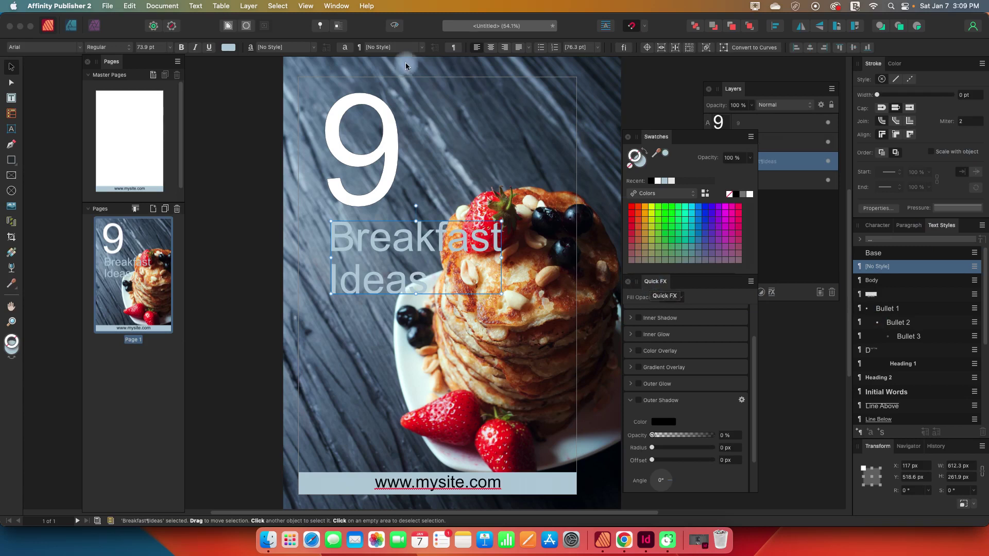
{"action": "left_click", "coordinate": [337, 6]}
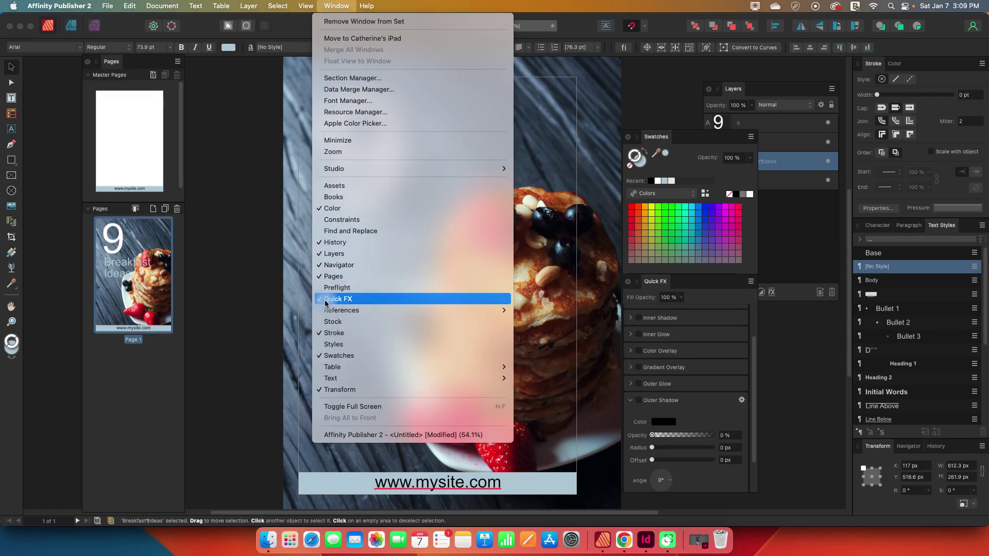
{"action": "left_click", "coordinate": [790, 347]}
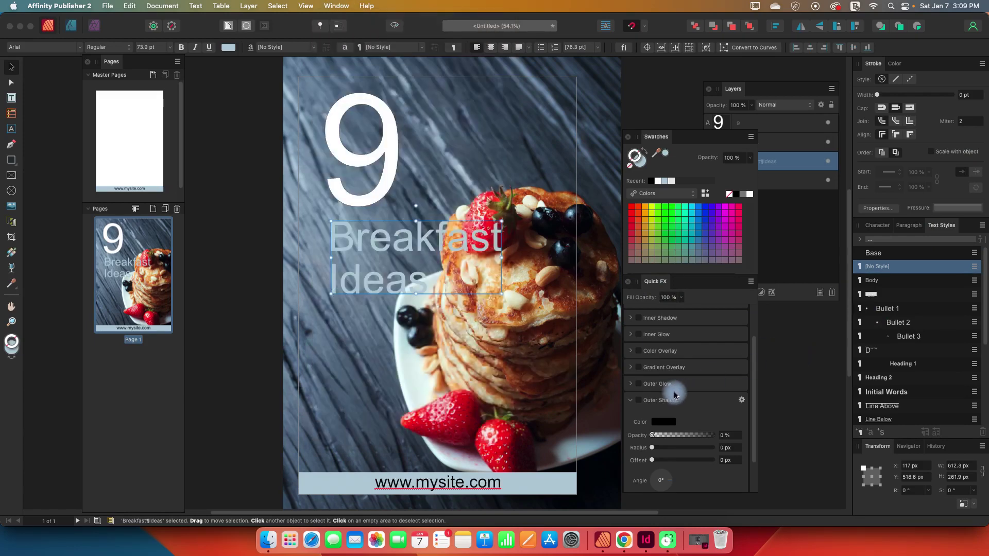
{"action": "left_click", "coordinate": [639, 402]}
{"action": "scroll", "coordinate": [688, 380], "scroll_direction": "down", "scroll_amount": 1}
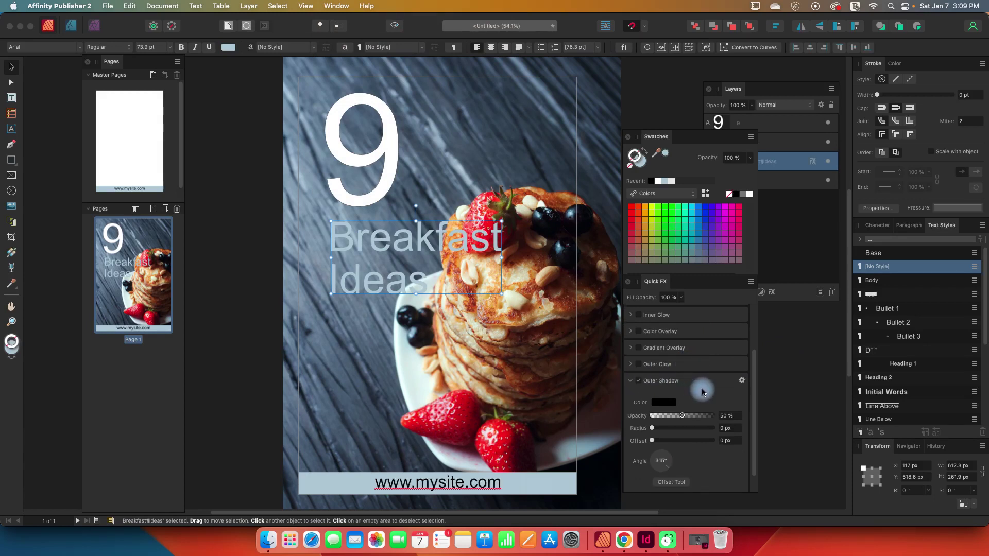
{"action": "scroll", "coordinate": [701, 388], "scroll_direction": "down", "scroll_amount": 1}
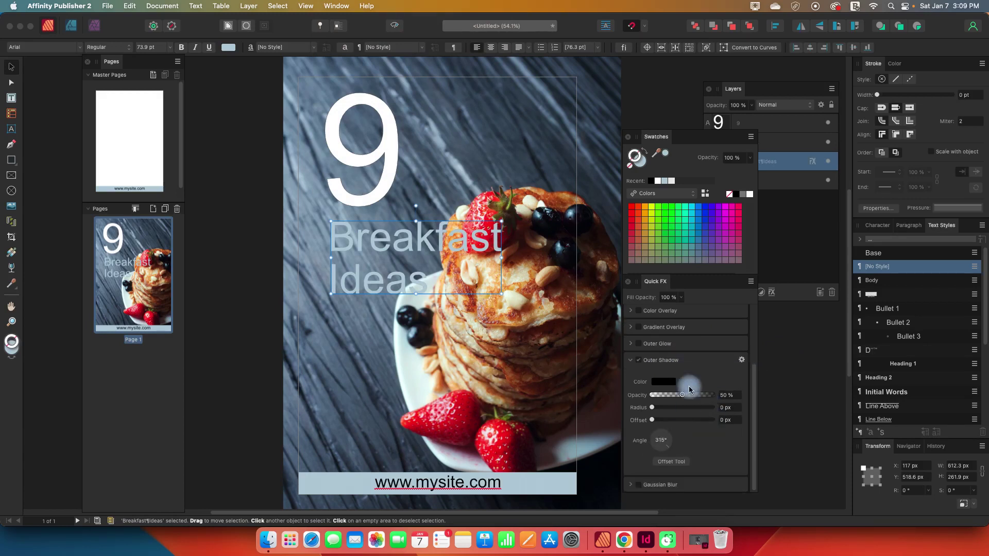
- Open the Layer Effects settings for the text's Outer Shadow, keeping it enabled
{"action": "left_click", "coordinate": [742, 361]}
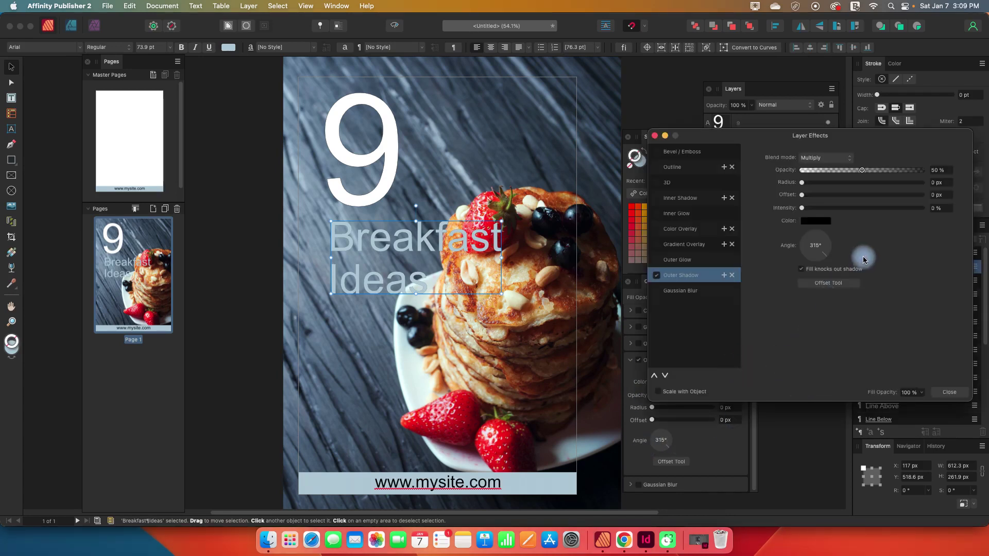
{"action": "left_click", "coordinate": [694, 281]}
{"action": "left_click", "coordinate": [657, 277]}
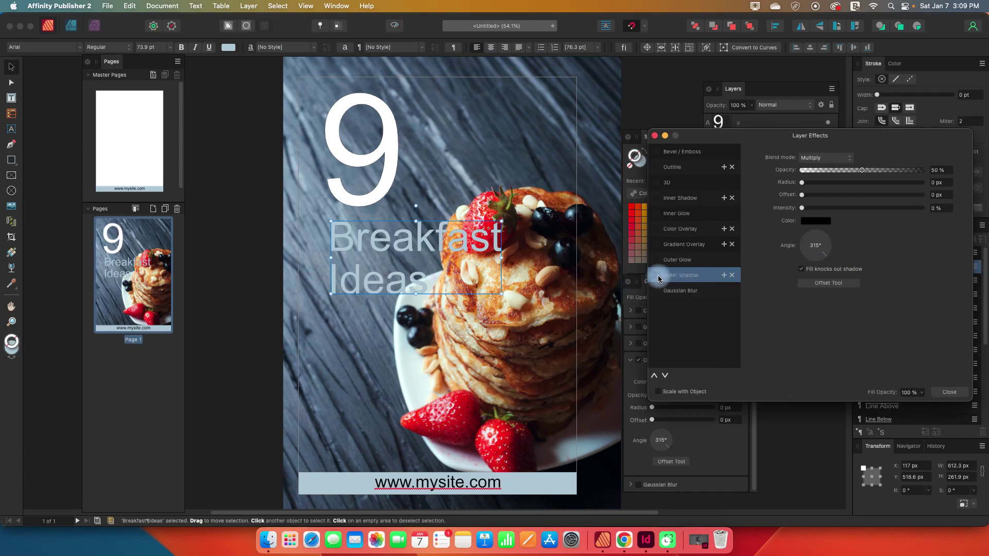
{"action": "left_click", "coordinate": [685, 278]}
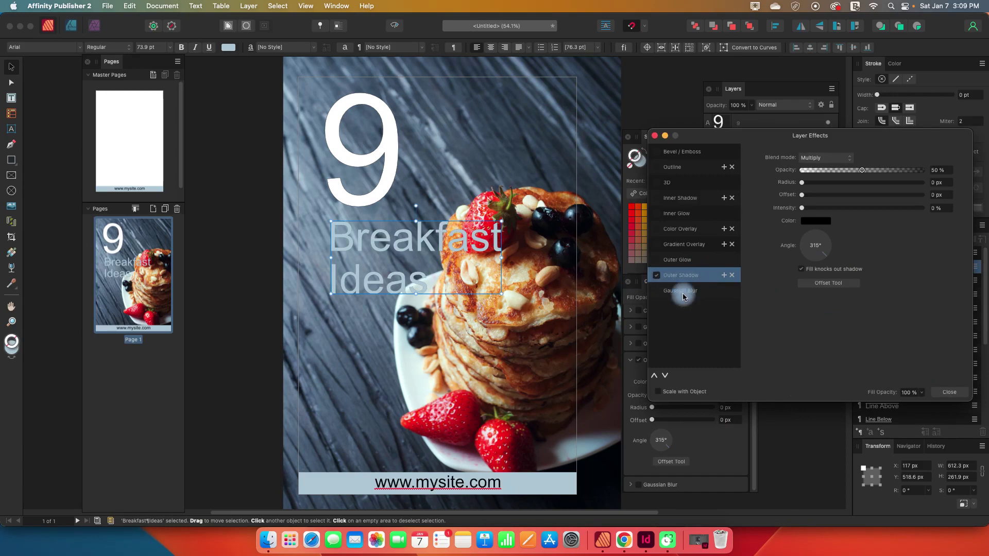
{"action": "left_click", "coordinate": [685, 290]}
{"action": "left_click", "coordinate": [685, 275]}
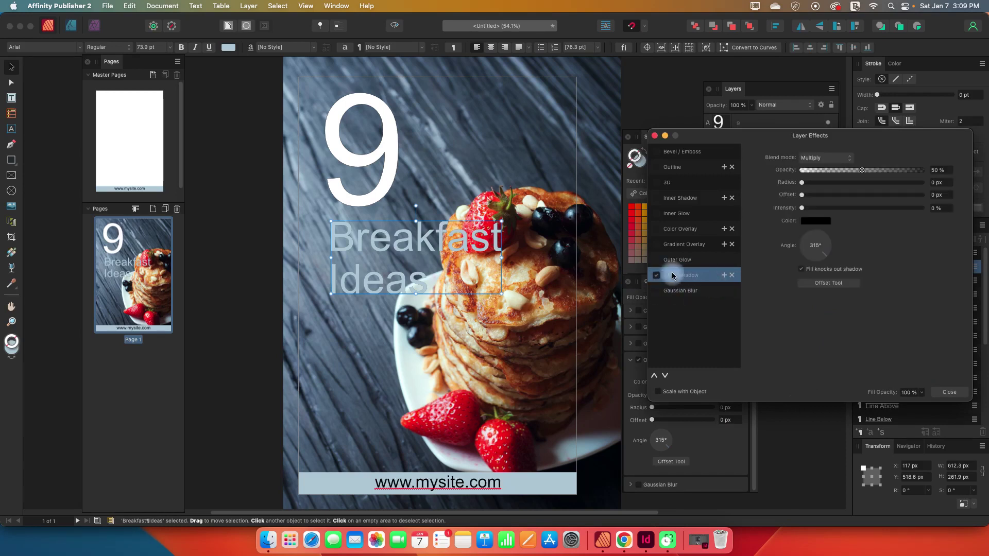
{"action": "left_click", "coordinate": [687, 278]}
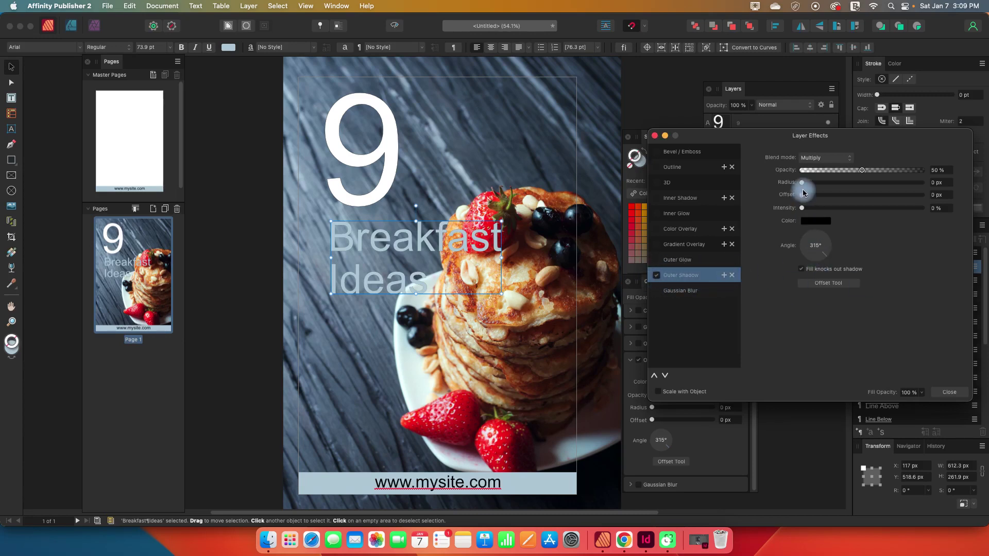
- Set the shadow to 6.5 px radius, 7.2 px offset and 17% intensity, then deselect
{"action": "left_click_drag", "start_coordinate": [802, 182], "coordinate": [814, 187]}
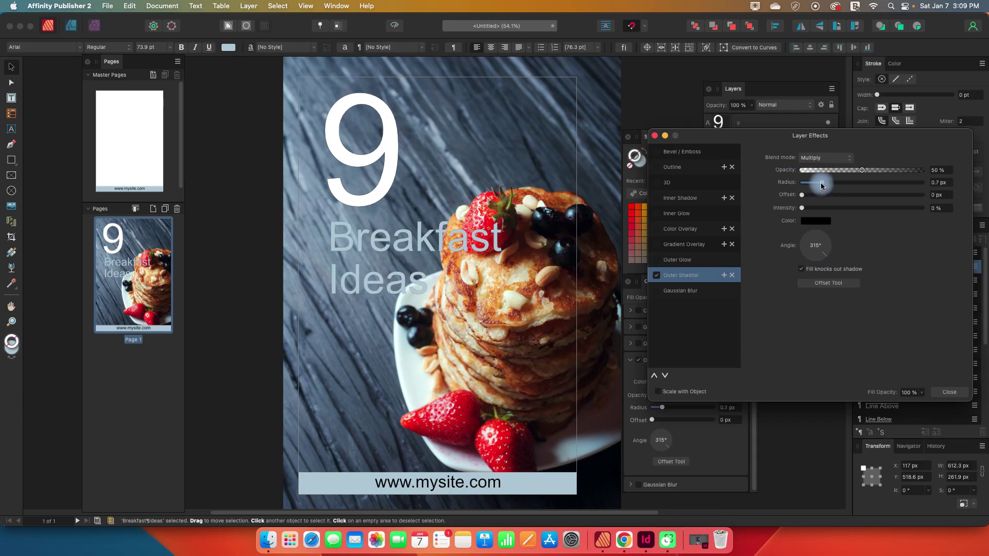
{"action": "left_click", "coordinate": [802, 196]}
{"action": "mouse_move", "coordinate": [825, 195]}
{"action": "left_mouse_down"}
{"action": "mouse_move", "coordinate": [872, 209]}
{"action": "mouse_move", "coordinate": [820, 212]}
{"action": "left_mouse_up"}
{"action": "left_click", "coordinate": [801, 208]}
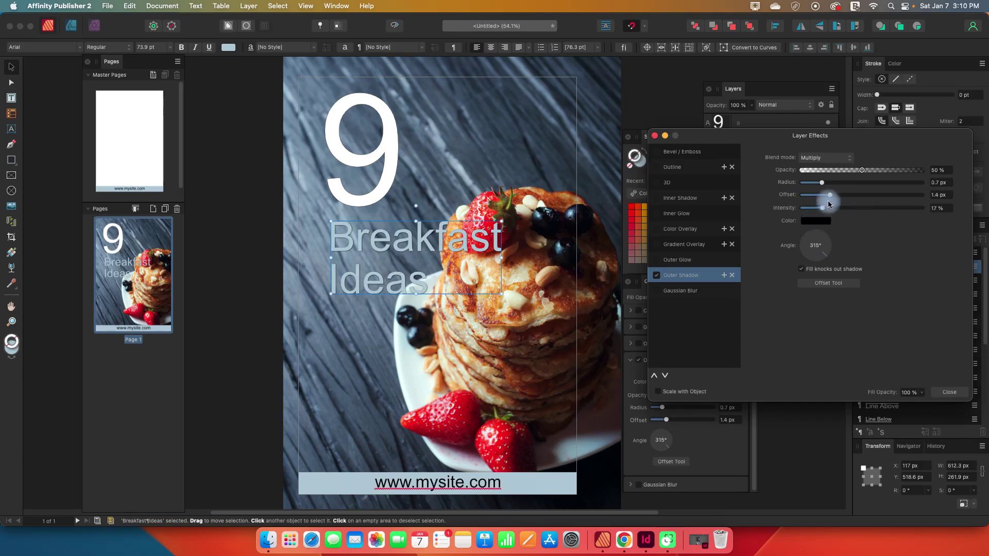
{"action": "left_click_drag", "start_coordinate": [821, 187], "coordinate": [849, 200]}
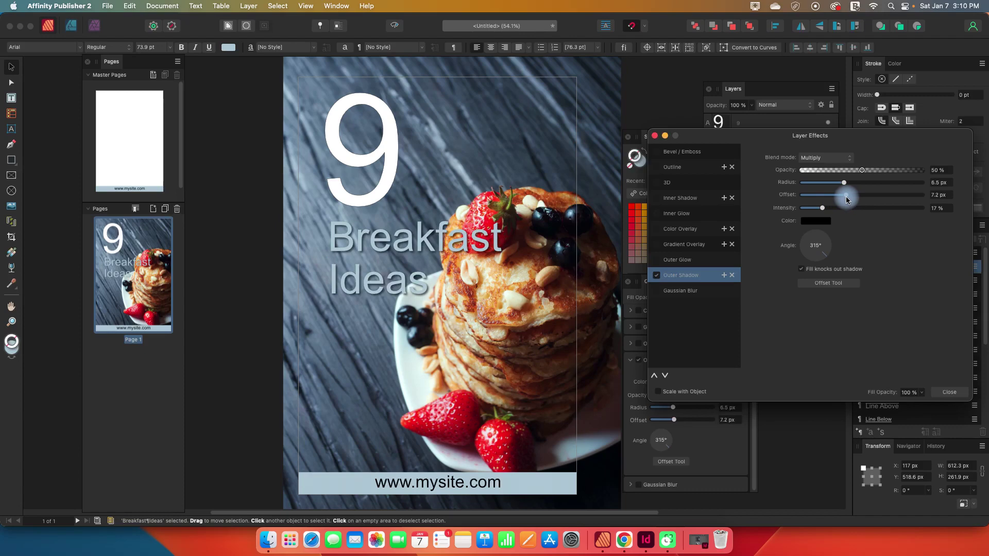
{"action": "left_click_drag", "start_coordinate": [847, 200], "coordinate": [847, 199]}
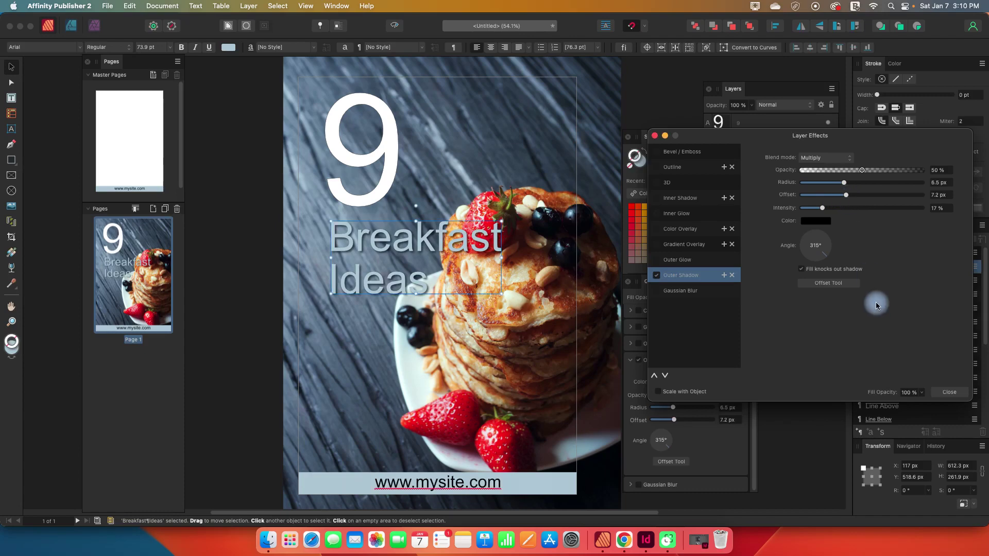
{"action": "left_click", "coordinate": [942, 392]}
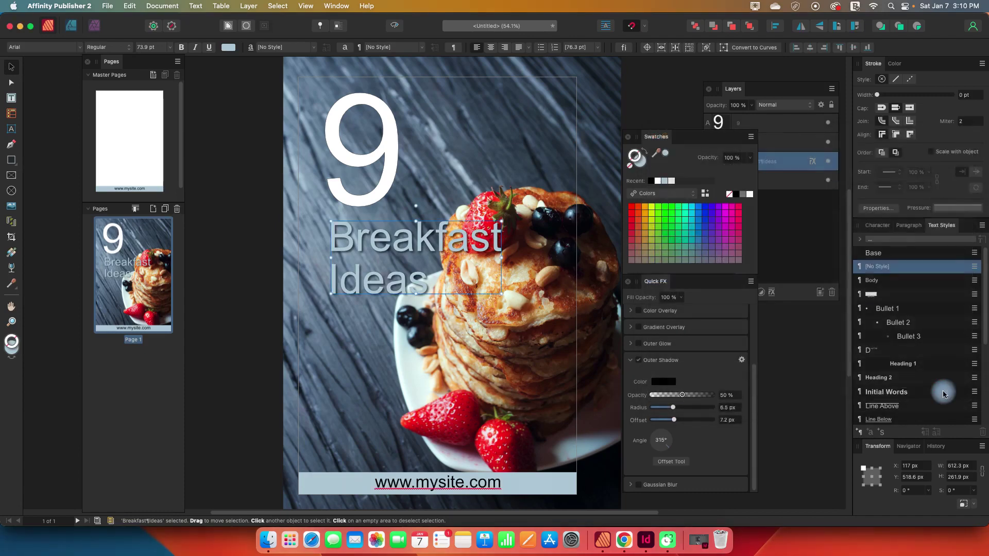
{"action": "left_click", "coordinate": [809, 340]}
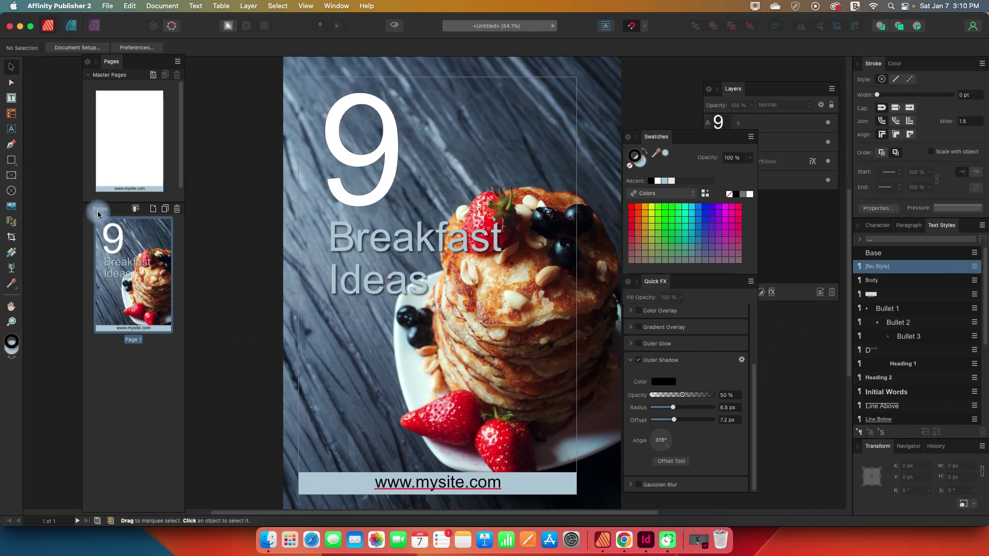
- Insert one page after page 1 using Master A
{"action": "left_click", "coordinate": [153, 211]}
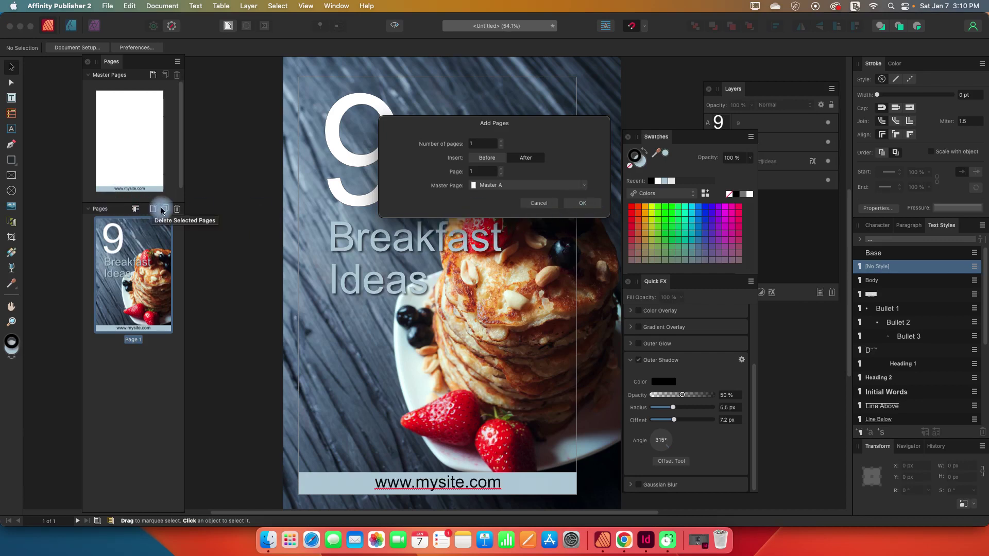
{"action": "left_click", "coordinate": [574, 204]}
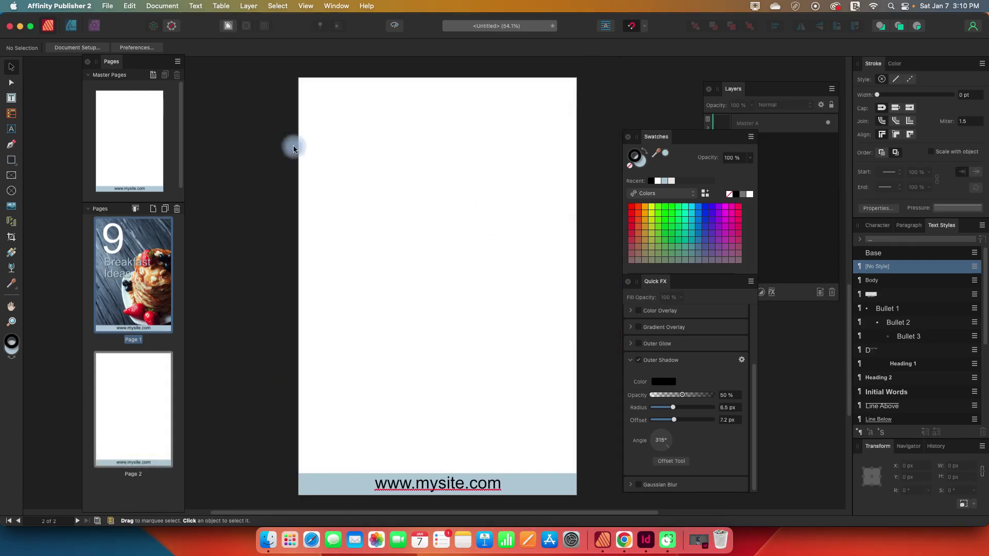
{"action": "left_click", "coordinate": [107, 7]}
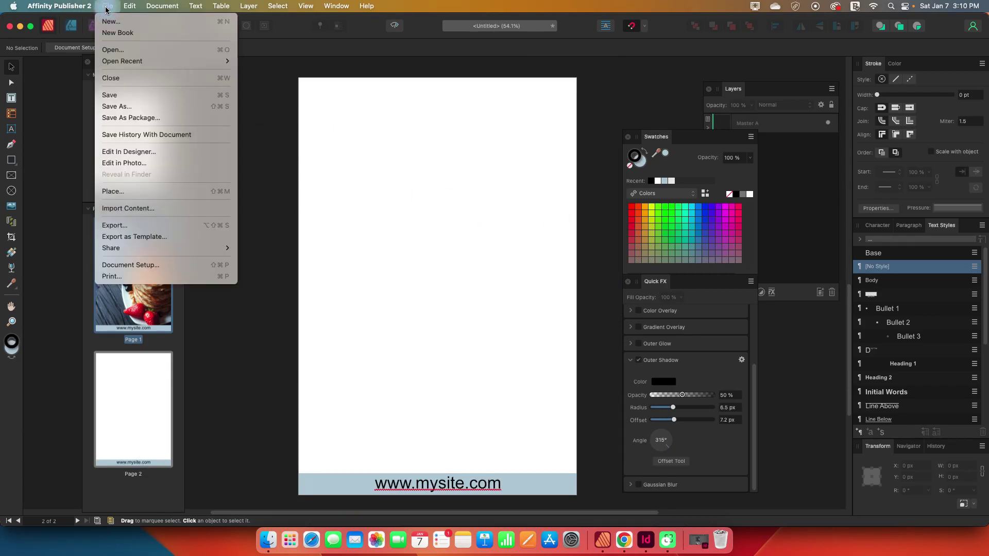
{"action": "left_click", "coordinate": [113, 191]}
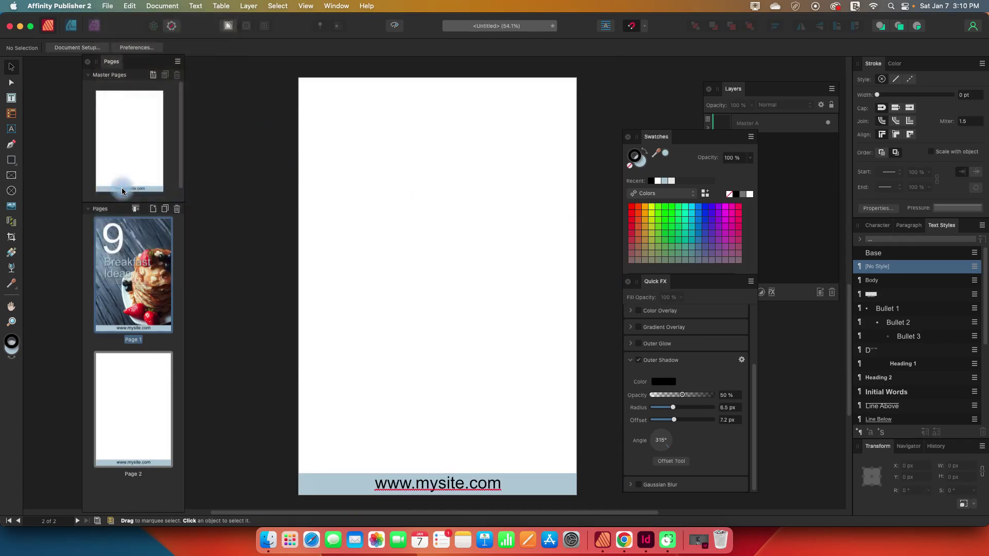
{"action": "left_click", "coordinate": [306, 209]}
{"action": "left_click_drag", "start_coordinate": [663, 138], "coordinate": [877, 64]}
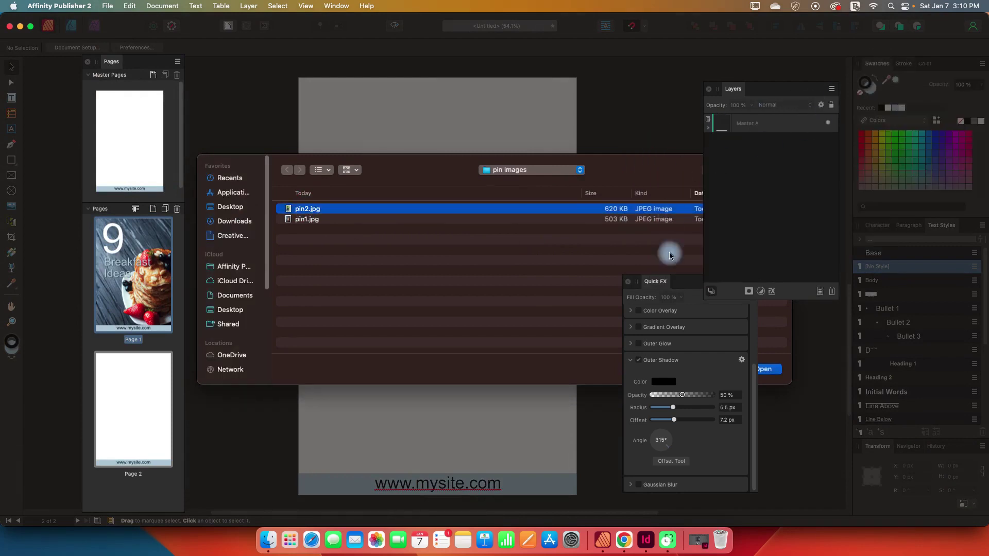
{"action": "left_click_drag", "start_coordinate": [664, 284], "coordinate": [855, 268]}
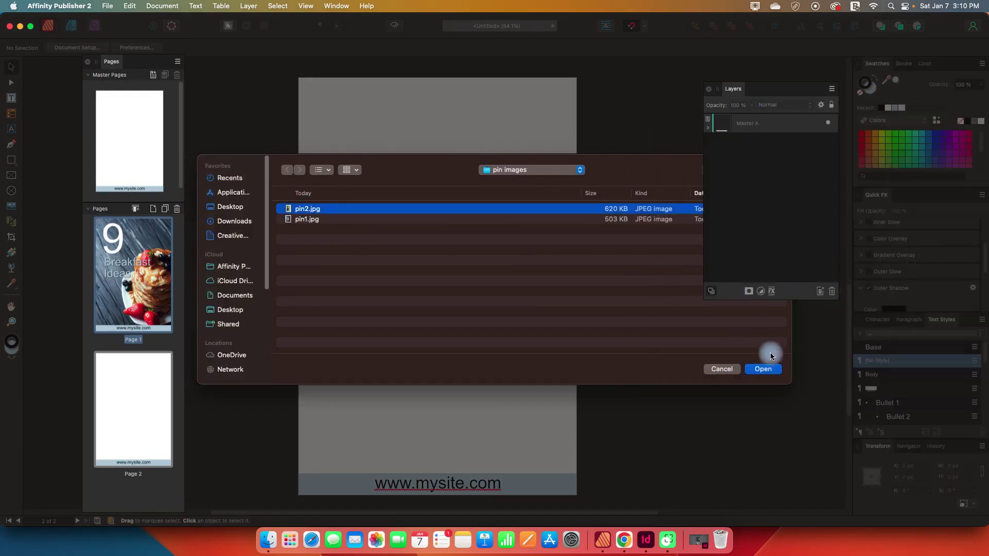
{"action": "left_click", "coordinate": [764, 369]}
{"action": "left_click", "coordinate": [369, 163]}
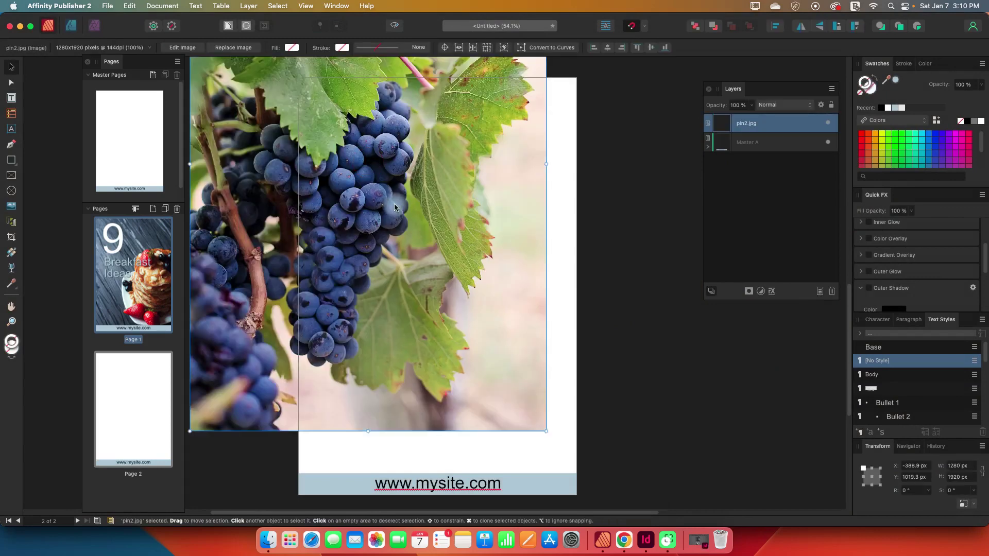
{"action": "left_click_drag", "start_coordinate": [397, 205], "coordinate": [456, 295]}
{"action": "left_click_drag", "start_coordinate": [750, 126], "coordinate": [707, 156]}
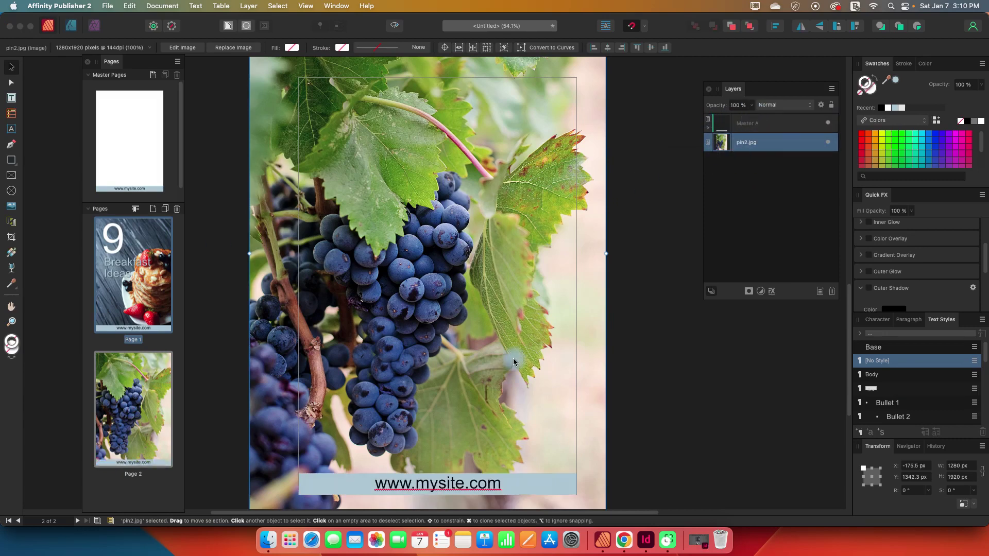
{"action": "left_click", "coordinate": [618, 392]}
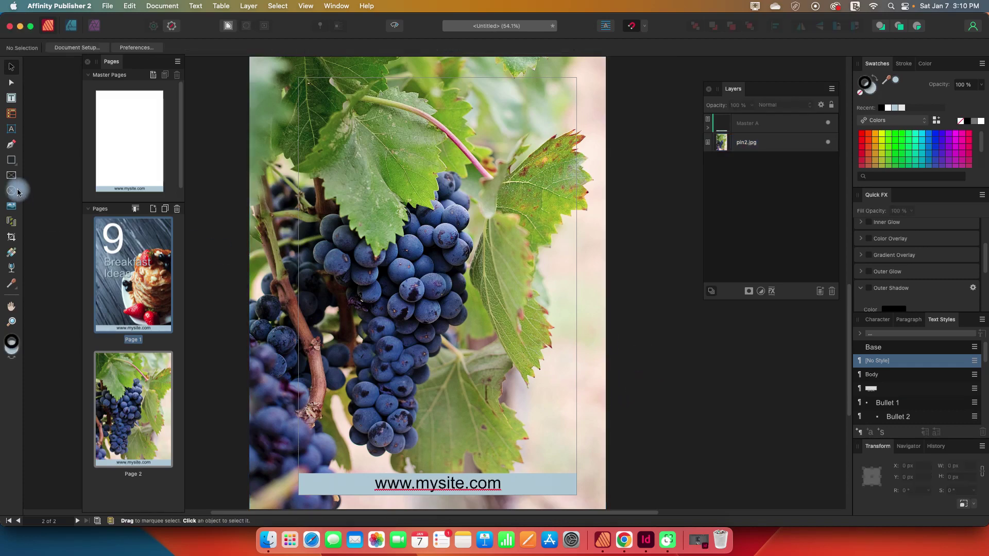
- Draw a near-white box across the top of page 2 at 92% opacity
{"action": "left_click", "coordinate": [12, 160]}
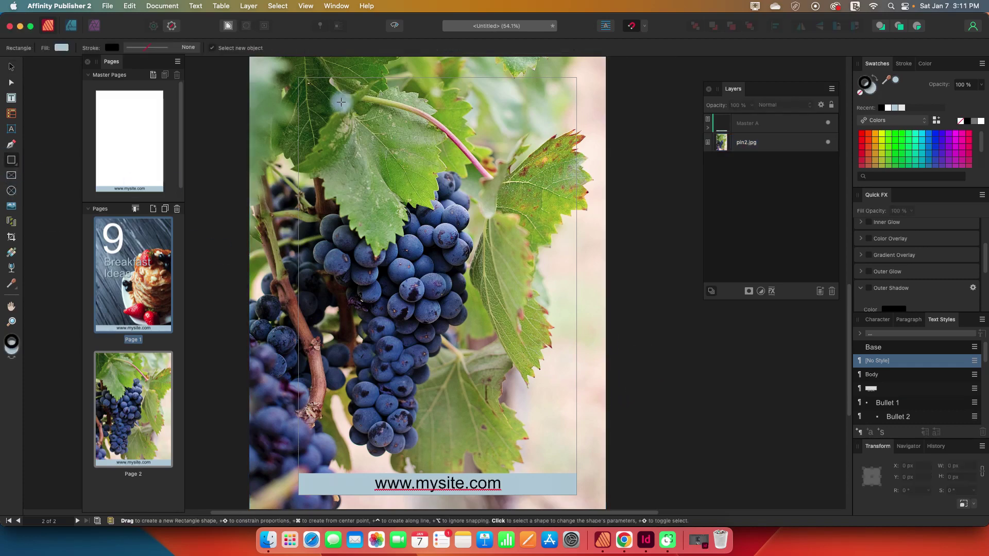
{"action": "mouse_move", "coordinate": [341, 102]}
{"action": "left_mouse_down"}
{"action": "mouse_move", "coordinate": [542, 243]}
{"action": "mouse_move", "coordinate": [531, 243]}
{"action": "left_mouse_up"}
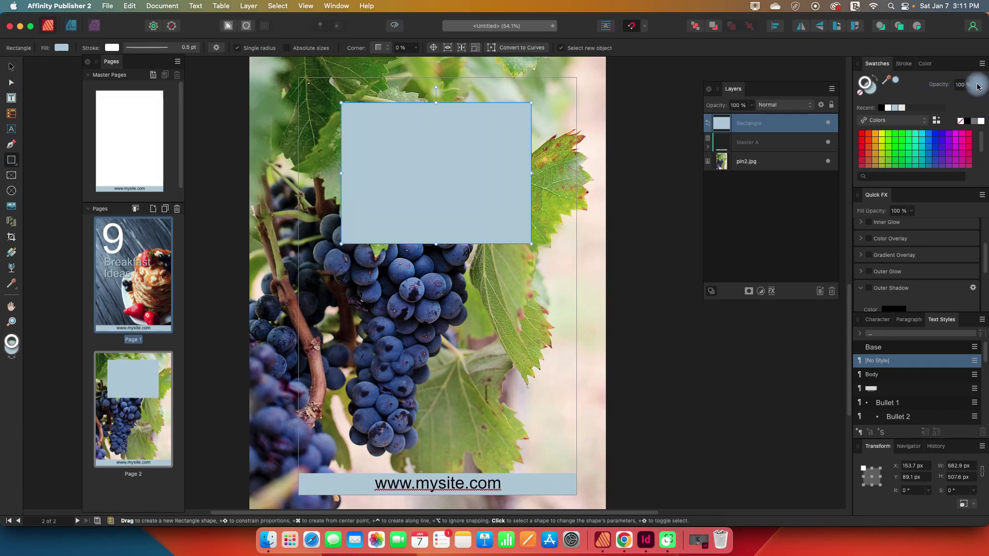
{"action": "left_click", "coordinate": [751, 105]}
{"action": "left_click_drag", "start_coordinate": [755, 117], "coordinate": [740, 119]}
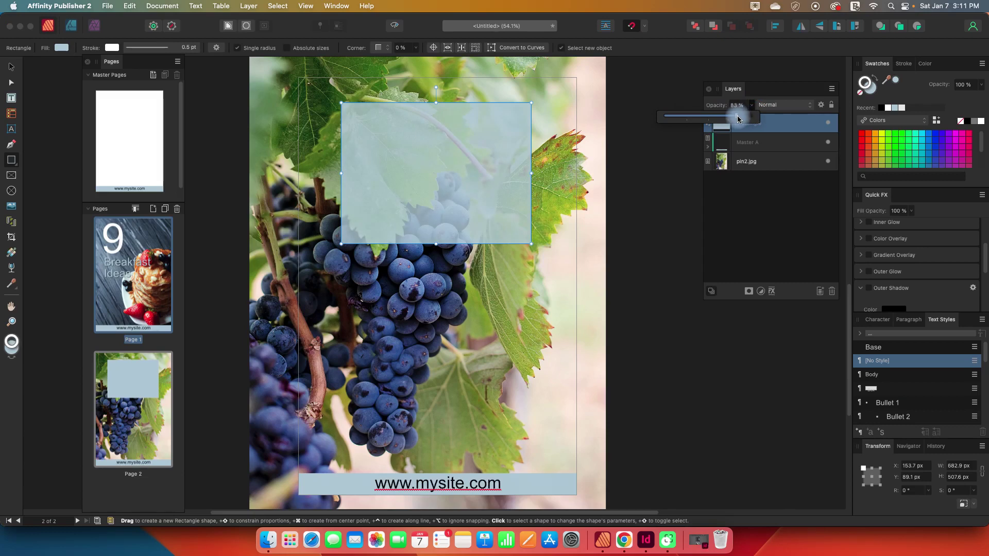
{"action": "left_click_drag", "start_coordinate": [739, 120], "coordinate": [739, 119]}
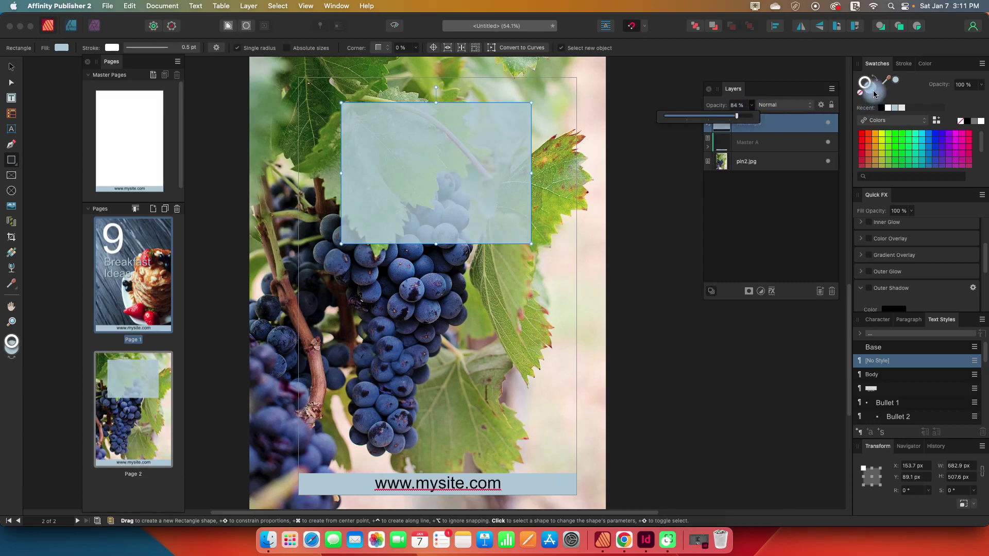
{"action": "left_click", "coordinate": [901, 108]}
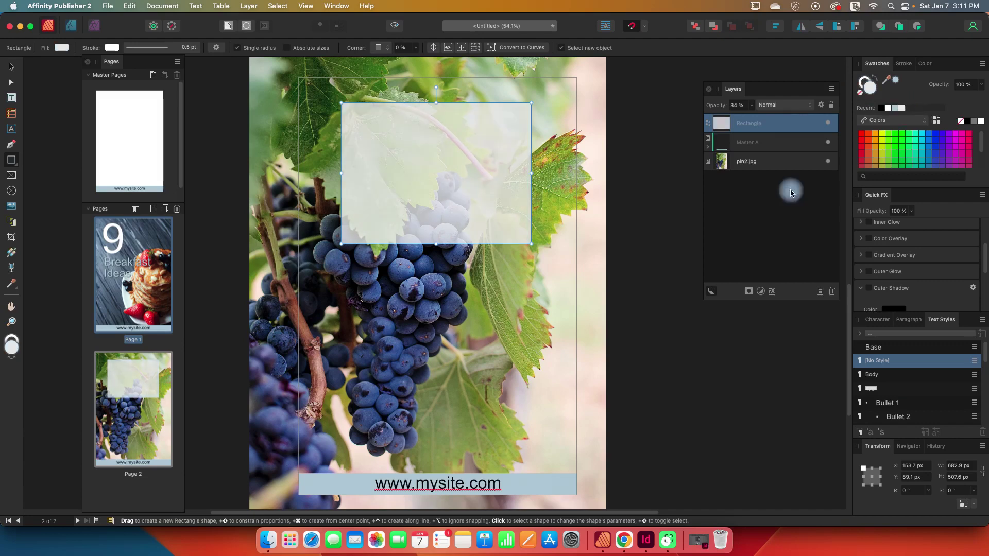
{"action": "left_click", "coordinate": [751, 105]}
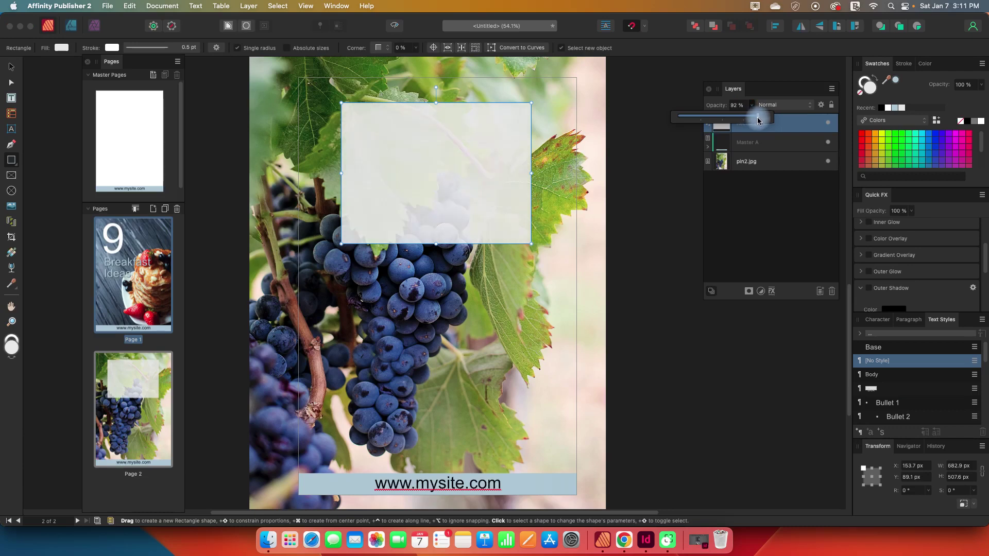
{"action": "left_click", "coordinate": [662, 238]}
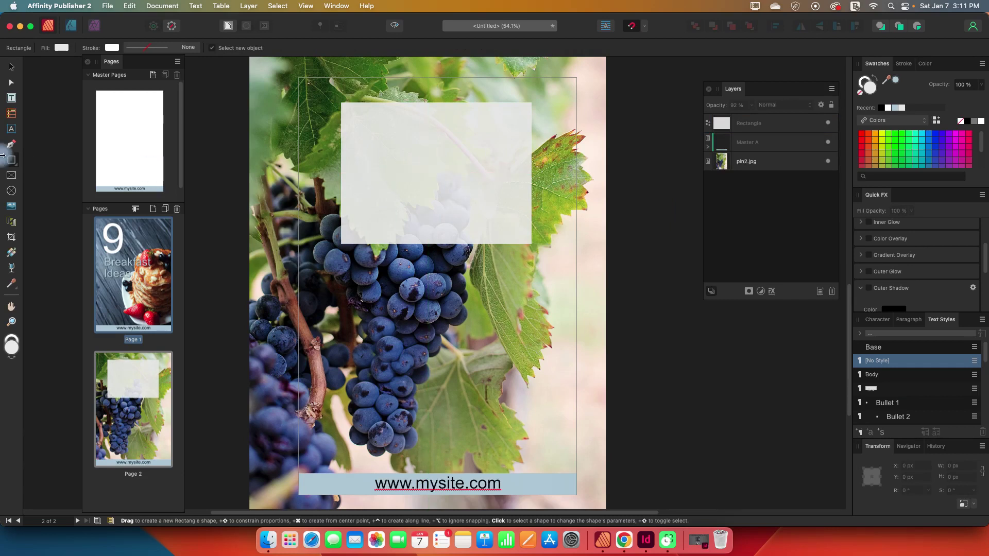
- Type the two-line artistic text heading 'Wines' / 'To Try' on the box
{"action": "left_click", "coordinate": [11, 129]}
{"action": "left_click_drag", "start_coordinate": [357, 119], "coordinate": [360, 158]}
{"action": "type", "text": "Wines"}
{"action": "key", "text": "Return"}
{"action": "type", "text": "To Try"}
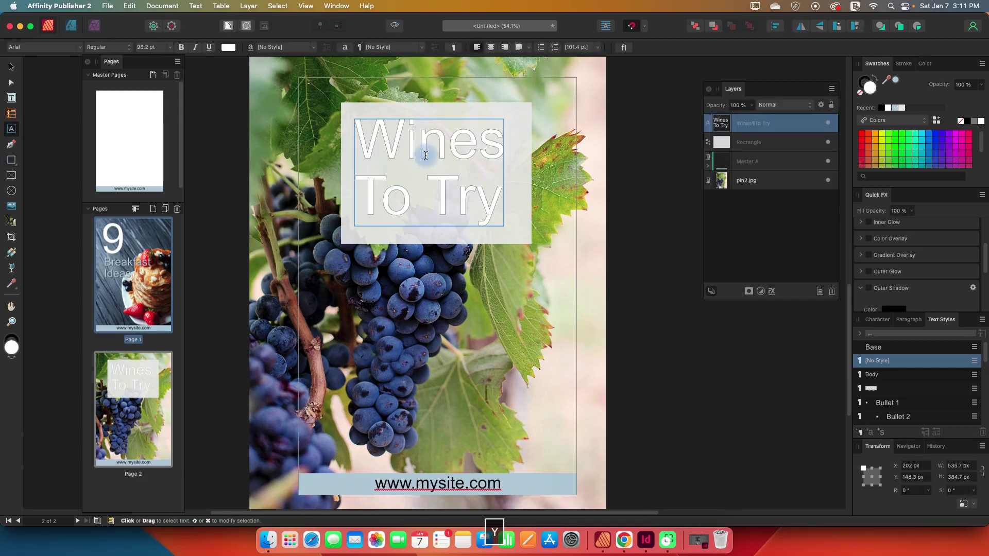
{"action": "left_click", "coordinate": [12, 66]}
- Centre the Wines To Try heading on the page and remove its outline
{"action": "left_click_drag", "start_coordinate": [409, 160], "coordinate": [420, 167]}
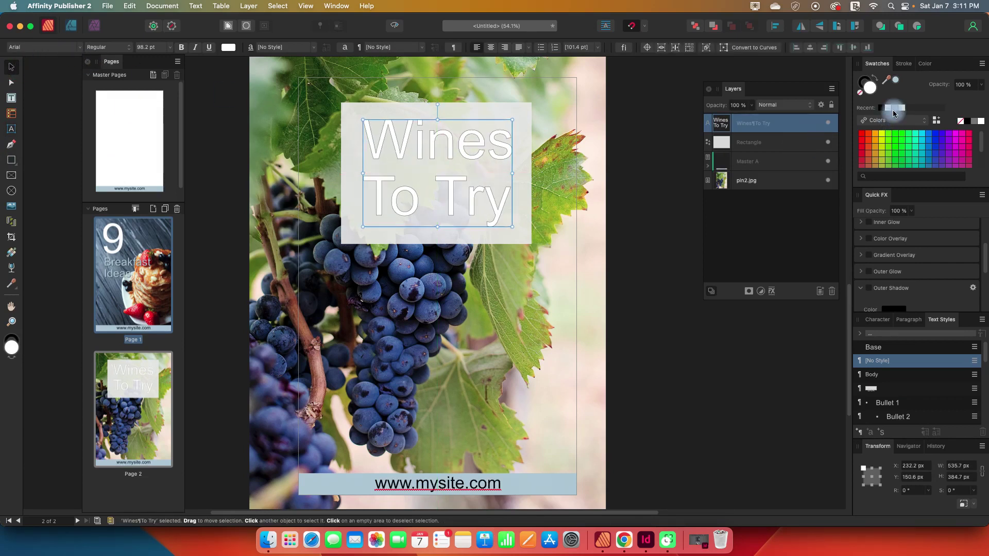
{"action": "left_click", "coordinate": [869, 81]}
{"action": "left_click", "coordinate": [924, 66]}
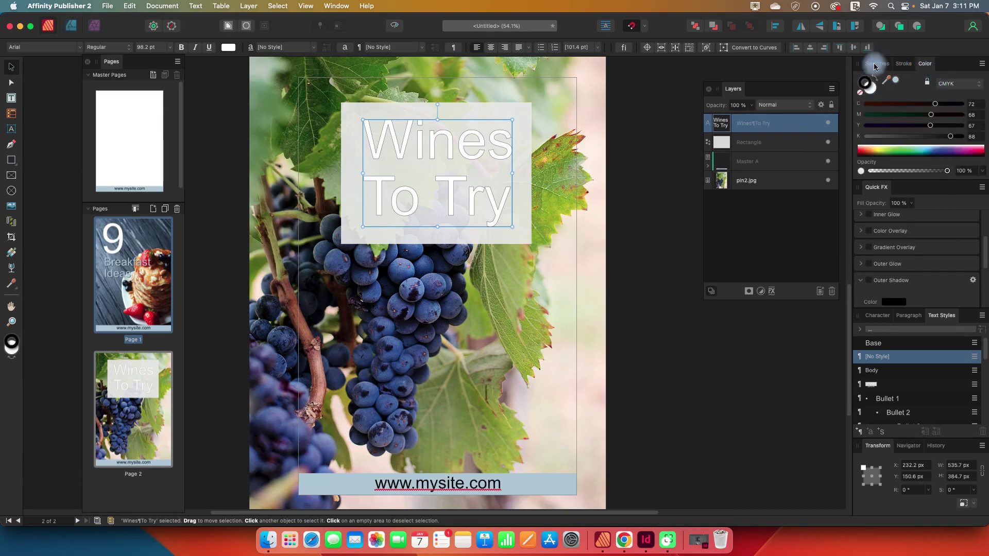
{"action": "left_click", "coordinate": [877, 62]}
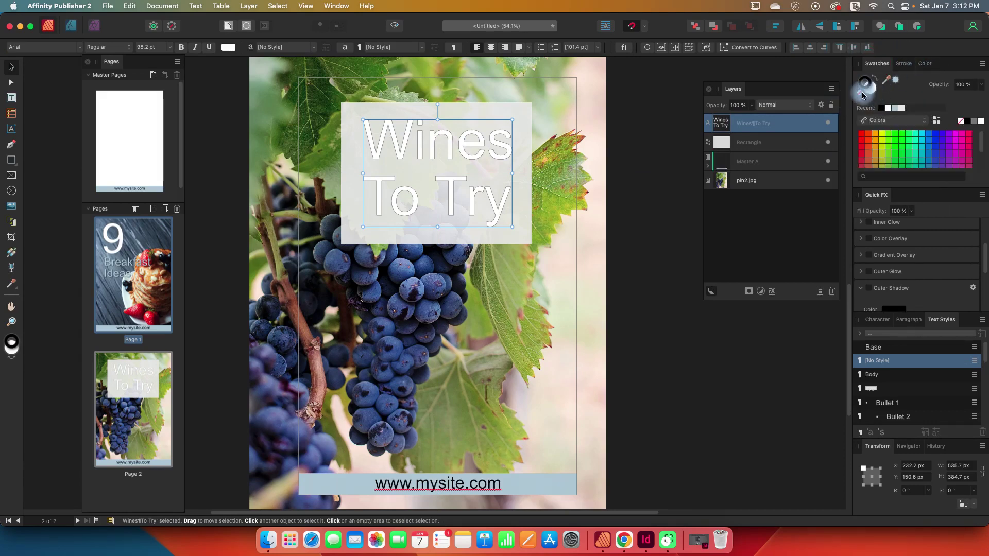
{"action": "left_click", "coordinate": [870, 88]}
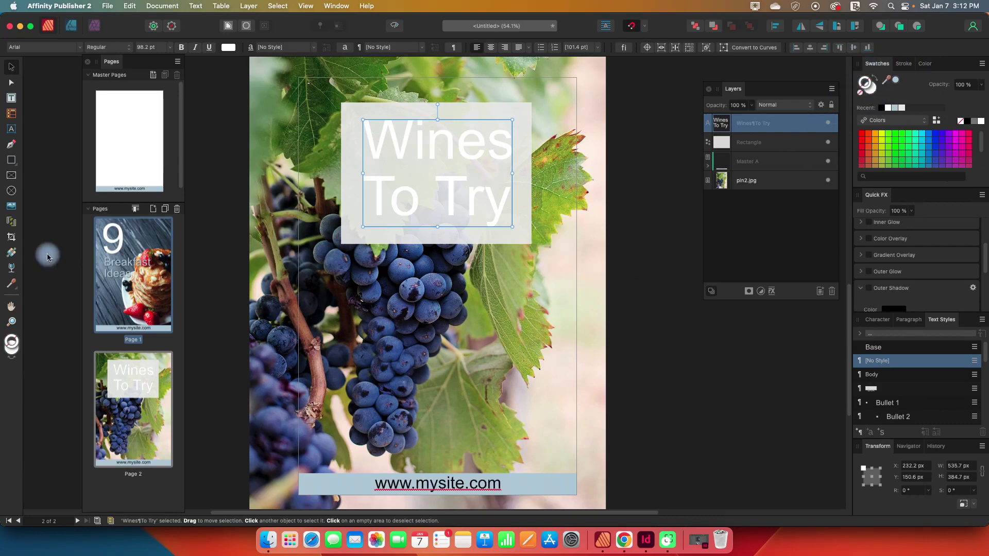
- Sample the dark blue of the grapes and apply it as the heading's fill
{"action": "left_click", "coordinate": [11, 286]}
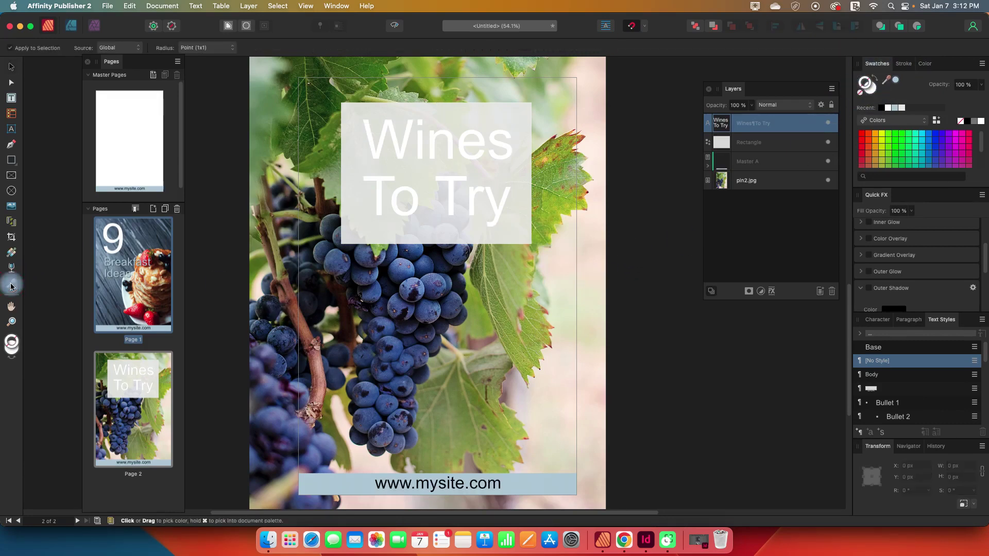
{"action": "left_click", "coordinate": [409, 285]}
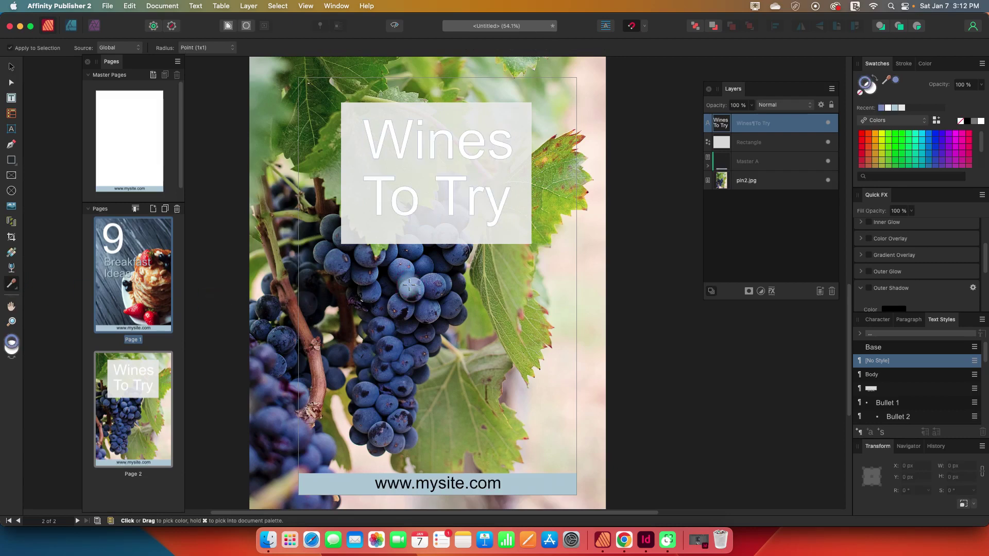
{"action": "left_click", "coordinate": [880, 94]}
{"action": "left_click", "coordinate": [873, 91]}
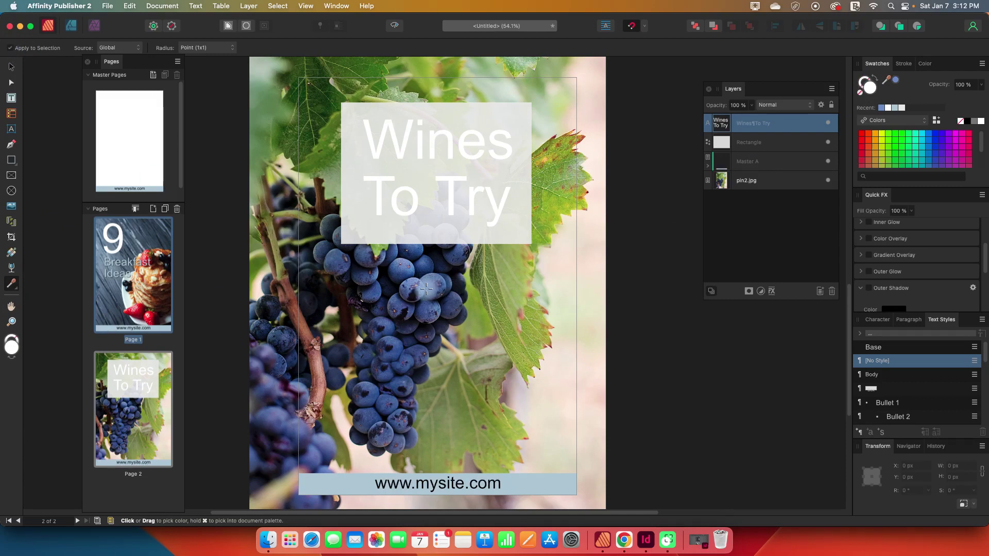
{"action": "left_click", "coordinate": [413, 296]}
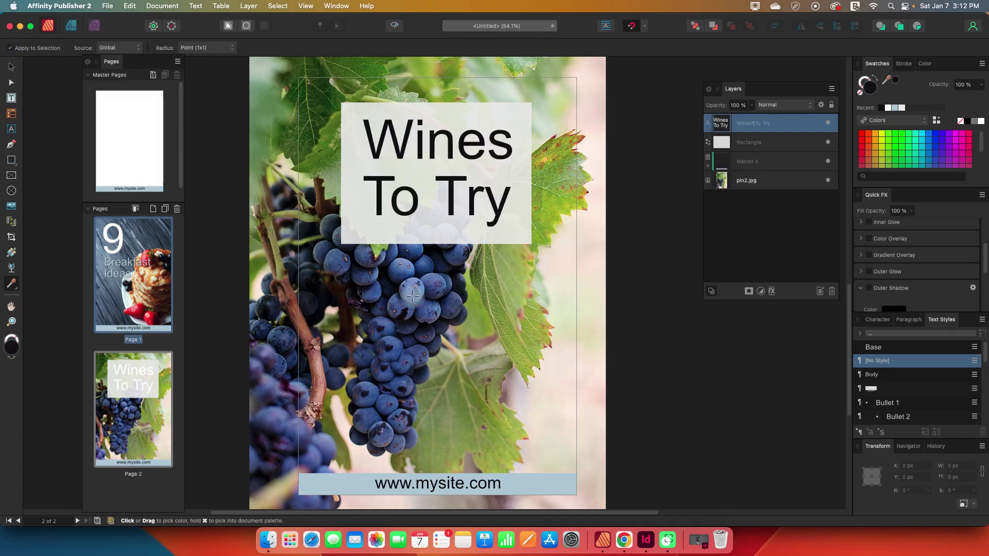
{"action": "left_click", "coordinate": [403, 275]}
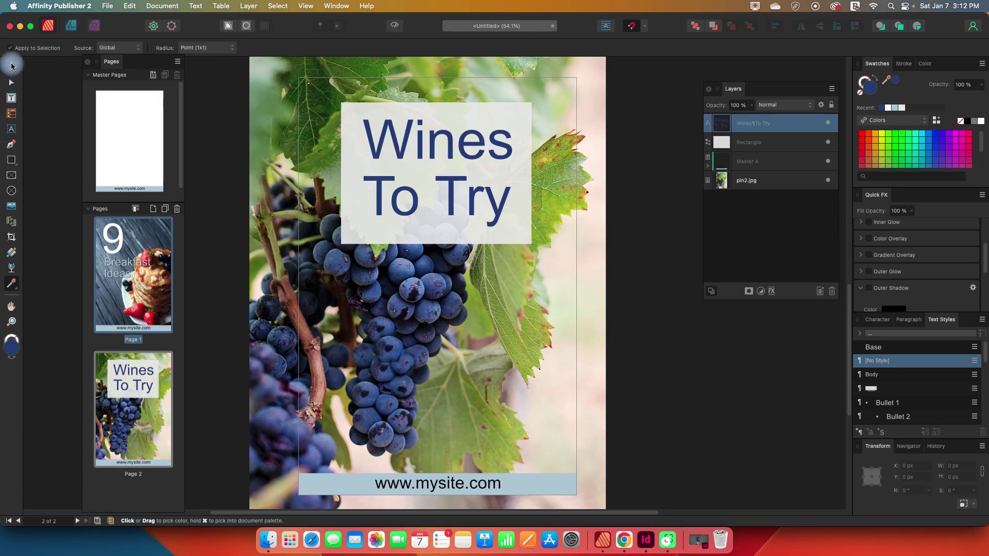
{"action": "left_click", "coordinate": [11, 66]}
{"action": "left_click", "coordinate": [638, 325]}
{"action": "left_click", "coordinate": [435, 206]}
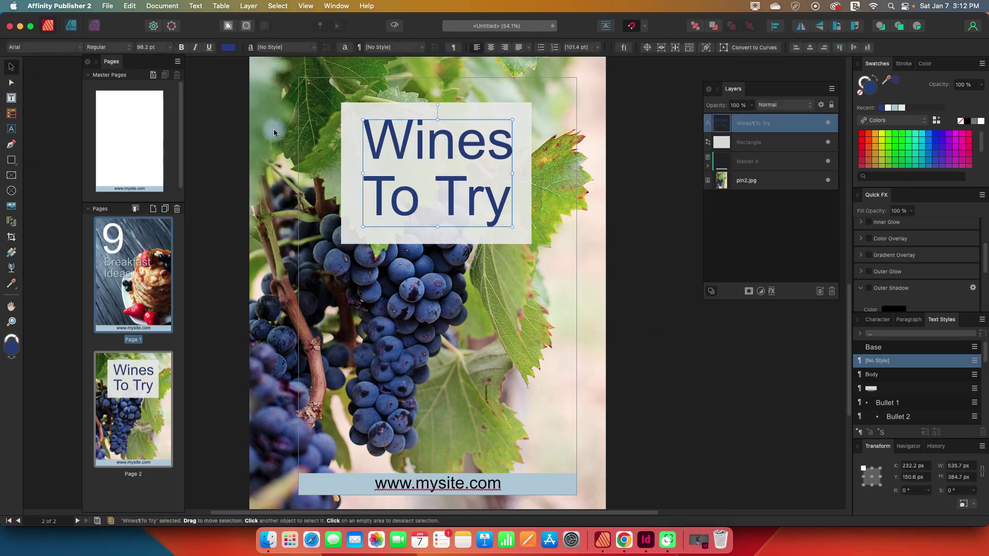
- Set the heading in the Adore You font, enlarge it to about 112.6 pt, and nudge it into place
{"action": "left_click", "coordinate": [11, 128]}
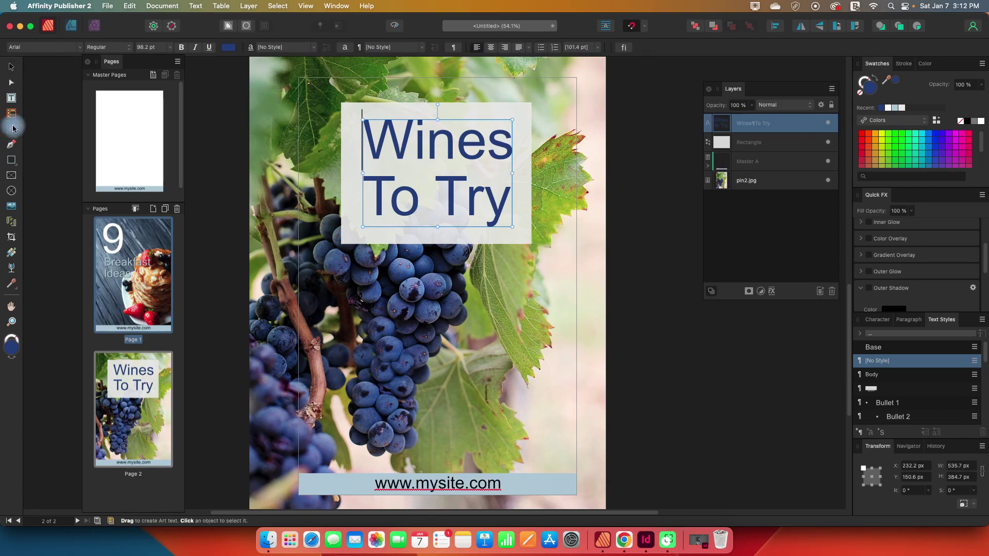
{"action": "left_click_drag", "start_coordinate": [363, 133], "coordinate": [510, 197]}
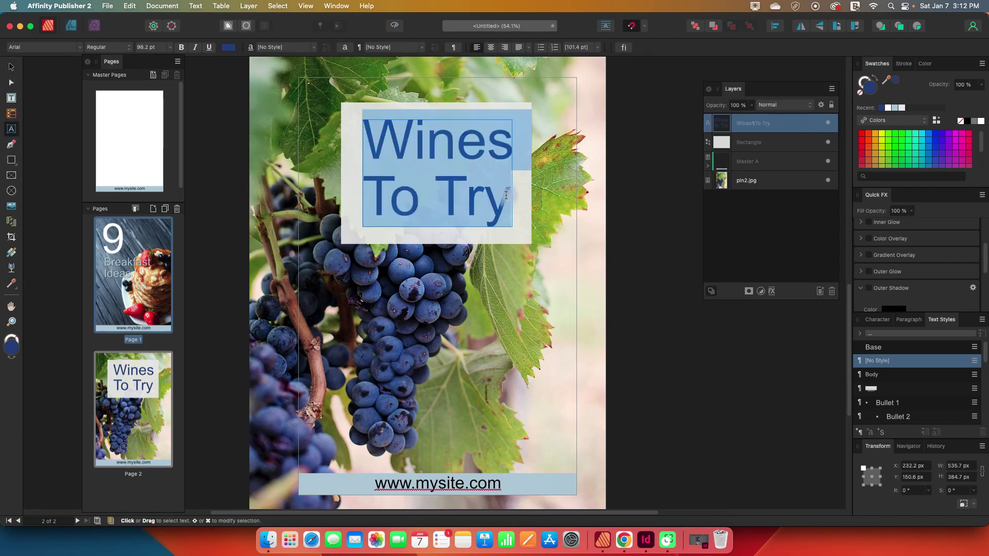
{"action": "left_click", "coordinate": [80, 48]}
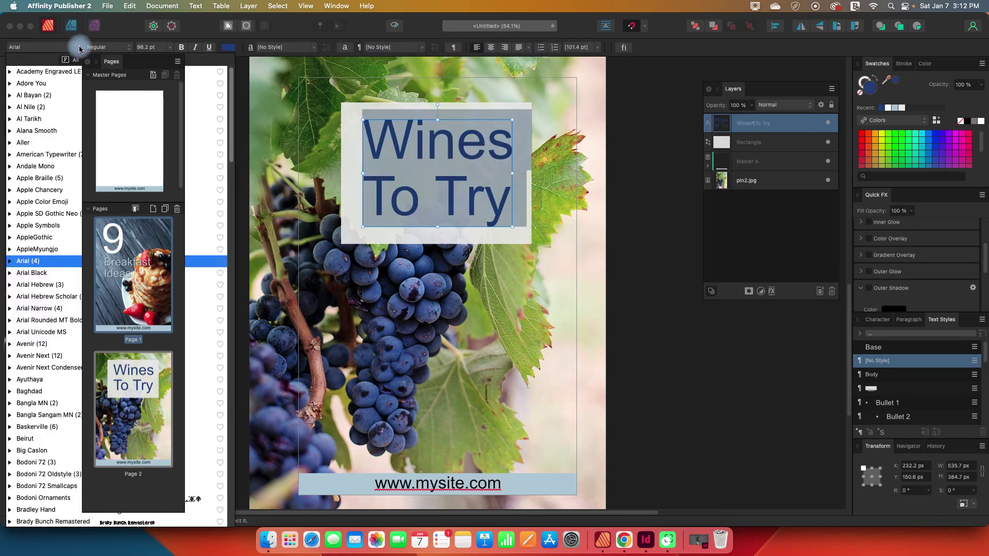
{"action": "left_click", "coordinate": [49, 86]}
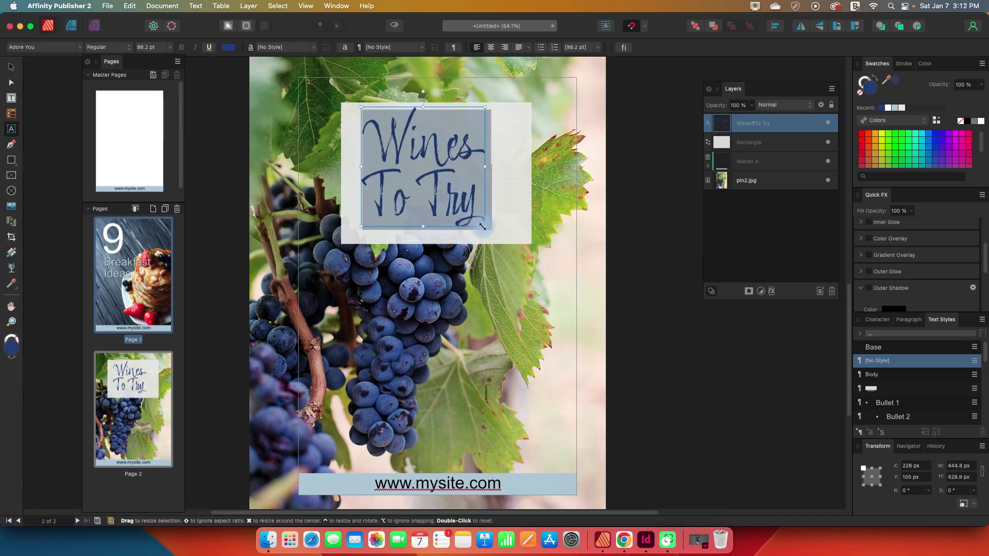
{"action": "left_click_drag", "start_coordinate": [485, 227], "coordinate": [505, 243]}
{"action": "left_click", "coordinate": [8, 65]}
{"action": "left_click_drag", "start_coordinate": [446, 192], "coordinate": [451, 190]}
- Narrow the backing box from both sides to fit the heading, about 594 px wide
{"action": "left_click", "coordinate": [700, 342]}
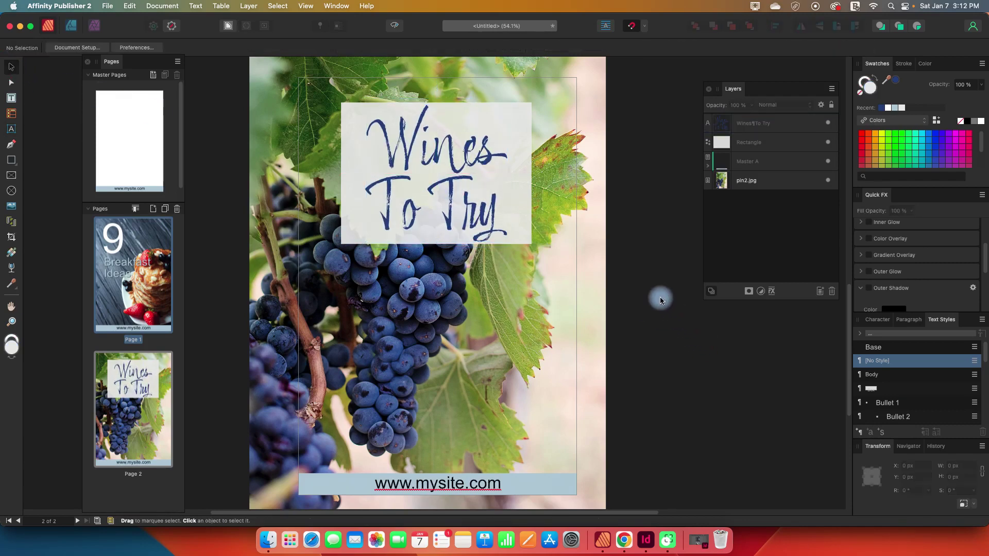
{"action": "left_click", "coordinate": [515, 207]}
{"action": "left_click_drag", "start_coordinate": [531, 174], "coordinate": [514, 175]}
{"action": "left_click_drag", "start_coordinate": [342, 174], "coordinate": [352, 175]}
{"action": "left_click", "coordinate": [690, 365]}
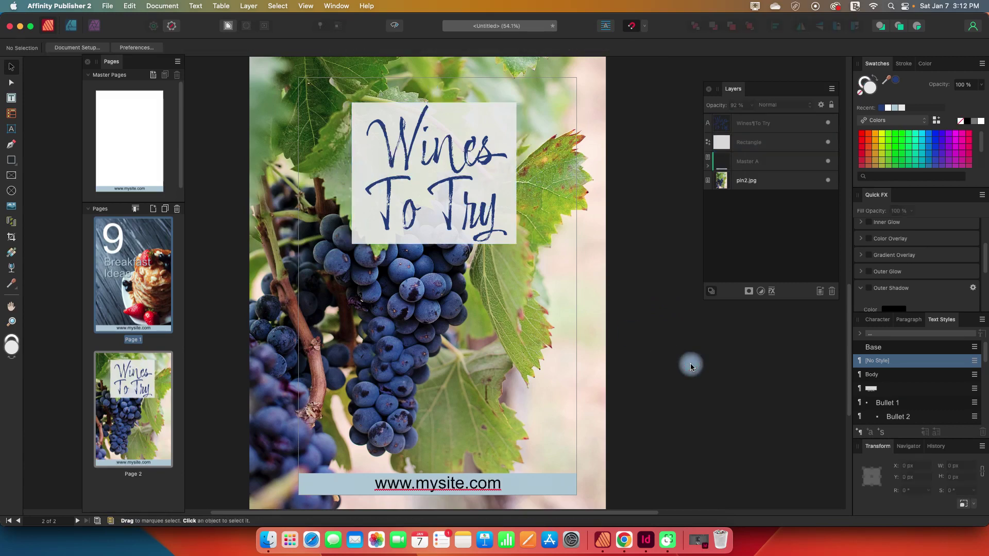
{"action": "key", "text": "super+minus"}
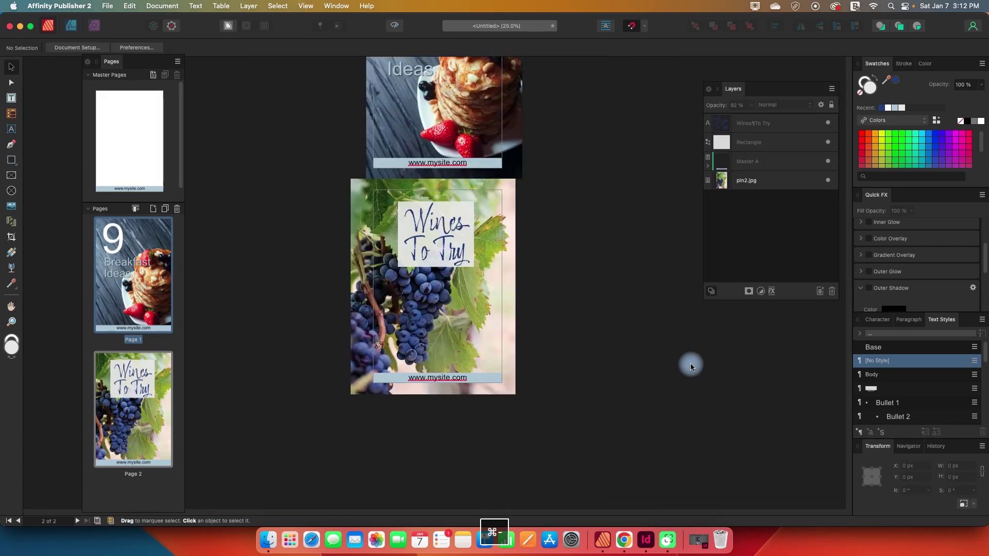
{"action": "scroll", "coordinate": [633, 338], "scroll_direction": "up", "scroll_amount": 5}
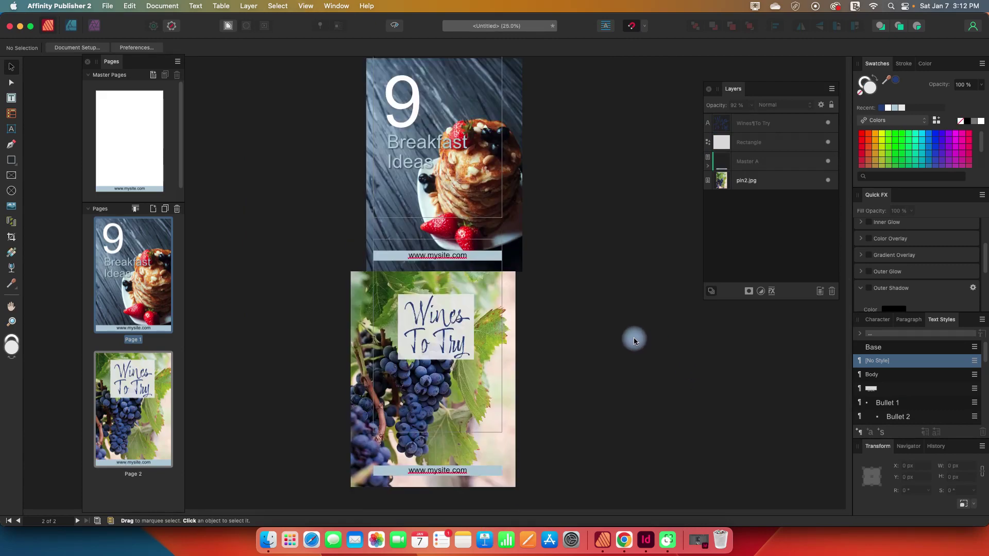
{"action": "scroll", "coordinate": [633, 338], "scroll_direction": "down", "scroll_amount": 3}
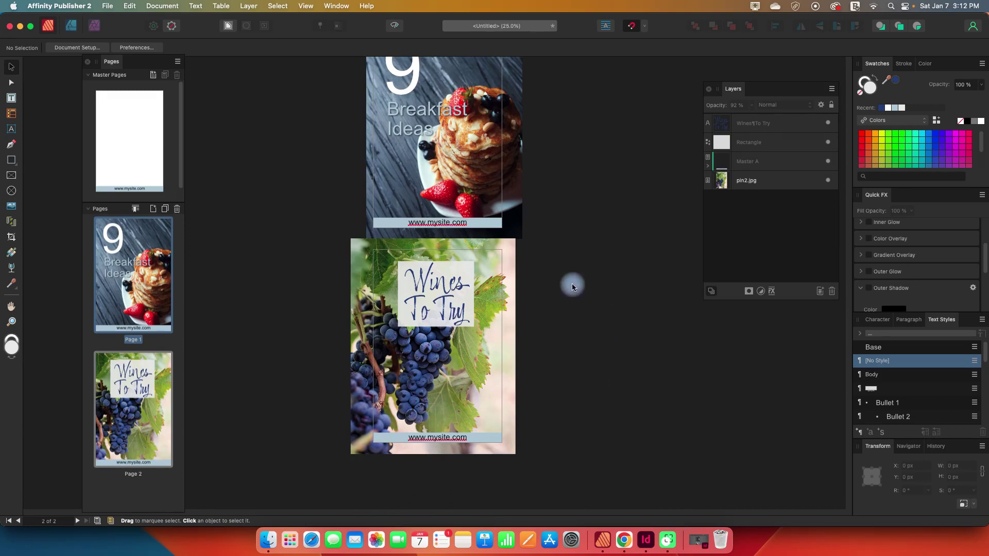
{"action": "left_click", "coordinate": [359, 341]}
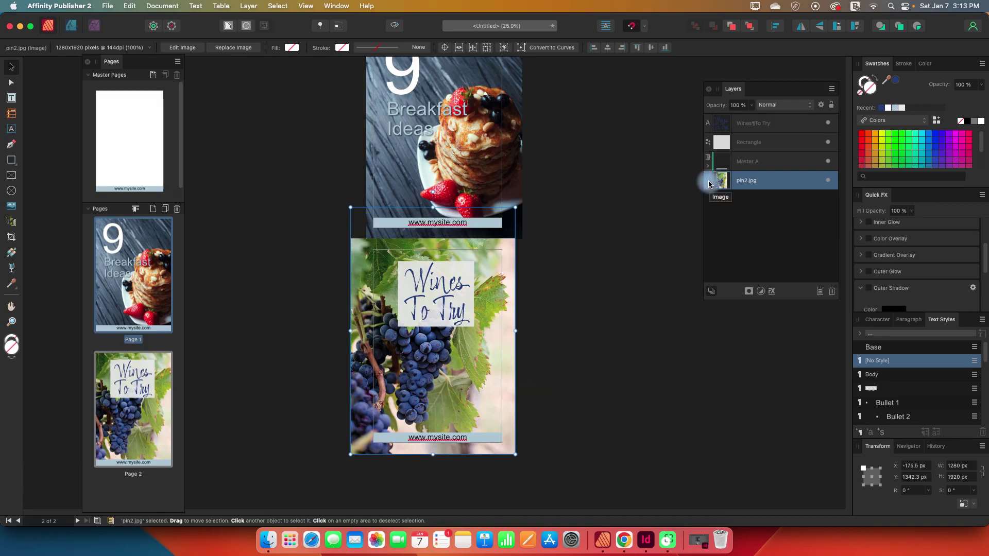
{"action": "right_click", "coordinate": [466, 360]}
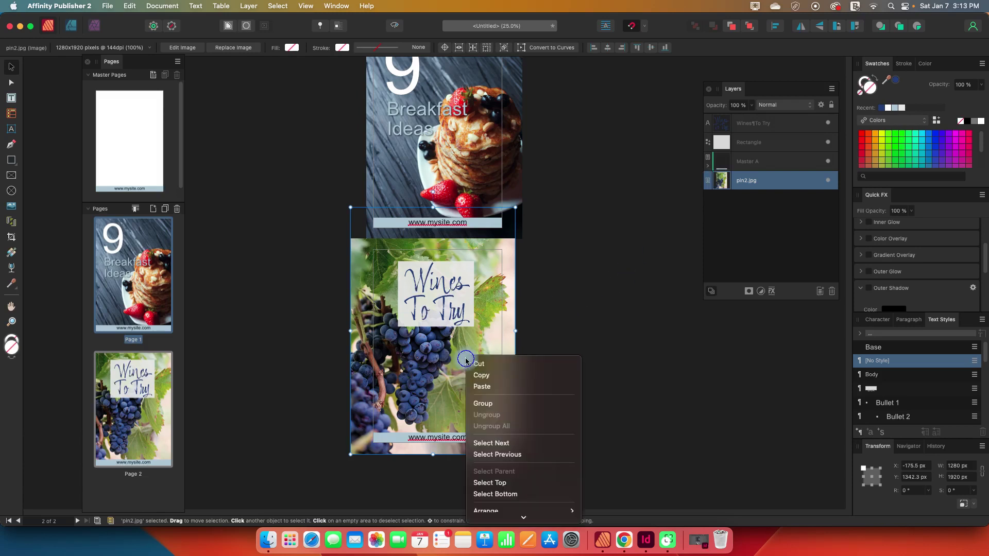
{"action": "scroll", "coordinate": [526, 391], "scroll_direction": "down", "scroll_amount": 5}
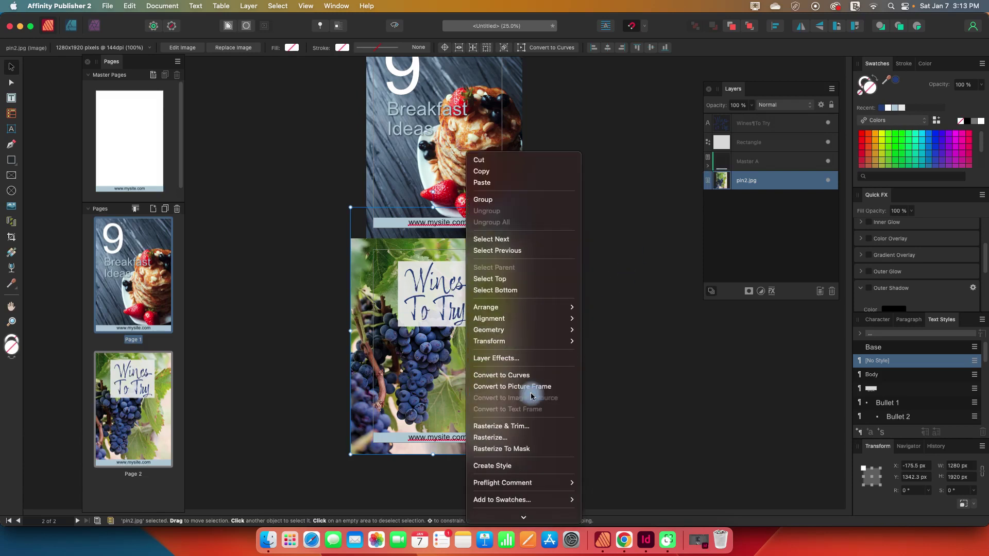
{"action": "left_click", "coordinate": [499, 426]}
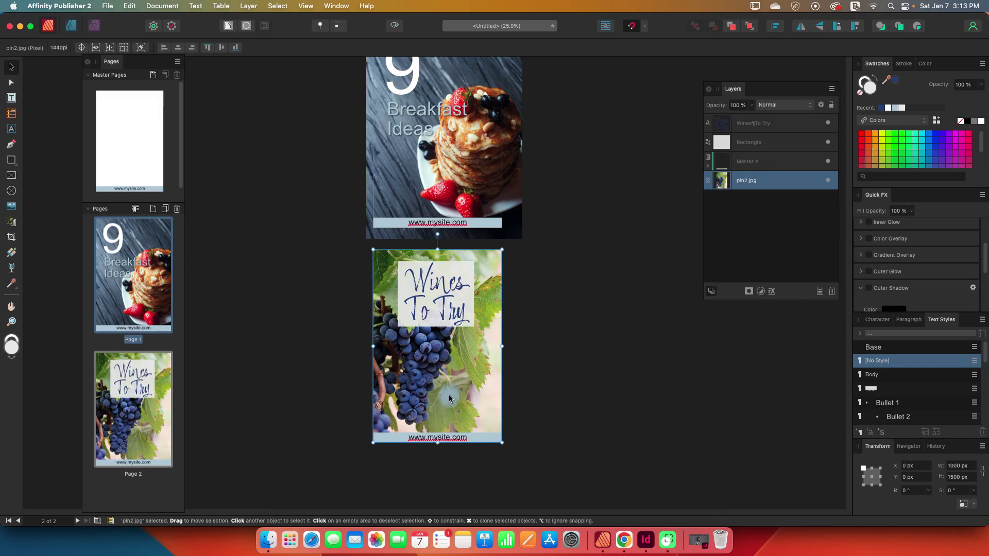
{"action": "left_click", "coordinate": [551, 372]}
{"action": "key", "text": "super+z"}
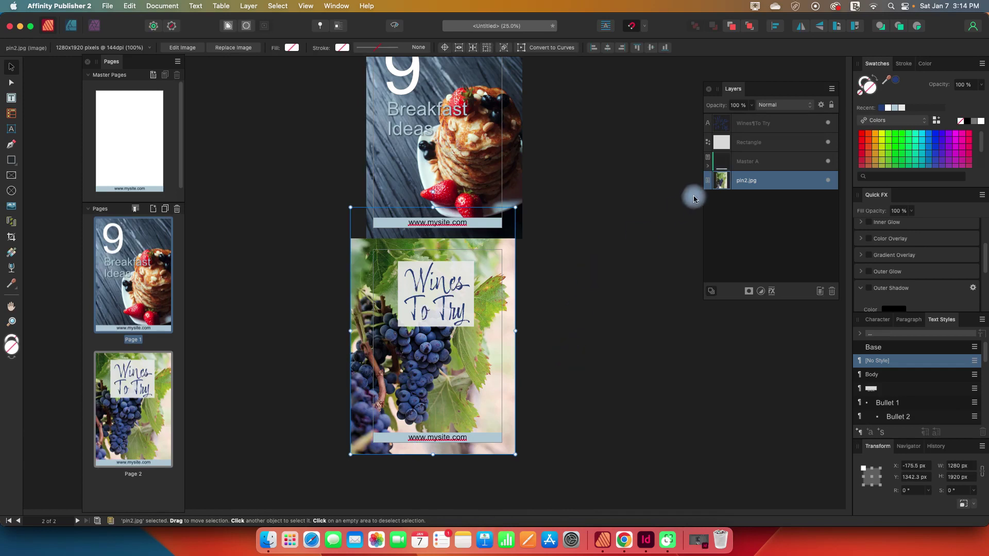
{"action": "left_click", "coordinate": [642, 292]}
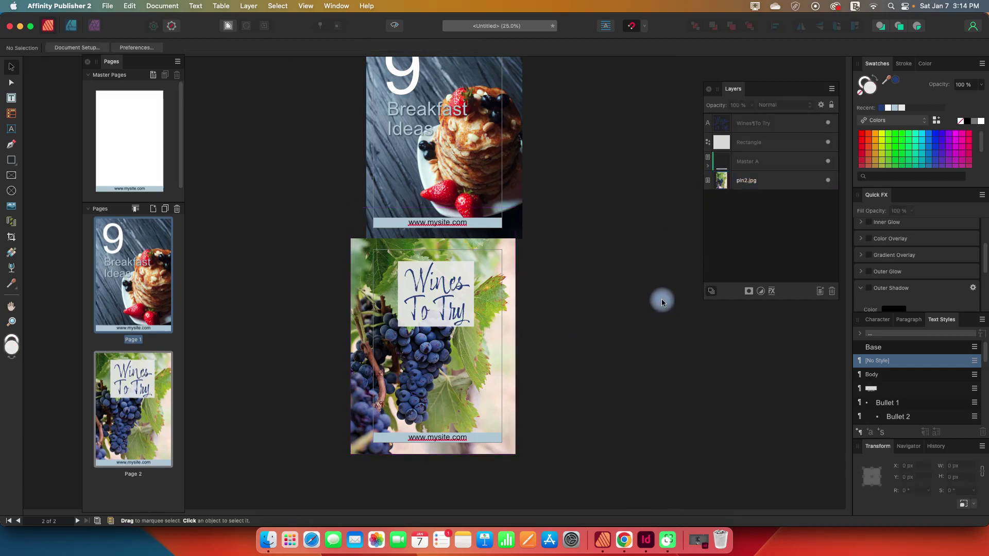
- Export the document as JPEG, keeping the default quality preset
{"action": "scroll", "coordinate": [653, 298], "scroll_direction": "up", "scroll_amount": 2}
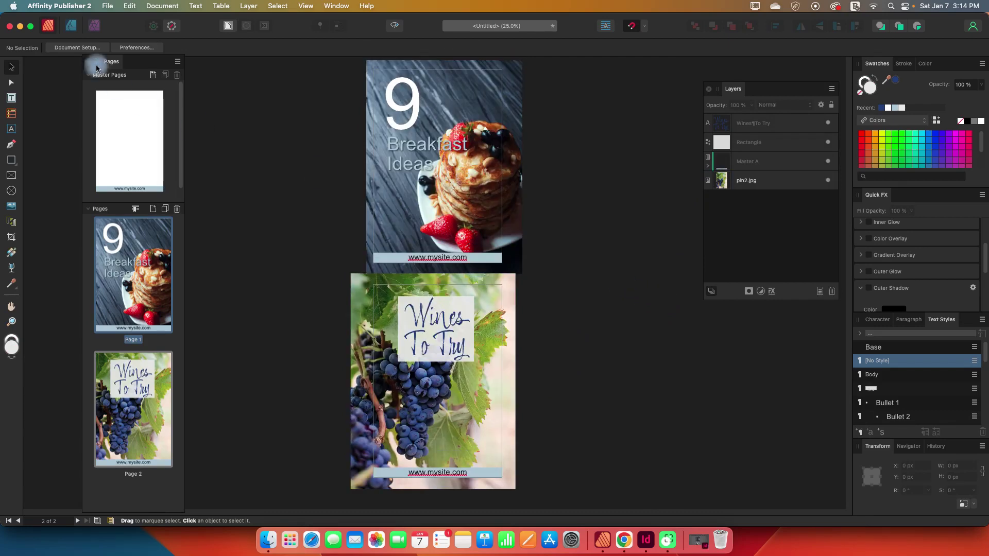
{"action": "left_click", "coordinate": [107, 6]}
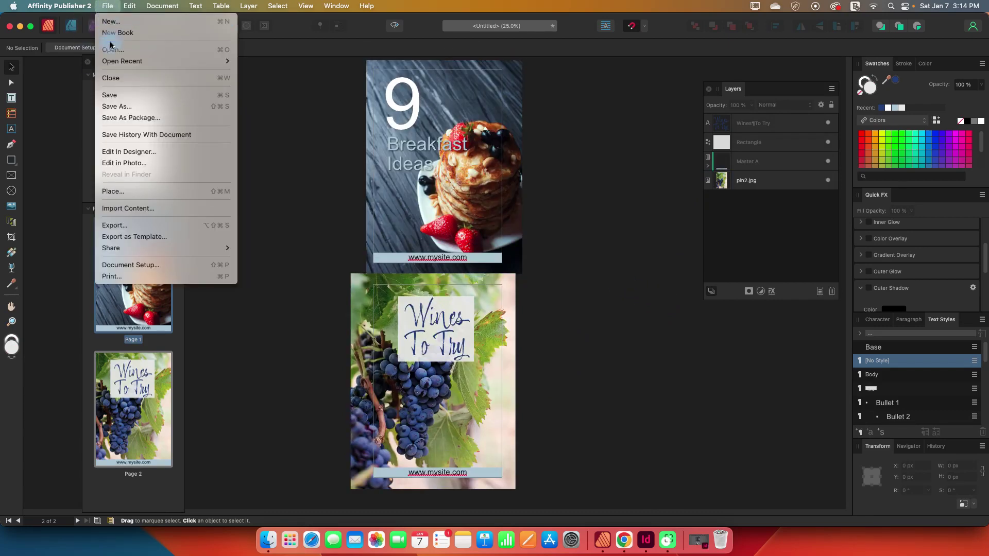
{"action": "left_click", "coordinate": [111, 225]}
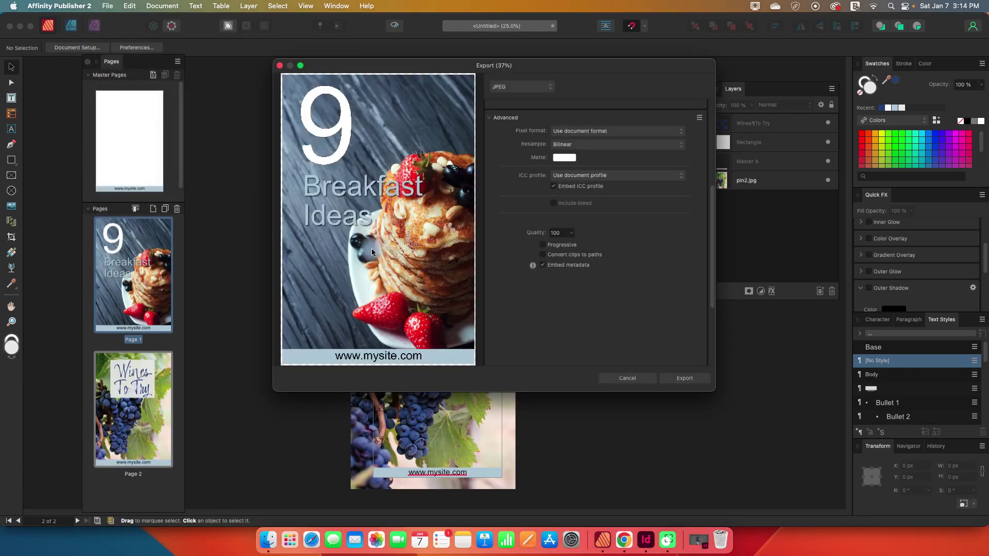
{"action": "left_click", "coordinate": [510, 87]}
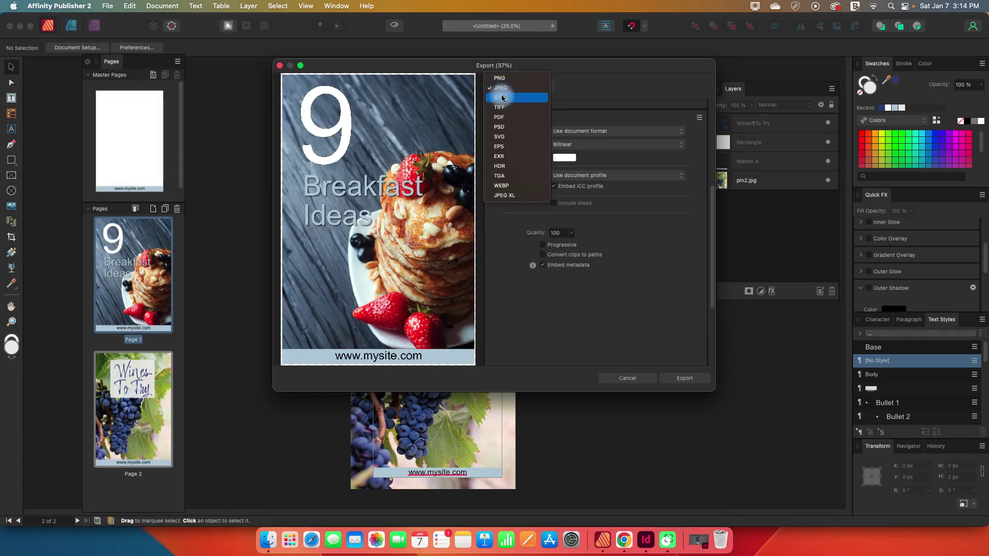
{"action": "left_click", "coordinate": [508, 89]}
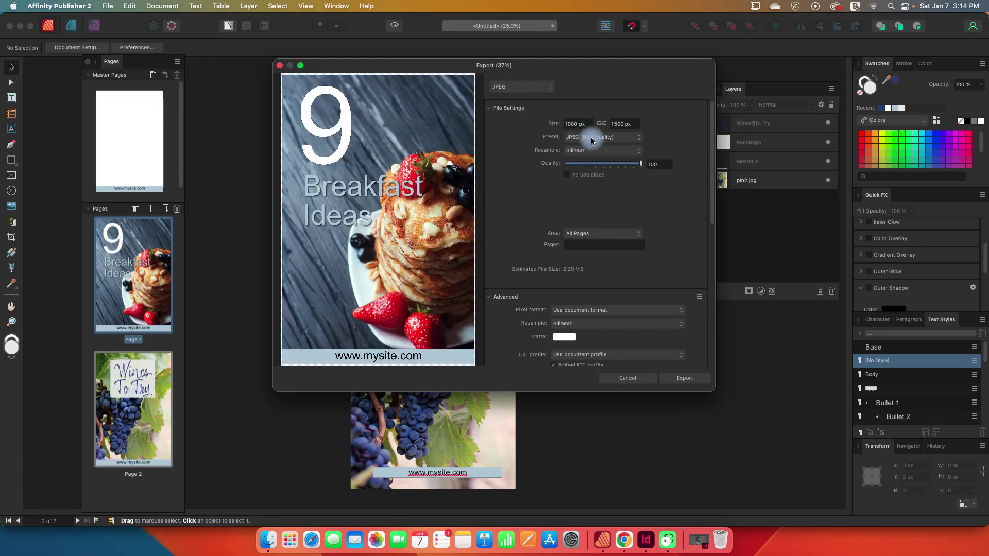
{"action": "left_click", "coordinate": [591, 138]}
{"action": "left_click", "coordinate": [586, 137]}
{"action": "scroll", "coordinate": [622, 272], "scroll_direction": "down", "scroll_amount": 5}
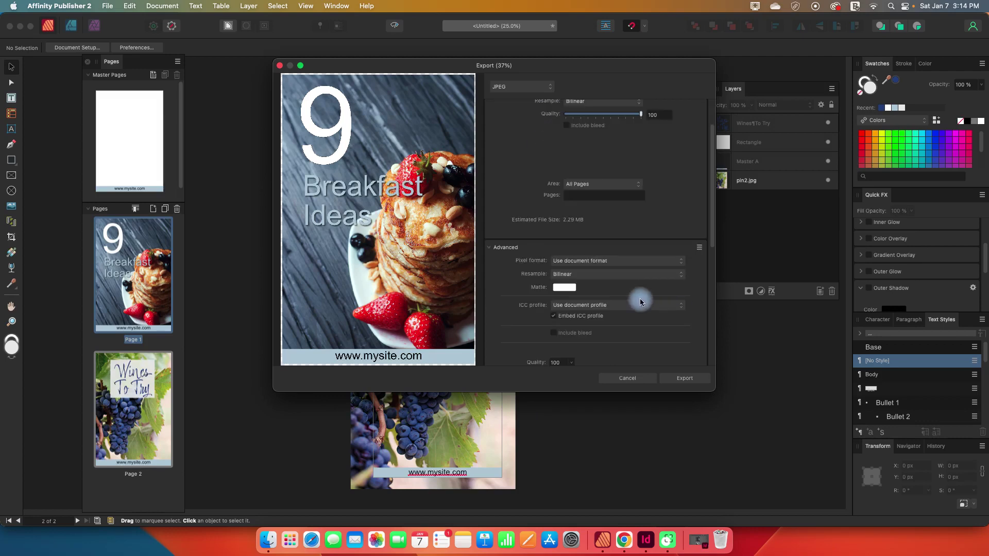
{"action": "left_click", "coordinate": [684, 381]}
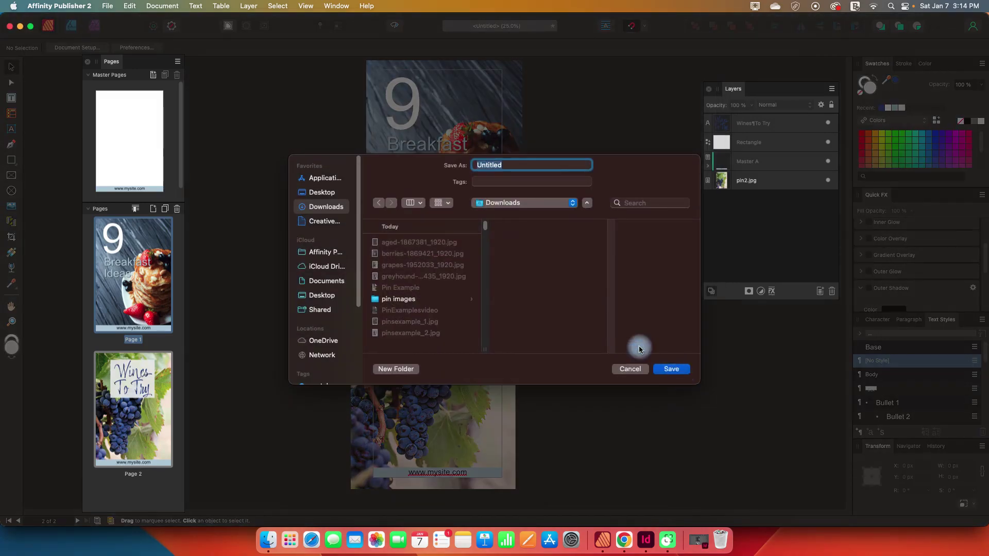
- Name the exported JPEGs pin1demo and save them into Downloads
{"action": "left_click", "coordinate": [527, 165]}
{"action": "left_click_drag", "start_coordinate": [527, 165], "coordinate": [441, 163]}
{"action": "type", "text": "pin1demo"}
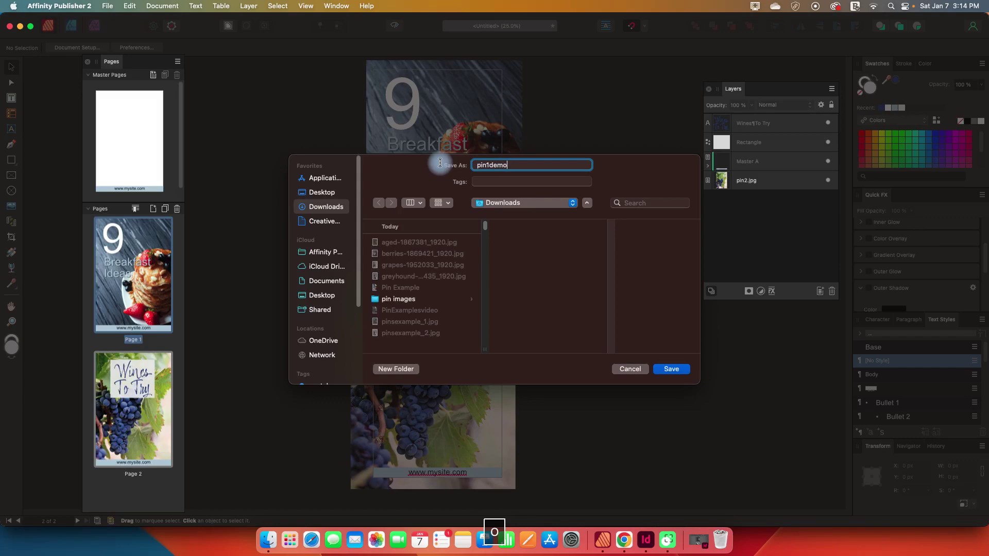
{"action": "left_click", "coordinate": [671, 368]}
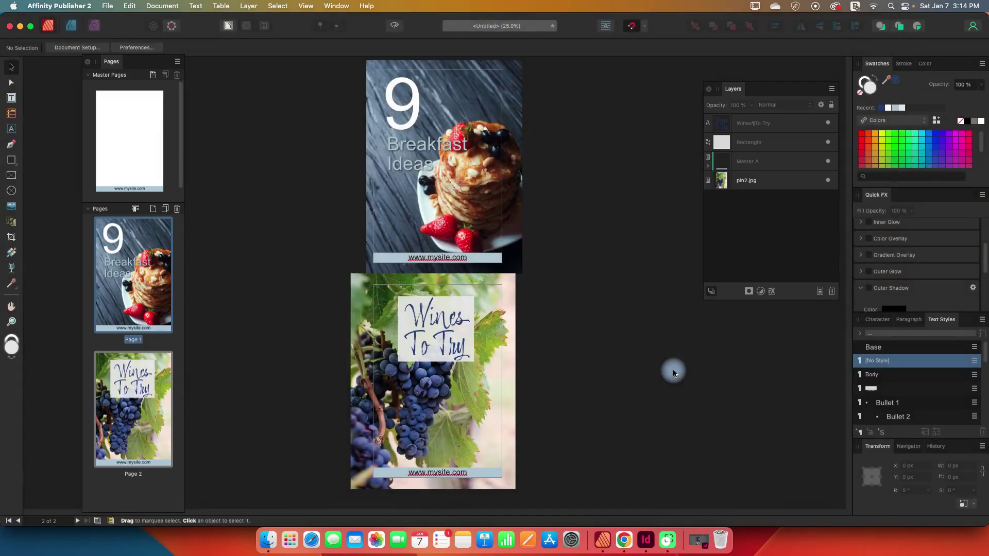
- Reopen the Export dialog to check that the Area covers all pages
{"action": "left_click", "coordinate": [107, 6]}
{"action": "left_click", "coordinate": [125, 234]}
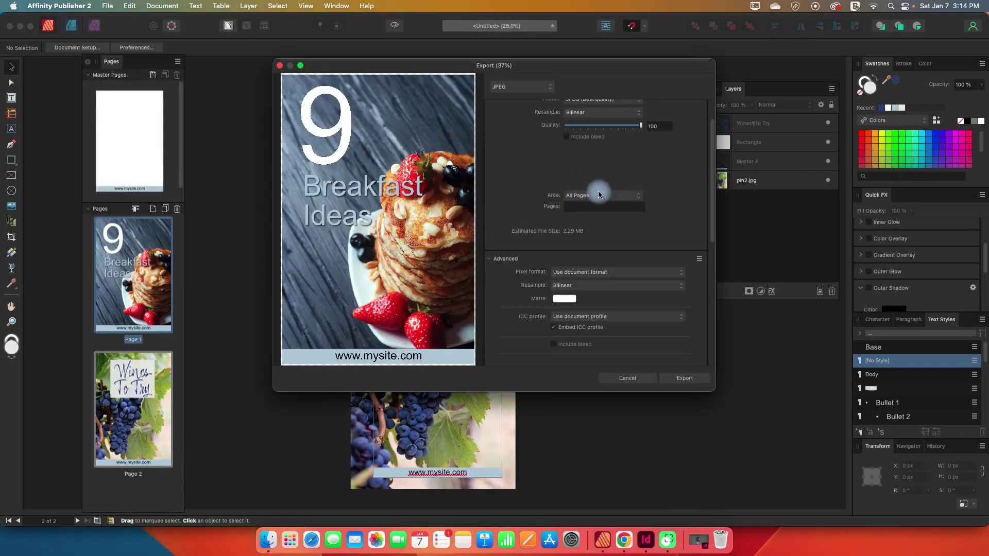
{"action": "left_click", "coordinate": [565, 196]}
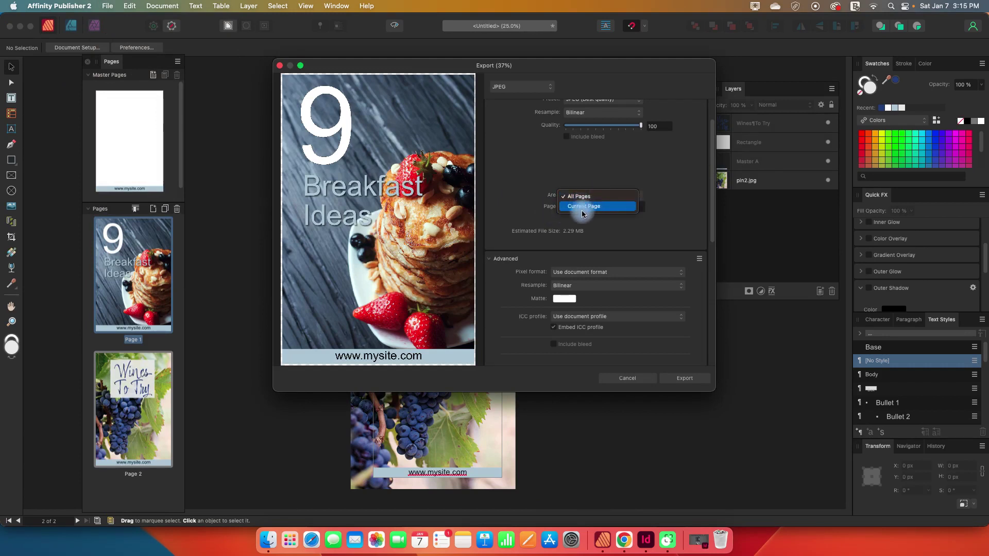
{"action": "left_click", "coordinate": [578, 196]}
{"action": "left_click", "coordinate": [619, 384]}
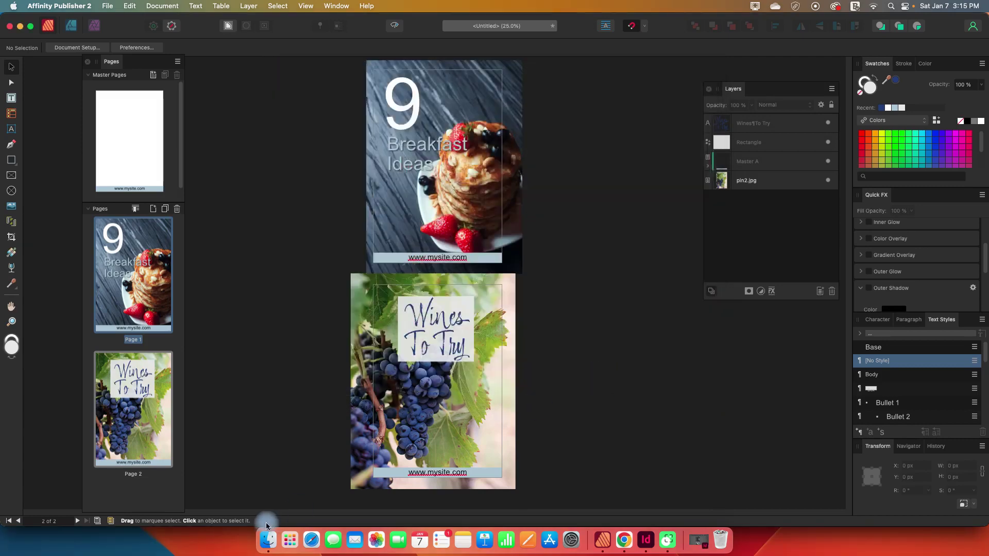
{"action": "left_click", "coordinate": [258, 544]}
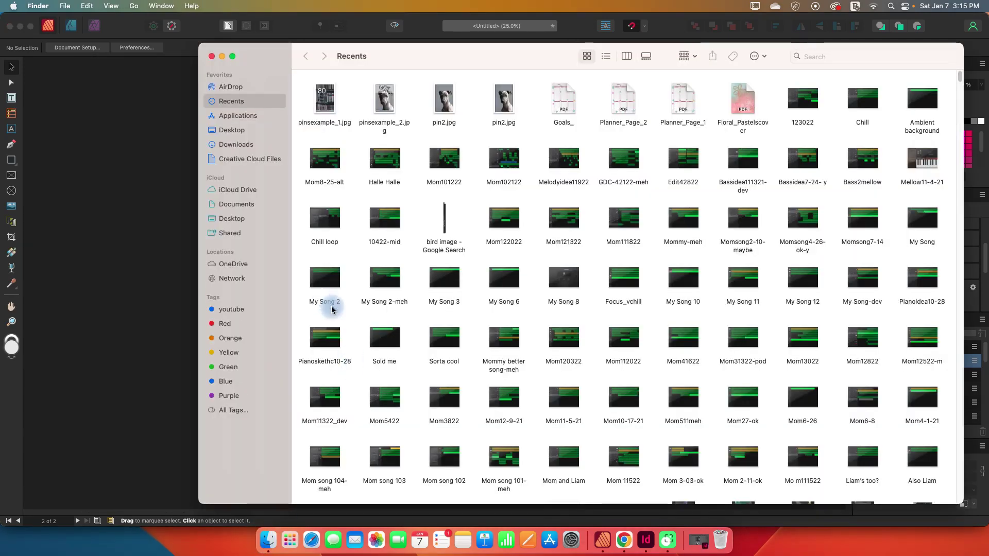
{"action": "left_click", "coordinate": [251, 142]}
{"action": "double_click", "coordinate": [324, 103]}
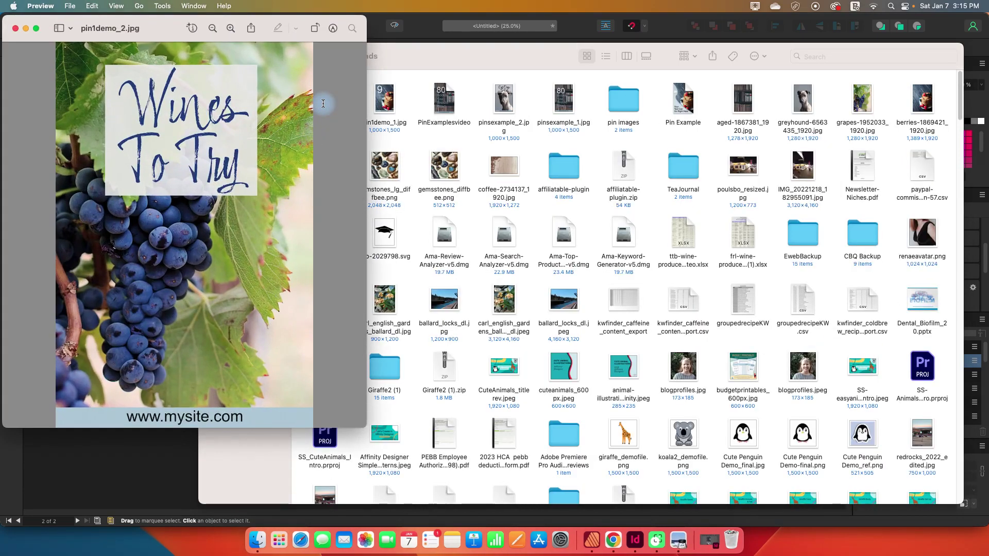
{"action": "left_click", "coordinate": [14, 26]}
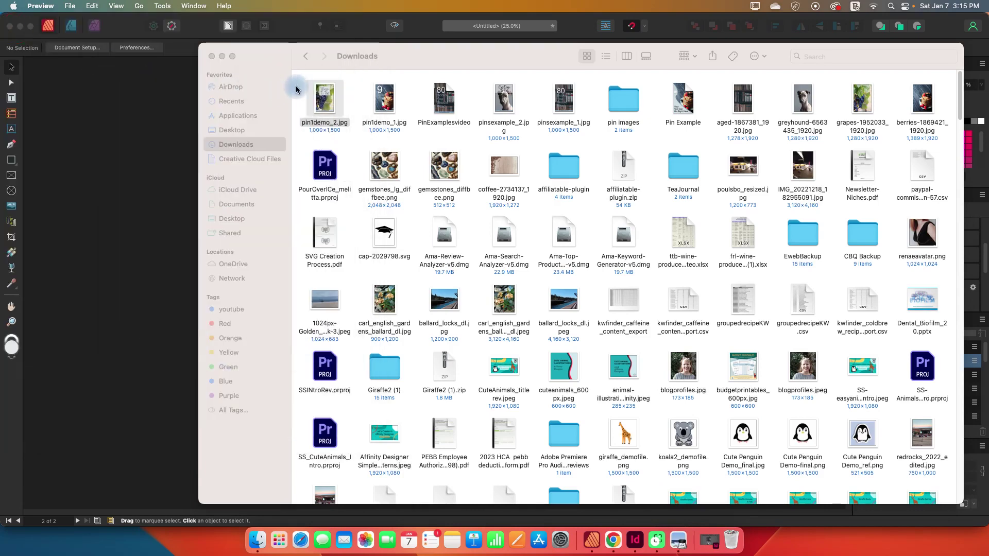
{"action": "left_click", "coordinate": [378, 105]}
{"action": "double_click", "coordinate": [378, 106]}
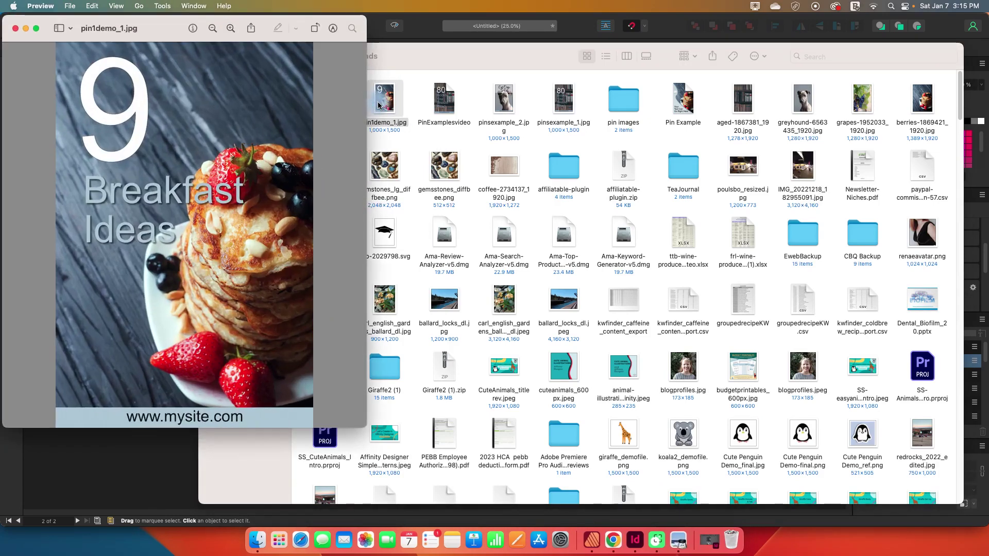
{"action": "left_click", "coordinate": [15, 29]}
{"action": "left_click", "coordinate": [221, 57]}
- Return to the Publisher document and save it as pinvideodemo in Downloads
{"action": "left_click", "coordinate": [69, 5]}
{"action": "left_click", "coordinate": [110, 25]}
{"action": "left_click", "coordinate": [107, 6]}
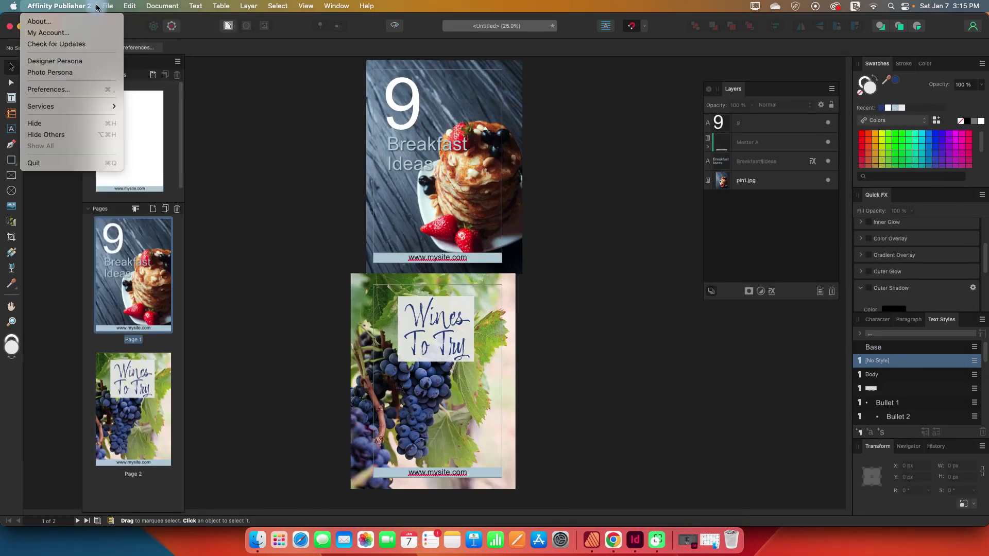
{"action": "left_click", "coordinate": [108, 96]}
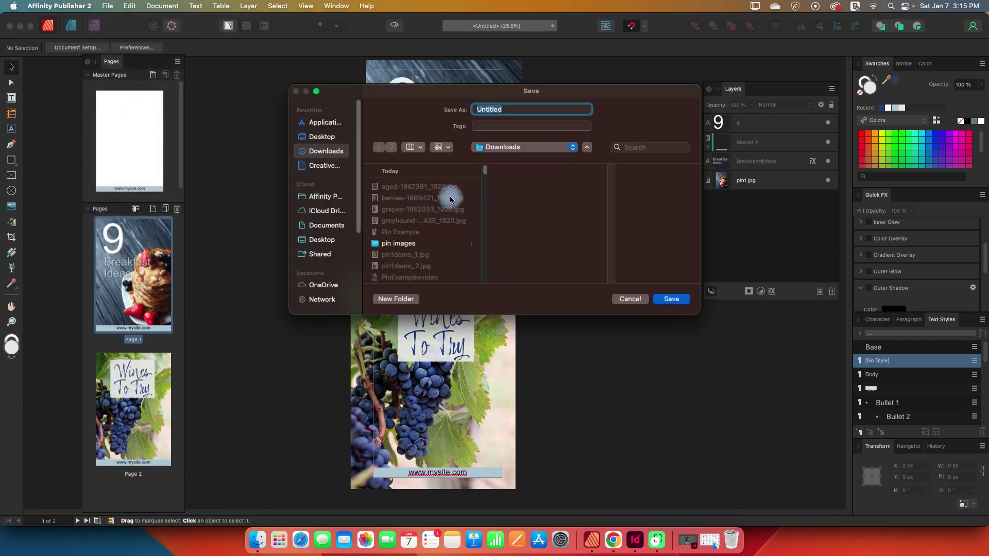
{"action": "type", "text": "pin"}
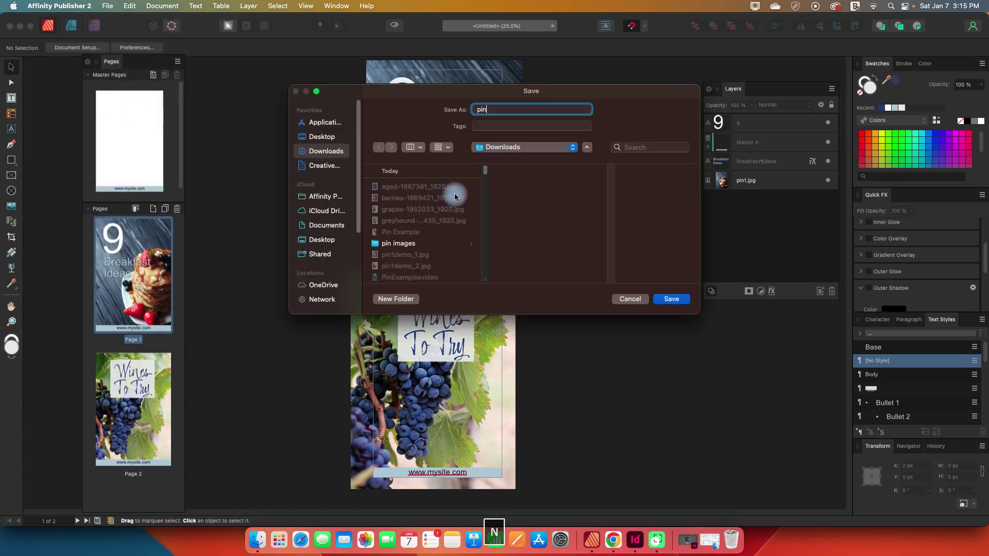
{"action": "type", "text": "videodemo"}
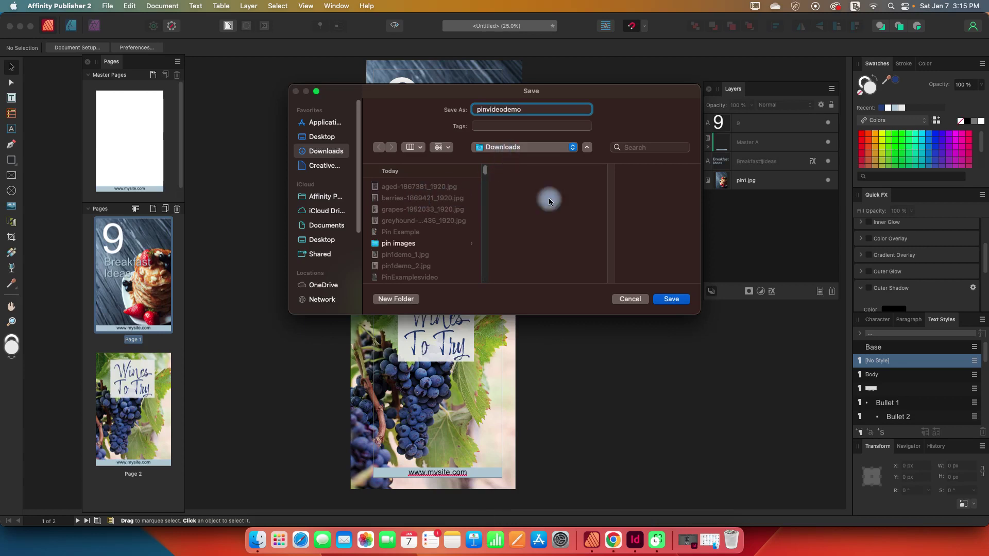
{"action": "left_click", "coordinate": [669, 299]}
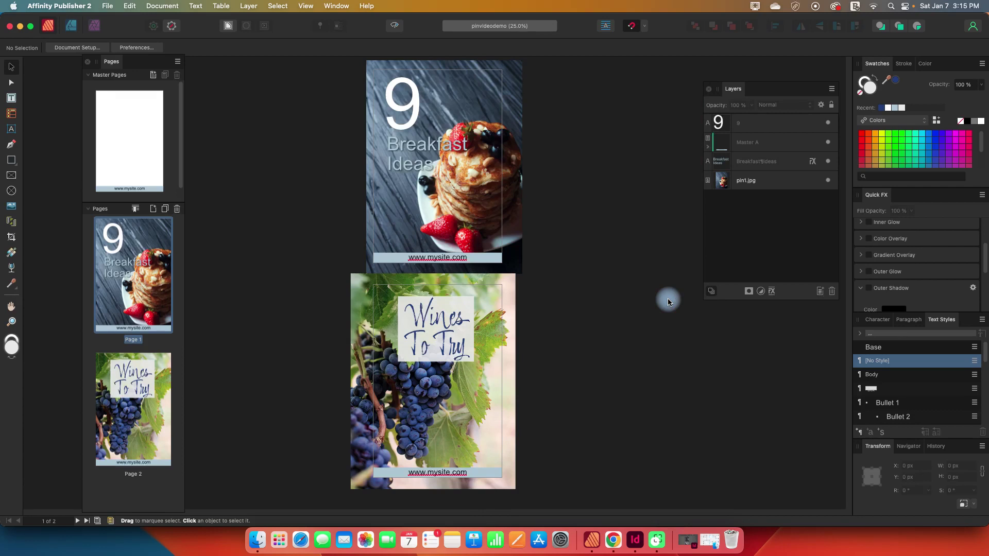